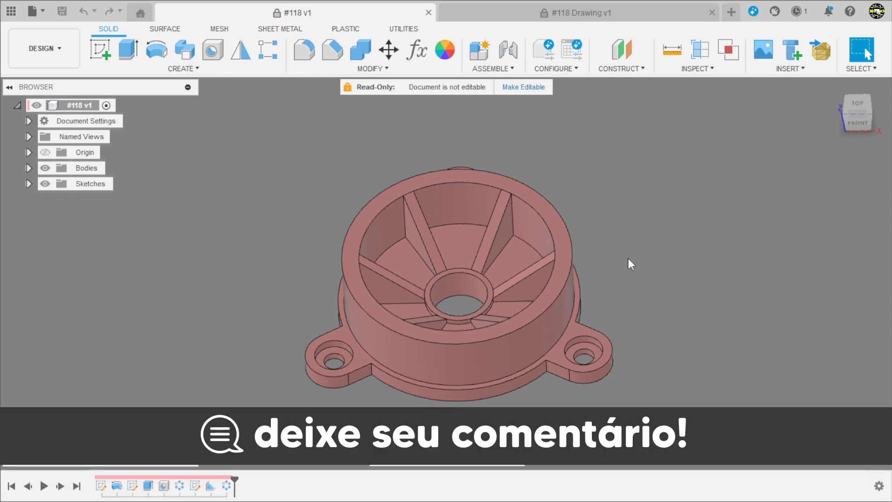
Examine the finished #118 part from several angles and read its drawing views, section A-A and detail B
{"action": "middle_click_drag", "start_coordinate": [641, 253], "coordinate": [419, 106], "text": "shift"}
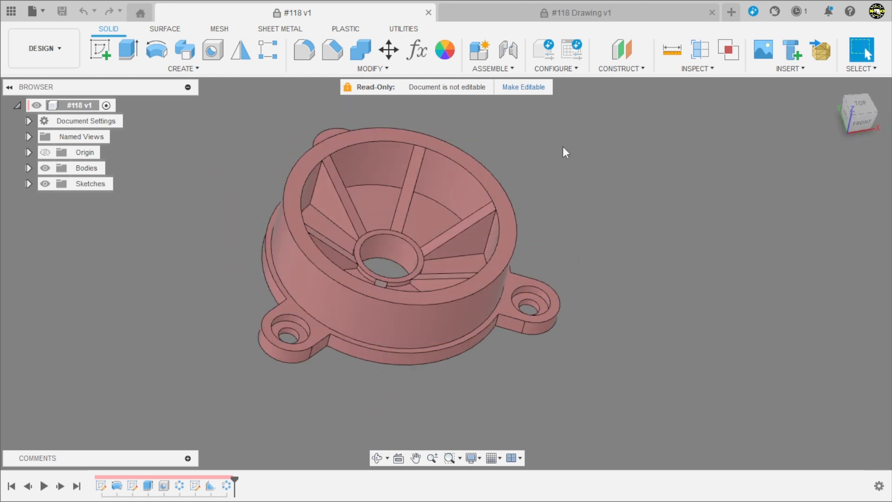
{"action": "mouse_move", "coordinate": [605, 173]}
{"action": "middle_mouse_down", "text": "shift"}
{"action": "mouse_move", "coordinate": [535, 281]}
{"action": "mouse_move", "coordinate": [538, 174]}
{"action": "mouse_move", "coordinate": [531, 307]}
{"action": "mouse_move", "coordinate": [539, 207]}
{"action": "mouse_move", "coordinate": [576, 273]}
{"action": "mouse_move", "coordinate": [621, 277]}
{"action": "mouse_move", "coordinate": [592, 193]}
{"action": "mouse_move", "coordinate": [571, 223]}
{"action": "mouse_move", "coordinate": [589, 279]}
{"action": "mouse_move", "coordinate": [581, 260]}
{"action": "middle_mouse_up", "text": "shift"}
{"action": "left_click", "coordinate": [527, 13]}
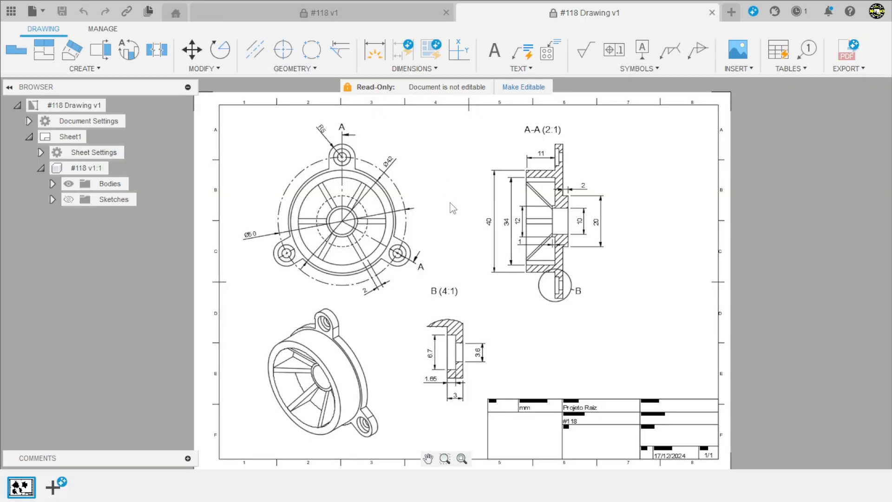
{"action": "scroll", "coordinate": [463, 186], "scroll_direction": "up", "scroll_amount": 2}
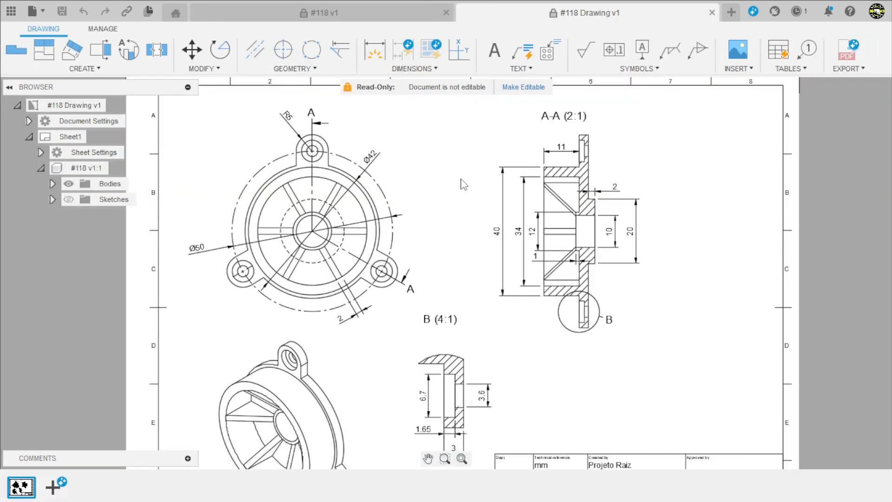
{"action": "scroll", "coordinate": [458, 214], "scroll_direction": "down", "scroll_amount": 2}
{"action": "scroll", "coordinate": [418, 379], "scroll_direction": "up", "scroll_amount": 3}
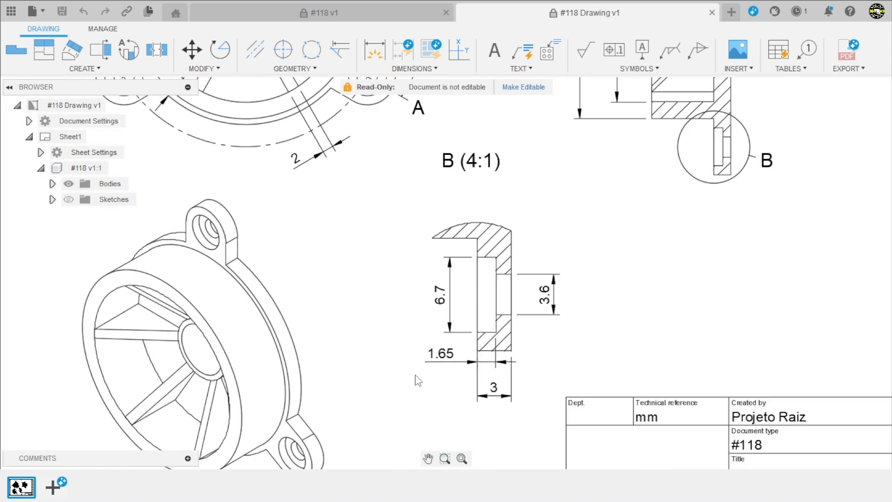
{"action": "scroll", "coordinate": [403, 370], "scroll_direction": "down", "scroll_amount": 1}
{"action": "scroll", "coordinate": [402, 369], "scroll_direction": "down", "scroll_amount": 3}
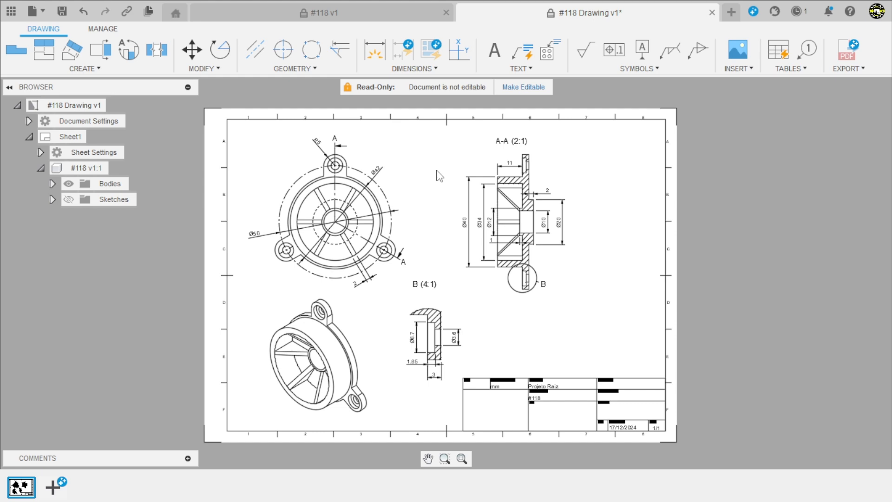
Create a new design and start a sketch on the front (XZ) plane
{"action": "left_click", "coordinate": [390, 14]}
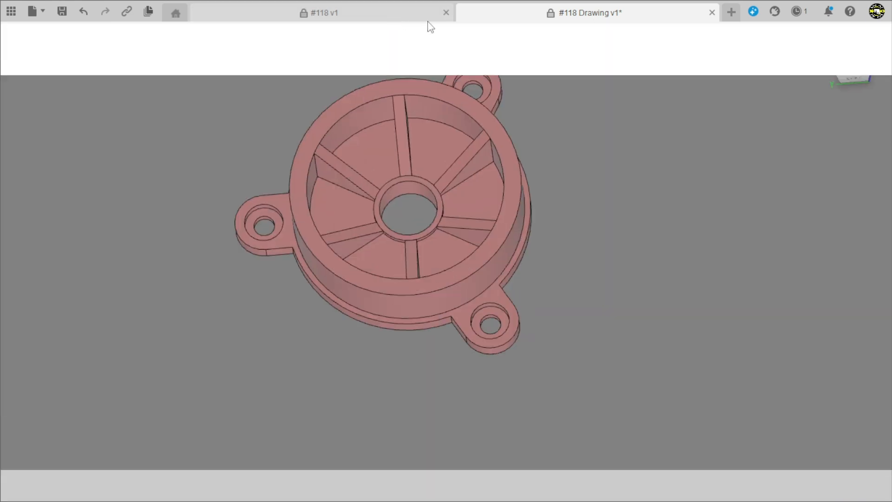
{"action": "left_click", "coordinate": [731, 13]}
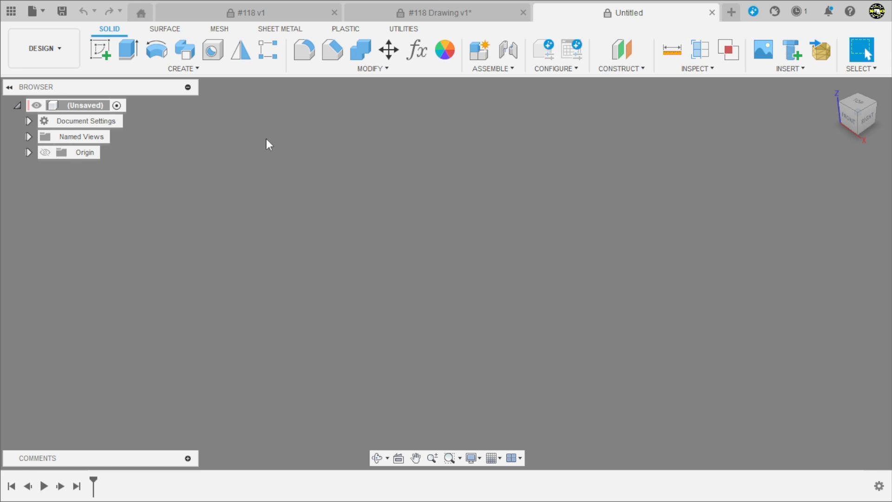
{"action": "left_click", "coordinate": [100, 50]}
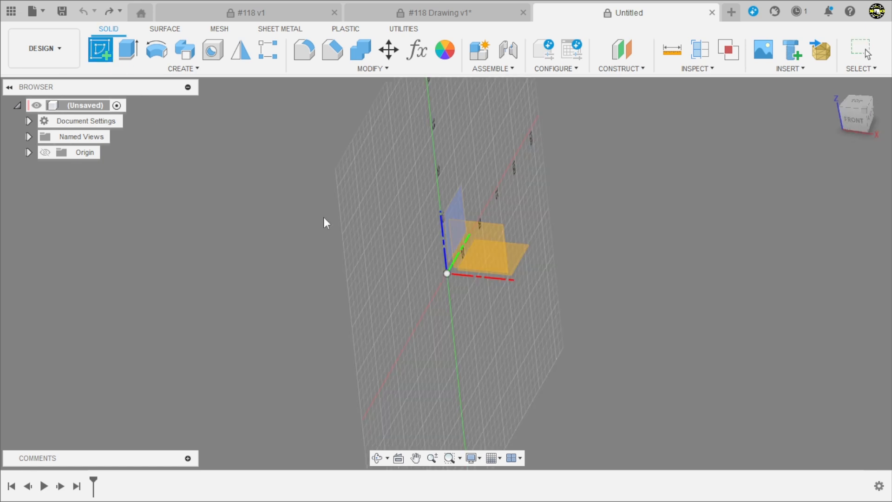
{"action": "left_click", "coordinate": [475, 242]}
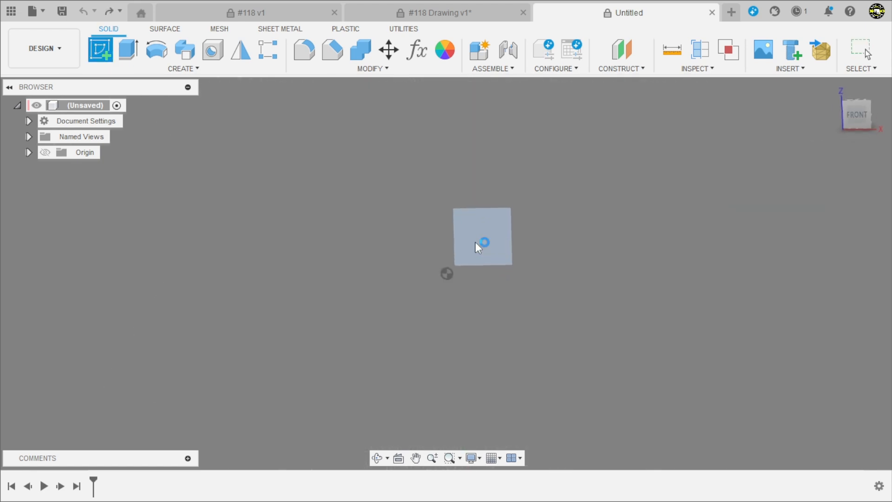
Draw a vertical line about 67 mm long upward from the origin and convert it to a centerline
{"action": "left_click", "coordinate": [422, 327]}
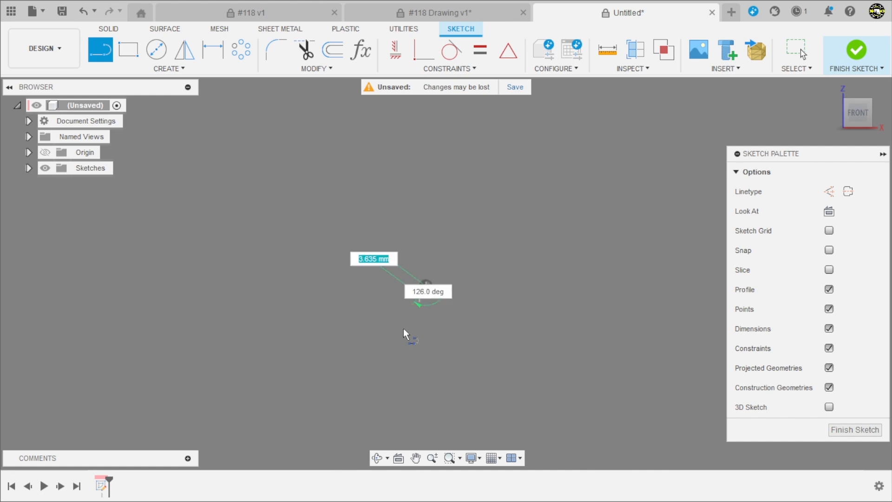
{"action": "left_click", "coordinate": [422, 200]}
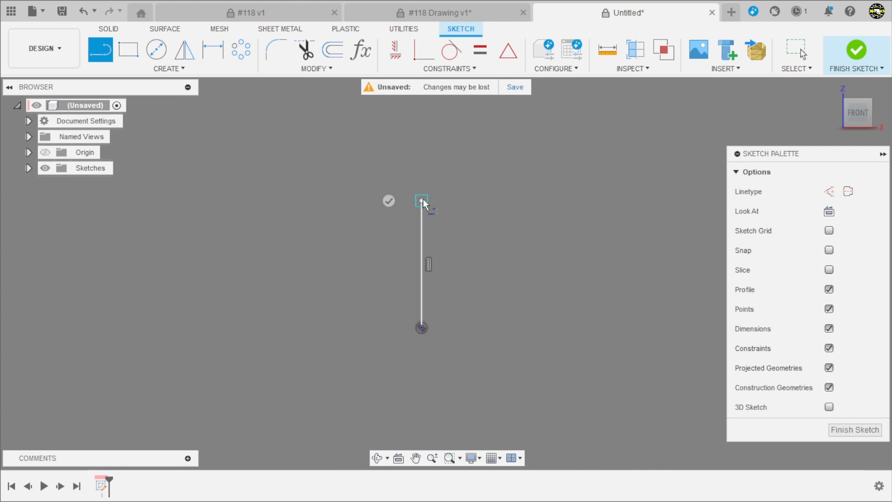
{"action": "key", "text": "Escape"}
{"action": "left_click", "coordinate": [423, 228]}
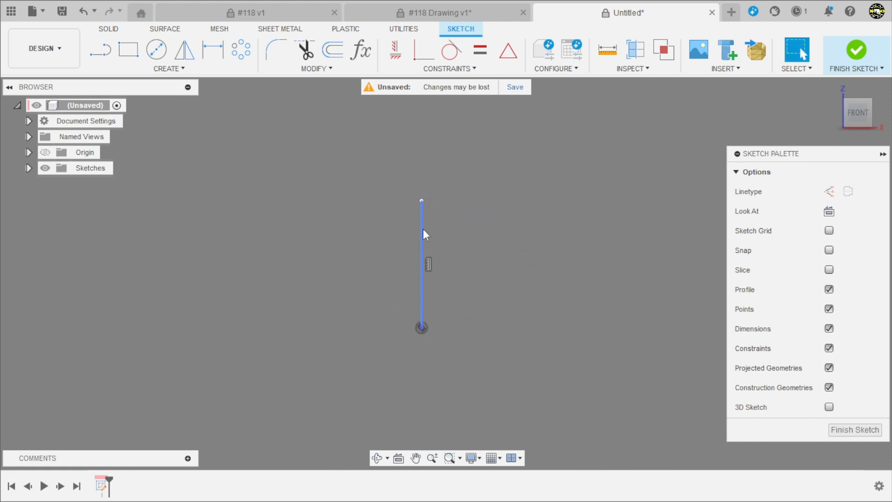
{"action": "left_click", "coordinate": [848, 191]}
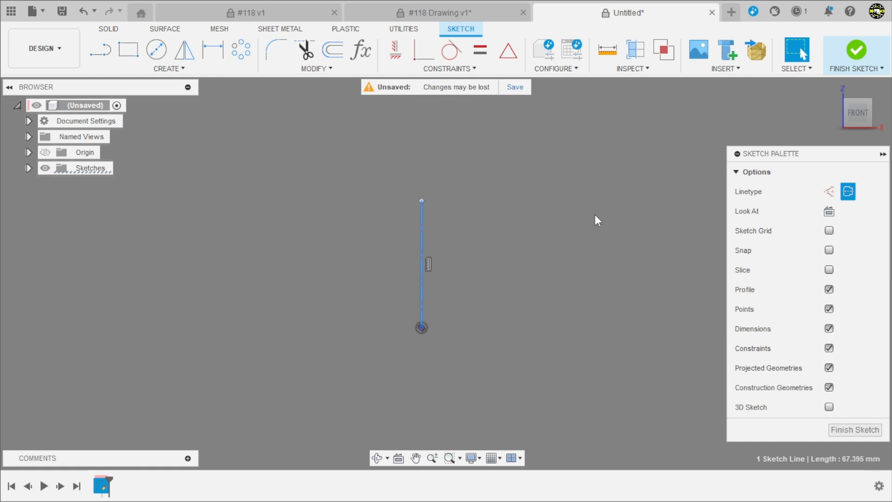
Consult section A-A in the #118 drawing for the shape and dimensions of the part's cross-section
{"action": "scroll", "coordinate": [479, 277], "scroll_direction": "up", "scroll_amount": 2}
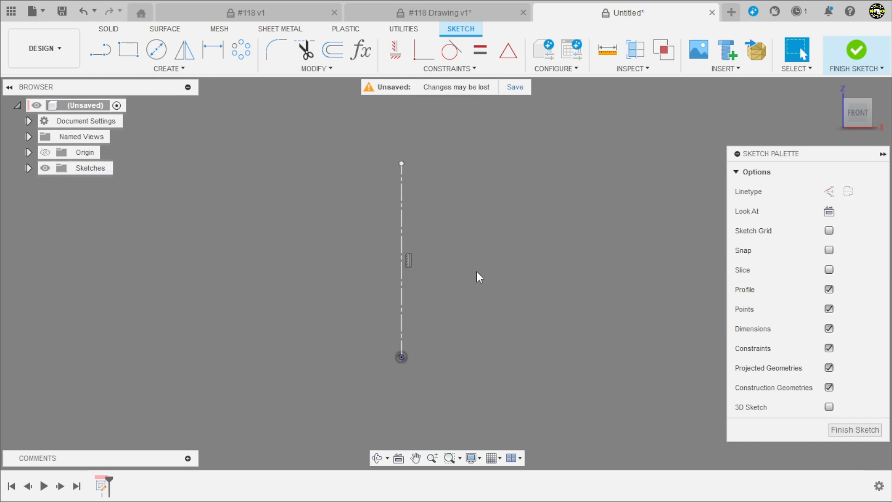
{"action": "scroll", "coordinate": [329, 195], "scroll_direction": "up", "scroll_amount": 2}
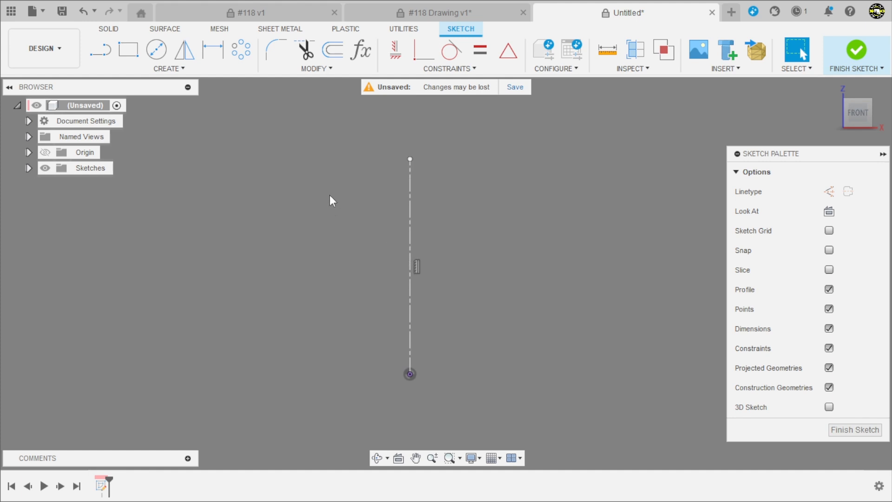
{"action": "scroll", "coordinate": [316, 179], "scroll_direction": "down", "scroll_amount": 2}
{"action": "scroll", "coordinate": [350, 280], "scroll_direction": "up", "scroll_amount": 1}
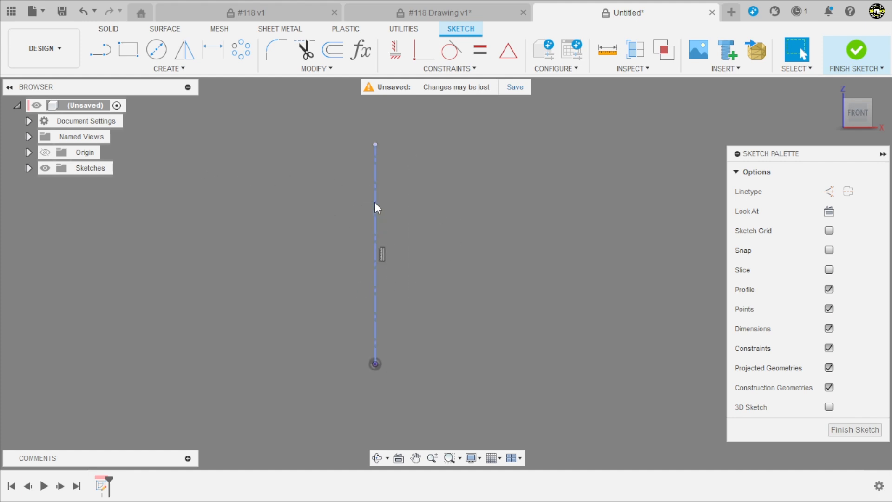
{"action": "left_click", "coordinate": [101, 49]}
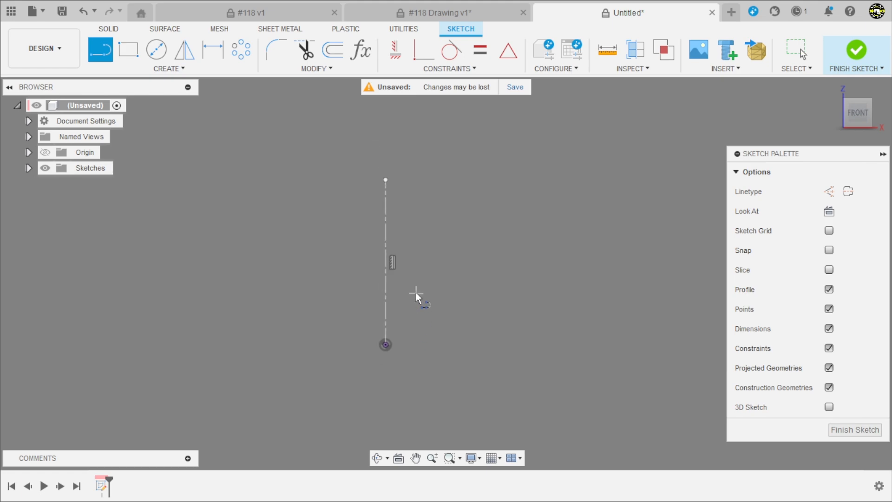
{"action": "left_click", "coordinate": [464, 14]}
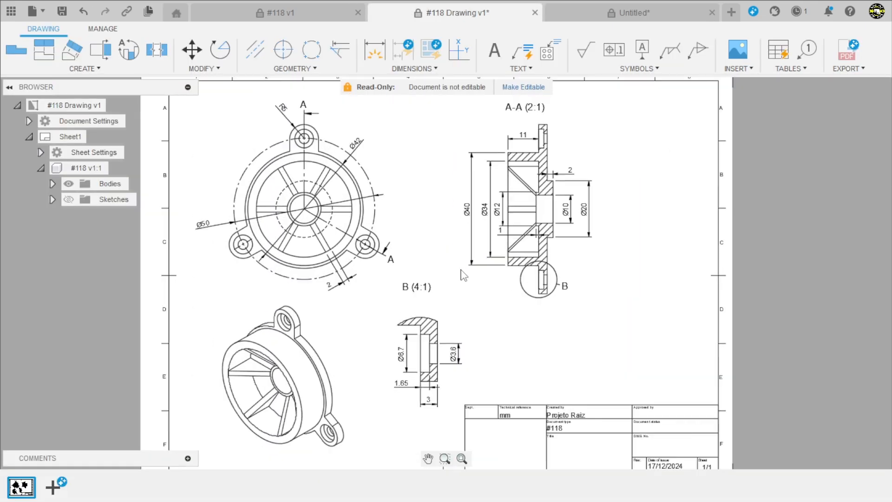
{"action": "scroll", "coordinate": [497, 302], "scroll_direction": "up", "scroll_amount": 10}
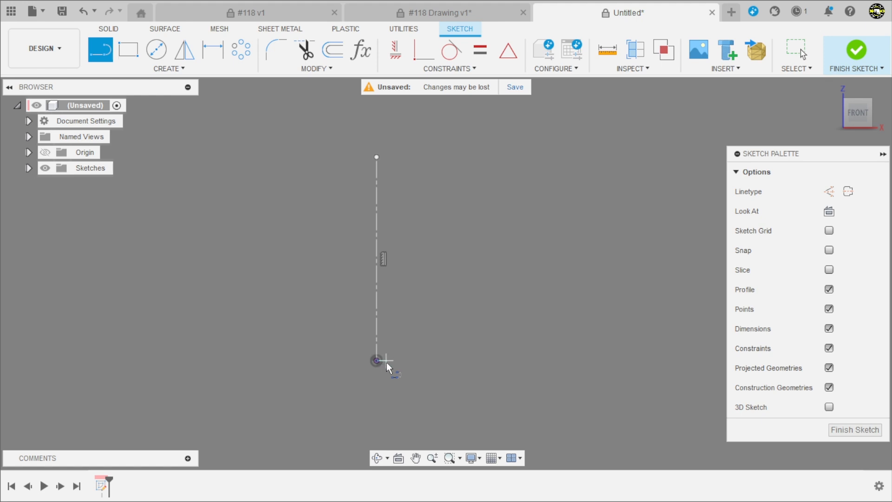
Sketch the profile's stepped underside, tall outer wall and short rim edge, starting beside the centerline level with the origin
{"action": "left_click", "coordinate": [428, 360]}
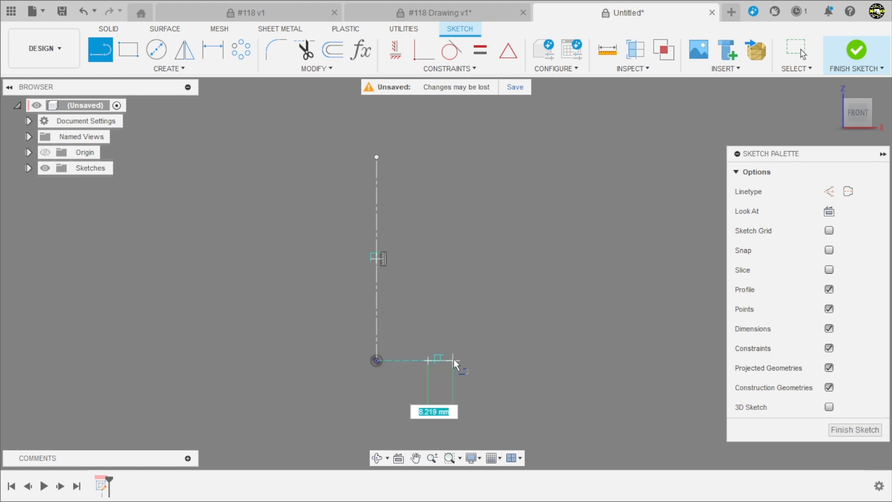
{"action": "left_click", "coordinate": [504, 360]}
{"action": "left_click", "coordinate": [504, 346]}
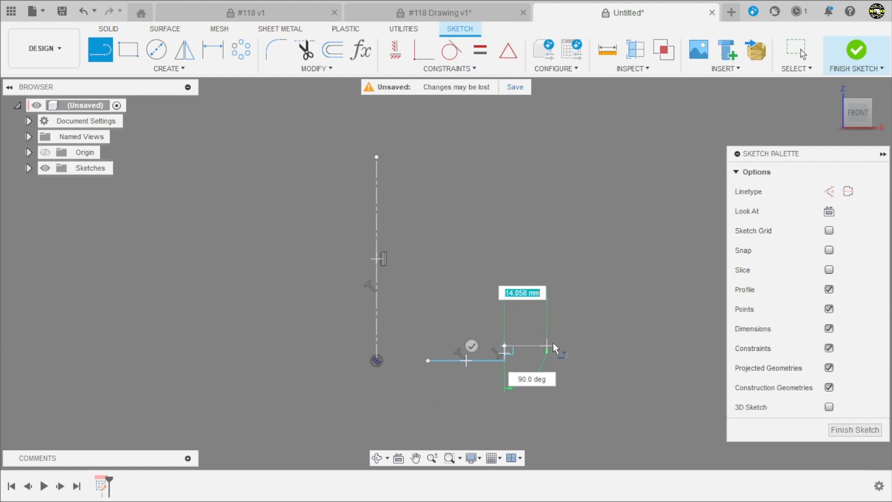
{"action": "left_click", "coordinate": [603, 345]}
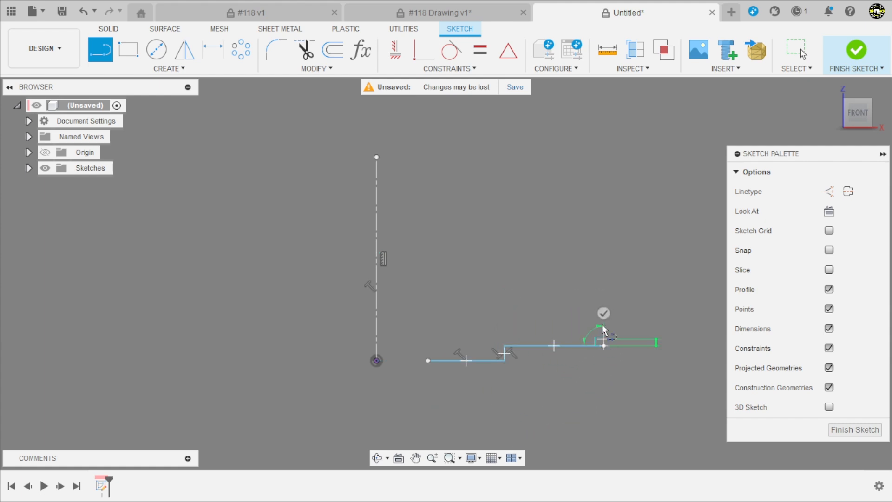
{"action": "left_click", "coordinate": [602, 186]}
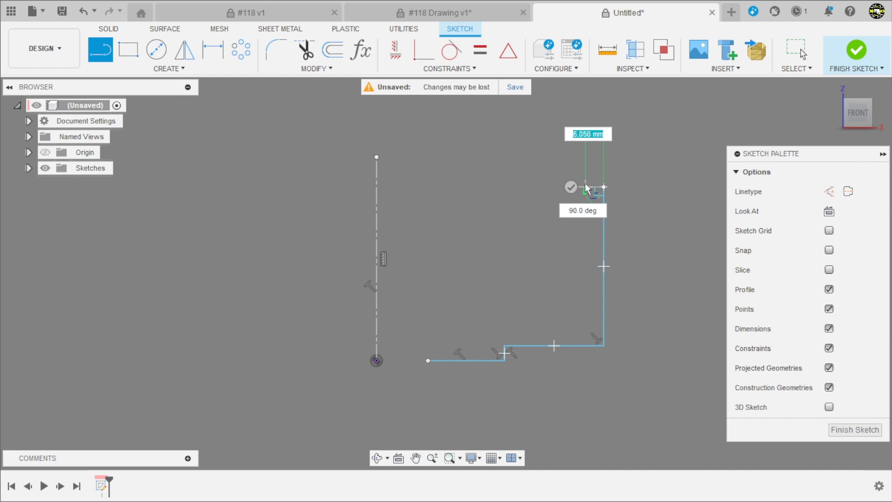
{"action": "left_click", "coordinate": [584, 186]}
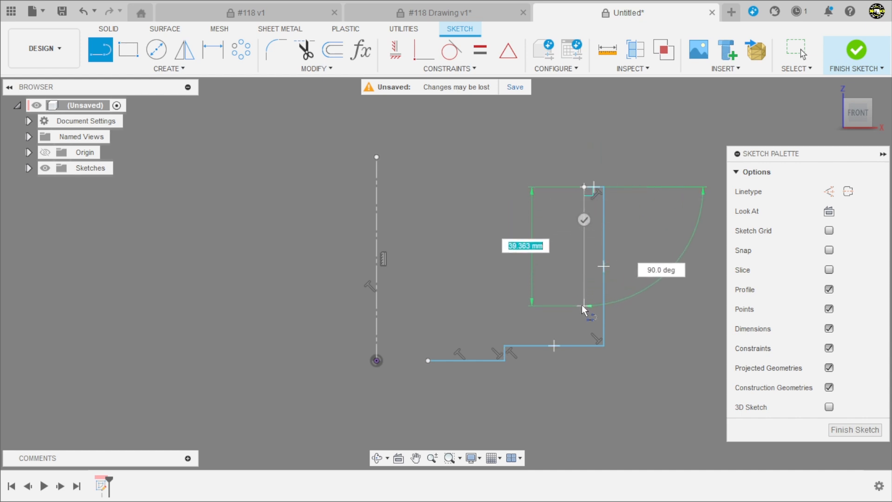
Close the profile with an inner wall about 39 mm high, a floor about 46 mm long, a raised hub and a slanted bore edge
{"action": "left_click", "coordinate": [582, 305]}
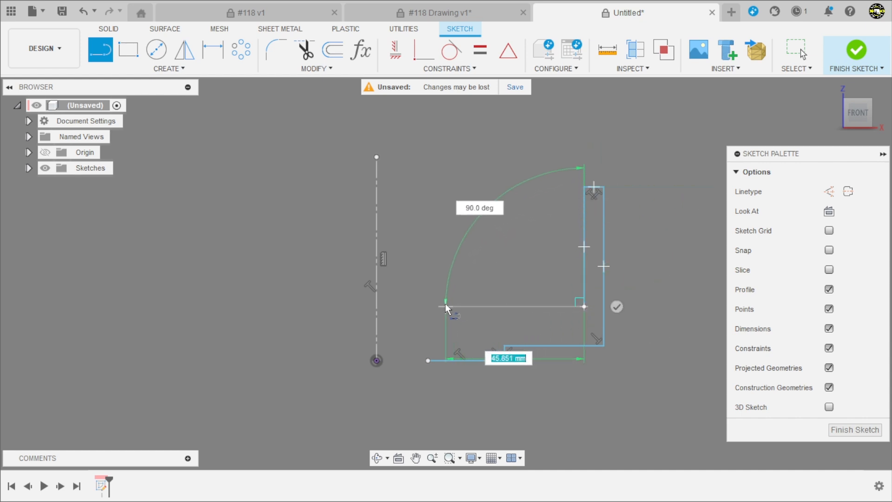
{"action": "left_click", "coordinate": [446, 306]}
{"action": "left_click", "coordinate": [445, 269]}
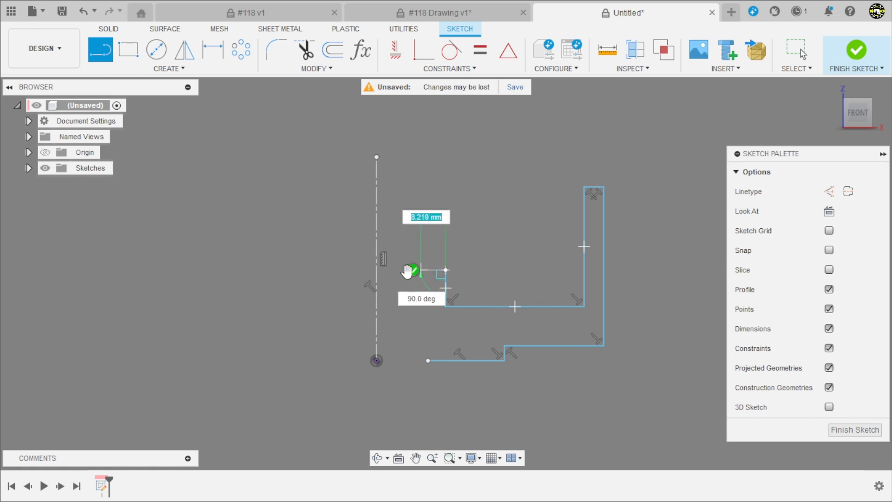
{"action": "left_click", "coordinate": [400, 270]}
{"action": "scroll", "coordinate": [396, 357], "scroll_direction": "up", "scroll_amount": 4}
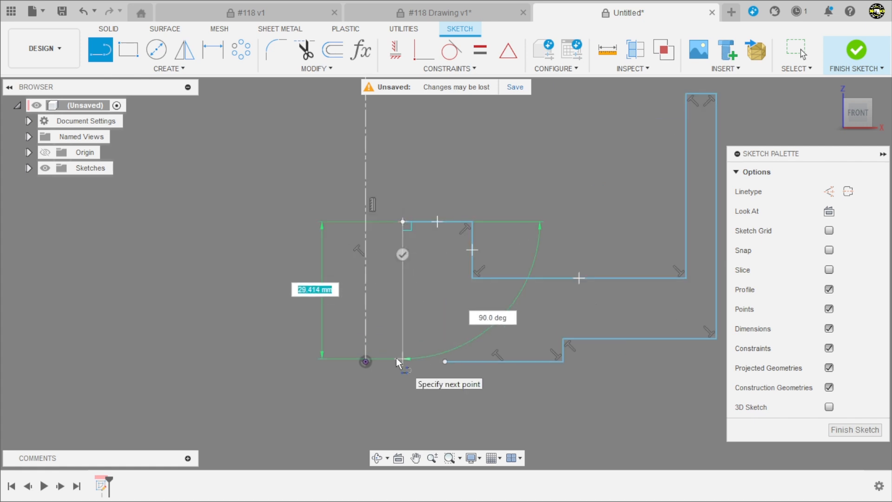
{"action": "left_click", "coordinate": [457, 362]}
{"action": "key", "text": "Escape"}
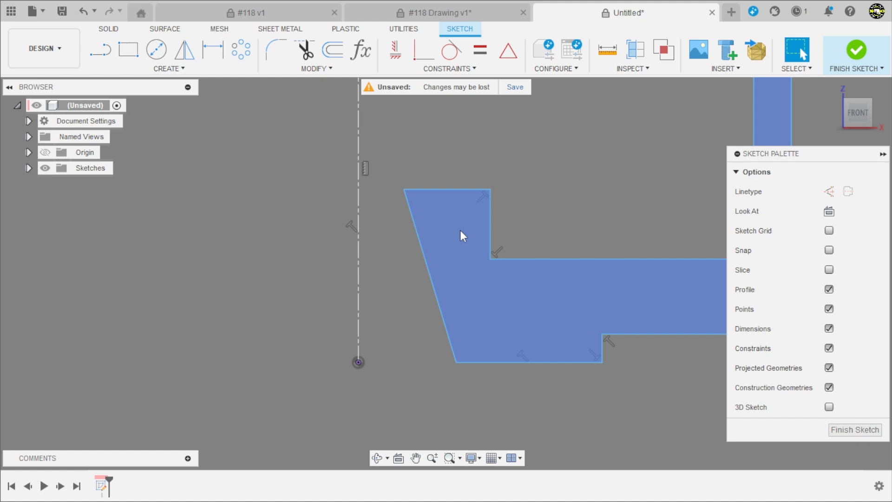
Constrain the slanted bore edge nearest the centerline to vertical
{"action": "left_click", "coordinate": [389, 56]}
{"action": "left_click", "coordinate": [424, 260]}
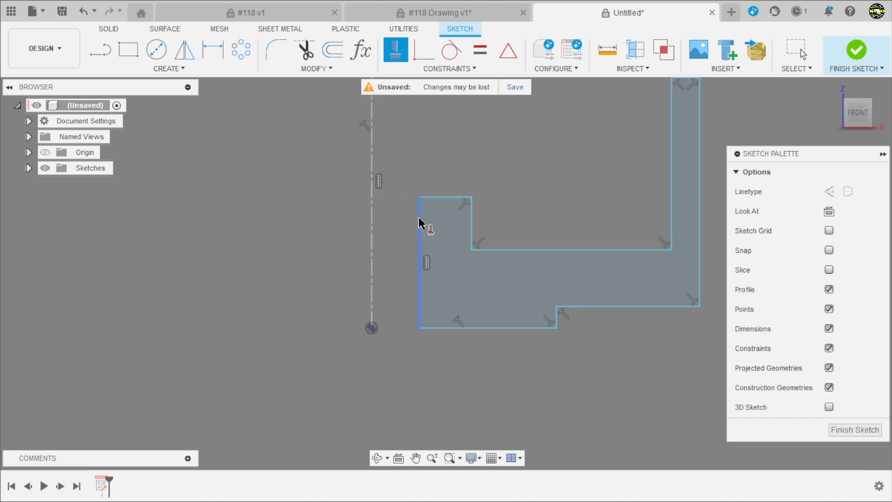
{"action": "scroll", "coordinate": [452, 203], "scroll_direction": "down", "scroll_amount": 4}
{"action": "scroll", "coordinate": [494, 151], "scroll_direction": "up", "scroll_amount": 2}
{"action": "key", "text": "Escape"}
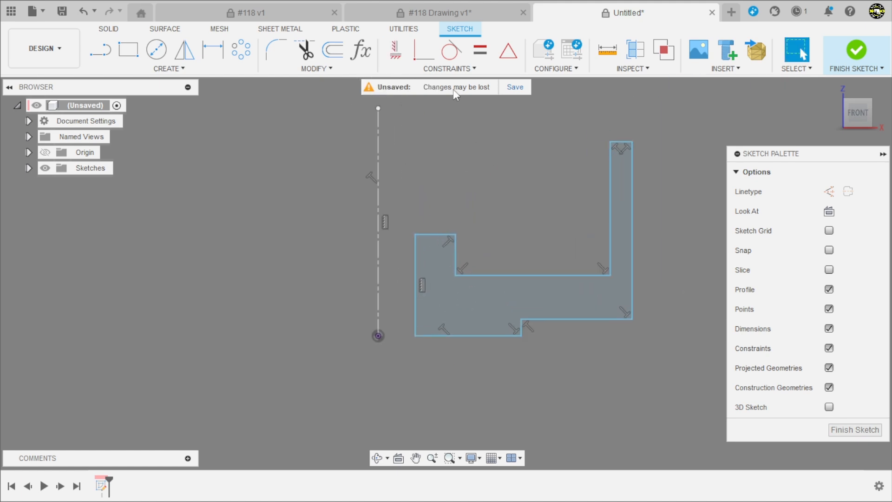
Align the profile's lower bore corner horizontally with the origin using a Horizontal/Vertical constraint
{"action": "left_click", "coordinate": [403, 55]}
{"action": "left_click", "coordinate": [415, 335]}
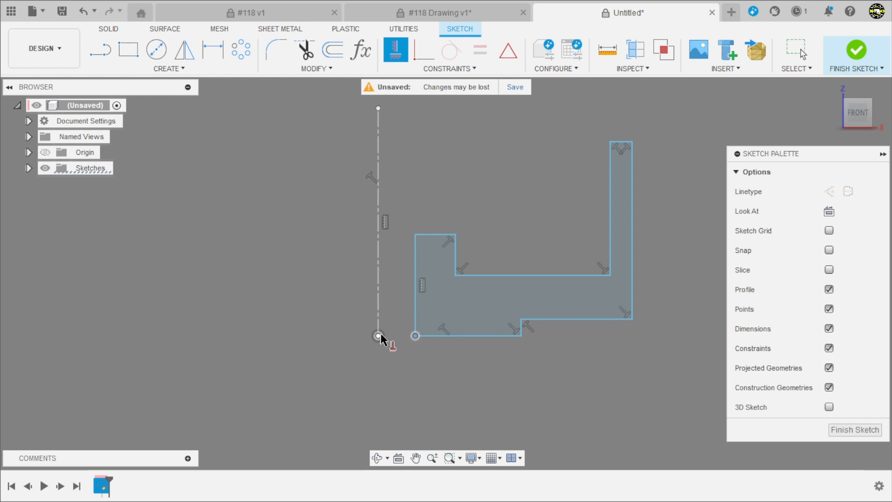
{"action": "left_click", "coordinate": [379, 336]}
{"action": "scroll", "coordinate": [365, 378], "scroll_direction": "down", "scroll_amount": 3}
{"action": "scroll", "coordinate": [396, 374], "scroll_direction": "up", "scroll_amount": 3}
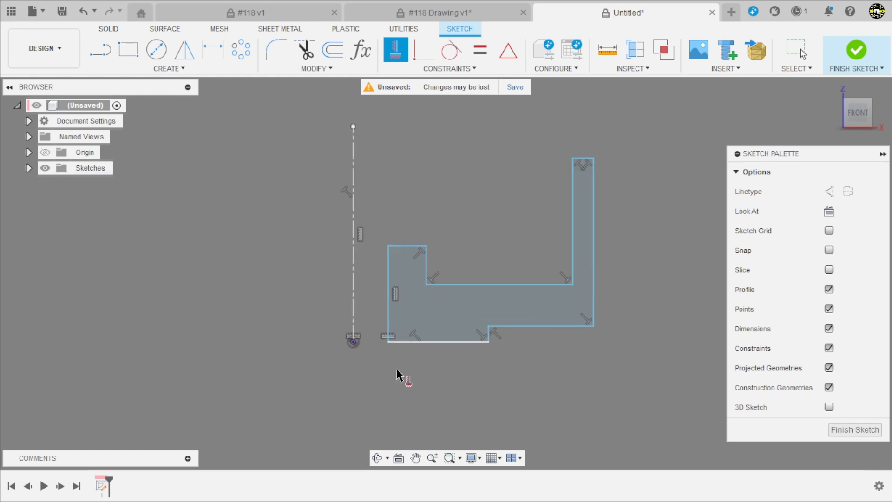
{"action": "scroll", "coordinate": [396, 374], "scroll_direction": "up", "scroll_amount": 1}
{"action": "key", "text": "Escape"}
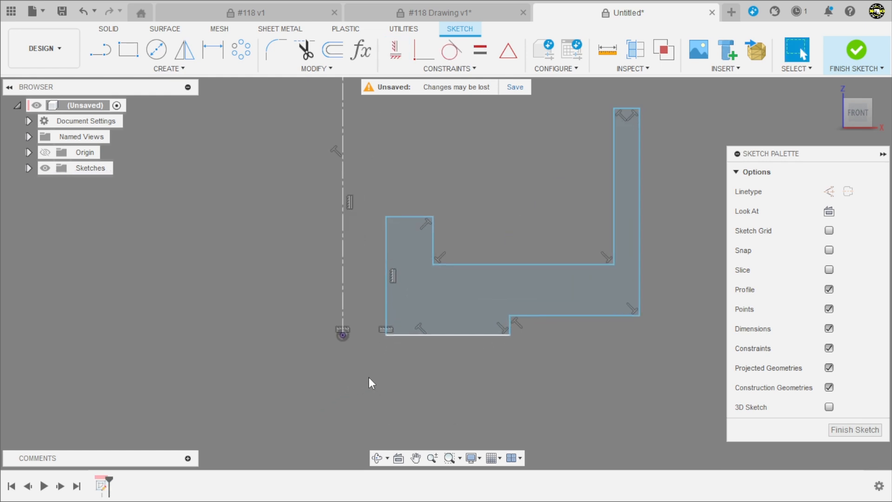
Dimension the profile's innermost vertical bore edge about the centerline as a 10 mm diameter
{"action": "key", "text": "d"}
{"action": "left_click", "coordinate": [385, 297]}
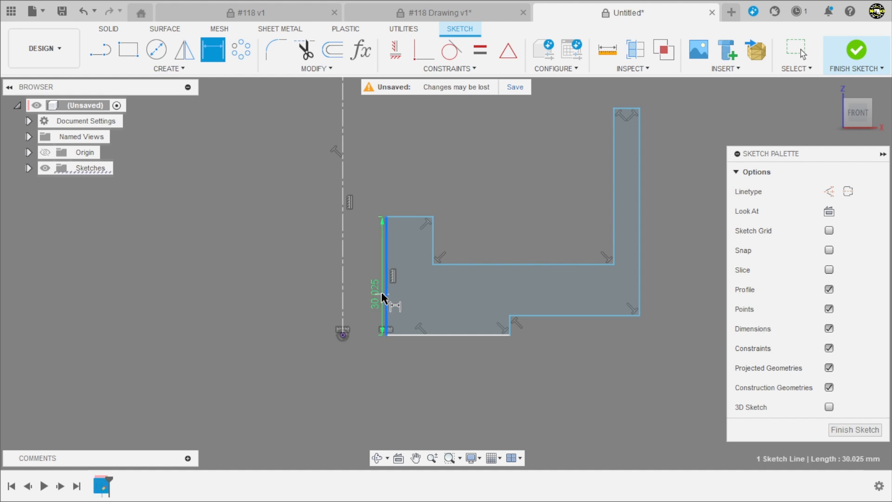
{"action": "left_click", "coordinate": [342, 283]}
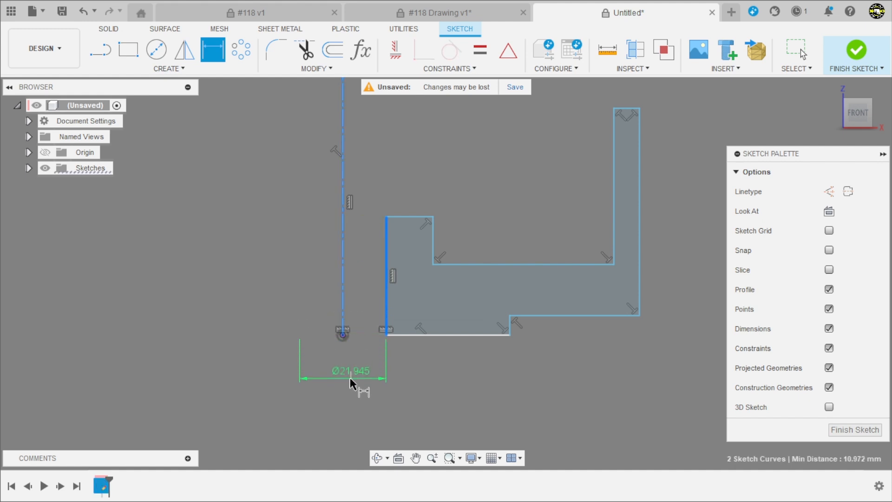
{"action": "left_click", "coordinate": [350, 377]}
{"action": "type", "text": "10"}
{"action": "key", "text": "Return"}
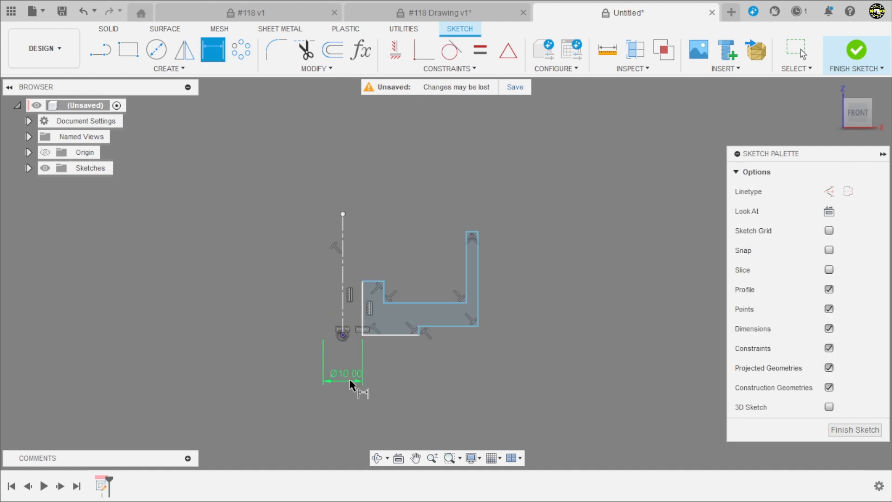
{"action": "scroll", "coordinate": [340, 335], "scroll_direction": "up", "scroll_amount": 5}
{"action": "key", "text": "Escape"}
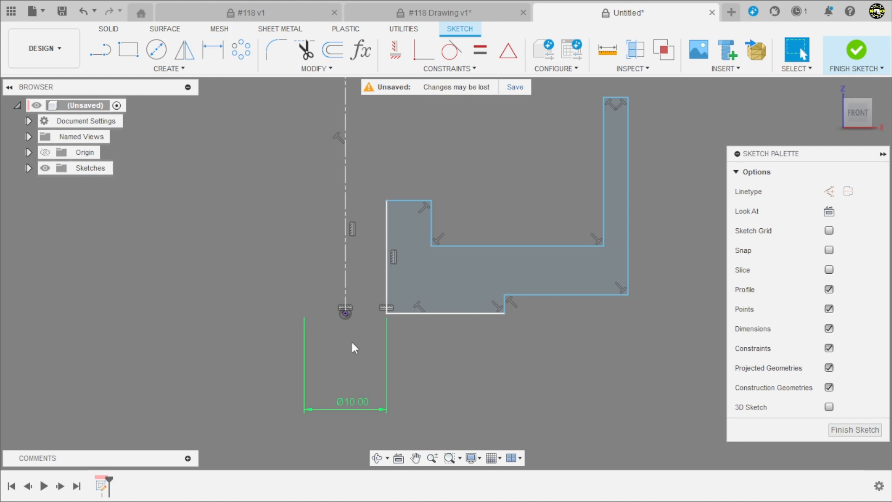
{"action": "left_click", "coordinate": [345, 255]}
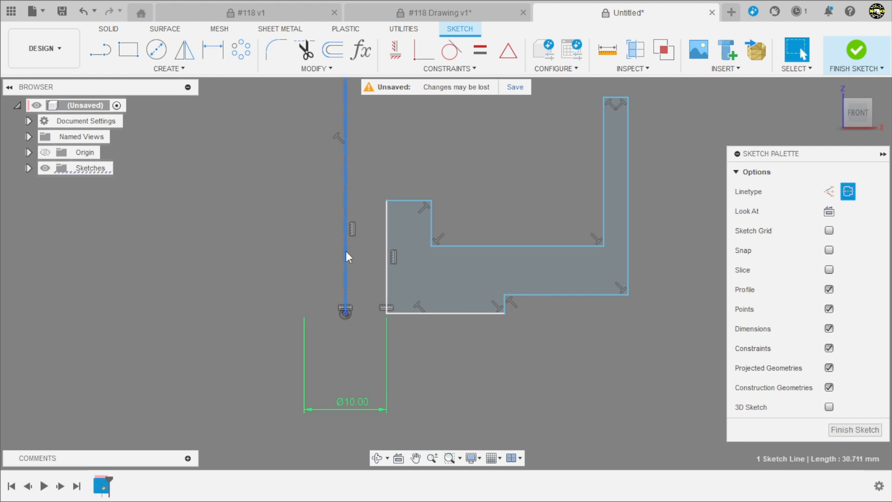
{"action": "left_click", "coordinate": [302, 244]}
{"action": "left_click", "coordinate": [352, 407]}
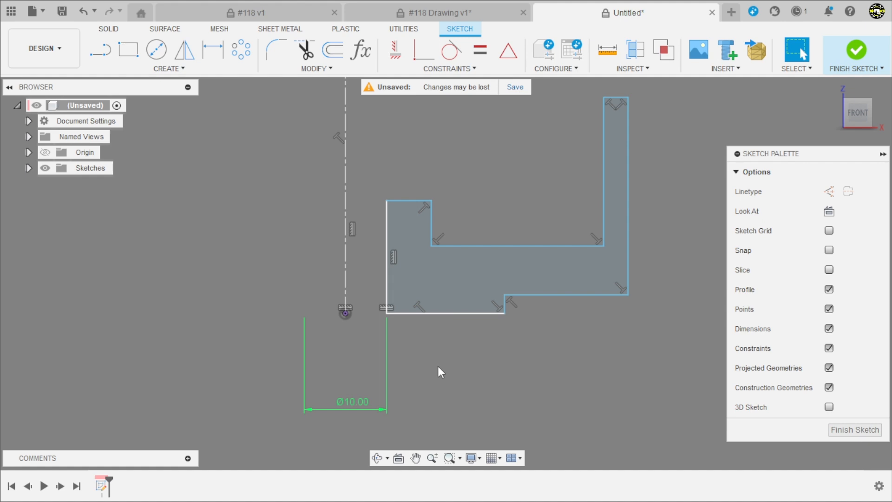
{"action": "scroll", "coordinate": [409, 335], "scroll_direction": "down", "scroll_amount": 2}
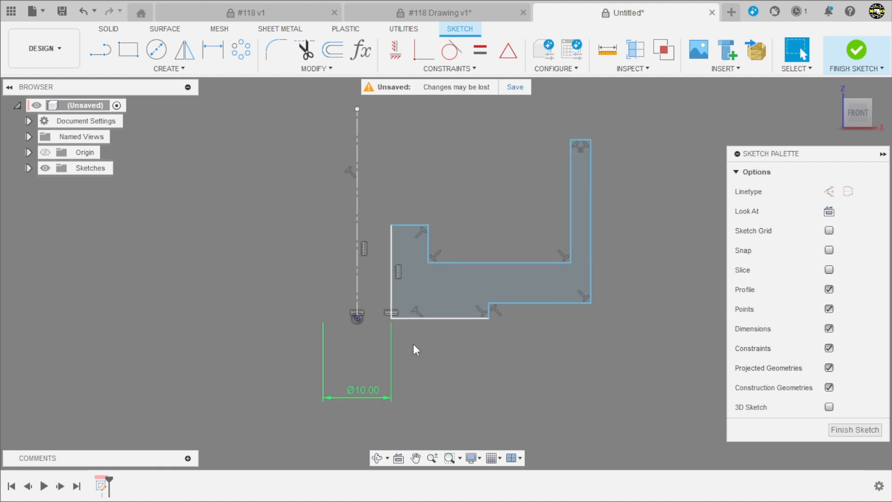
Dimension the short vertical edge of the underside step about the centerline as a 20 mm diameter
{"action": "key", "text": "d"}
{"action": "scroll", "coordinate": [412, 353], "scroll_direction": "up", "scroll_amount": 3}
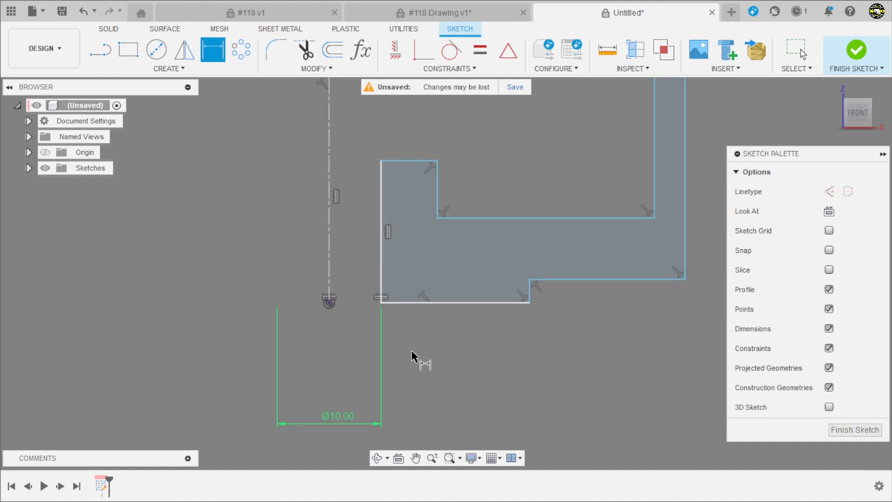
{"action": "left_click", "coordinate": [560, 274]}
{"action": "scroll", "coordinate": [479, 242], "scroll_direction": "down", "scroll_amount": 2}
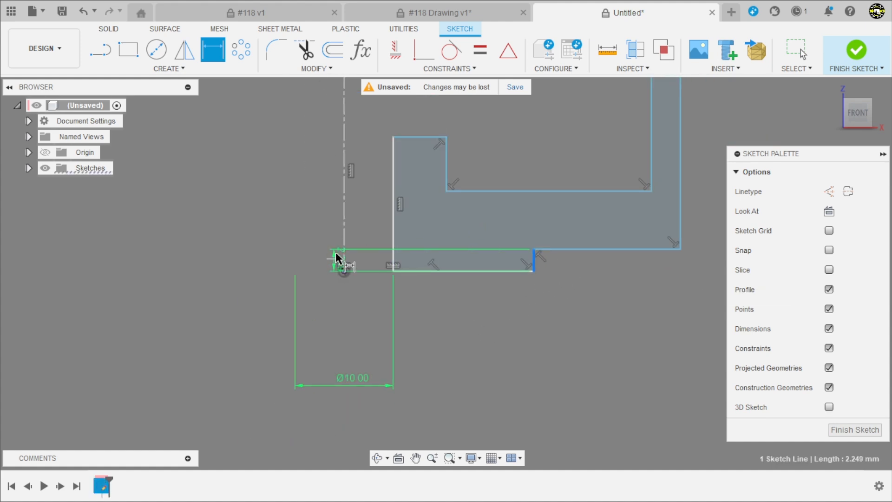
{"action": "left_click", "coordinate": [343, 255]}
{"action": "left_click", "coordinate": [396, 412]}
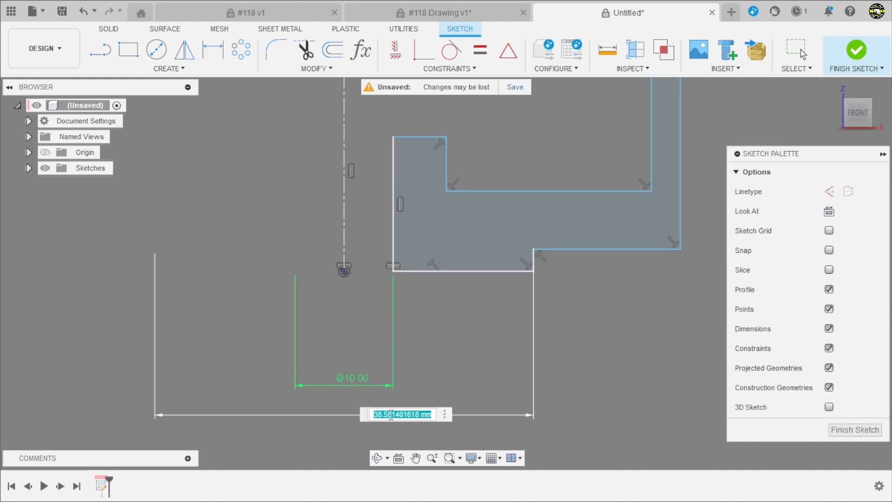
{"action": "type", "text": "20"}
{"action": "key", "text": "Return"}
{"action": "scroll", "coordinate": [337, 377], "scroll_direction": "down", "scroll_amount": 2}
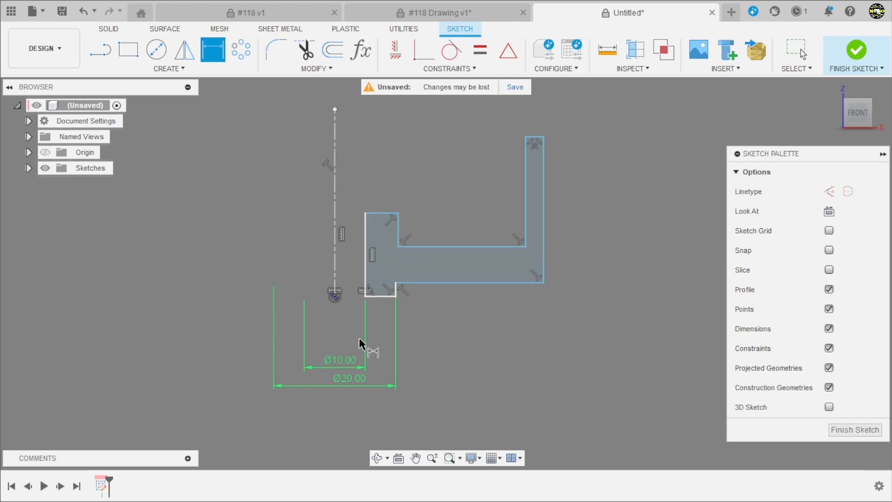
Consult section A-A of the #118 drawing and dimension the outer wall edge about the centerline as a 40 mm diameter
{"action": "left_click", "coordinate": [436, 13]}
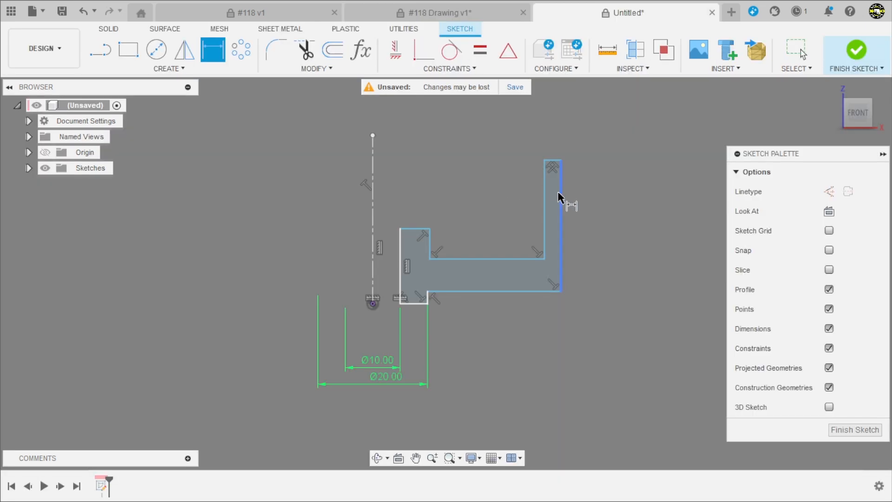
{"action": "left_click", "coordinate": [560, 191]}
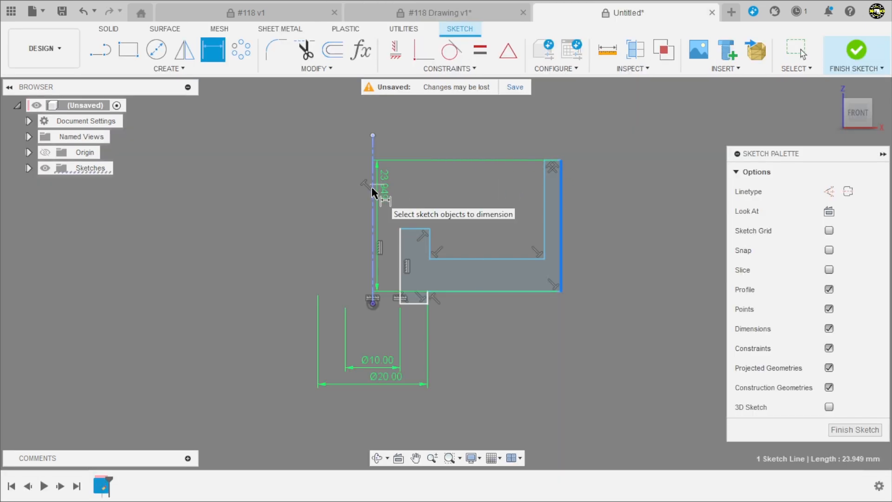
{"action": "left_click", "coordinate": [372, 191]}
{"action": "left_click", "coordinate": [420, 110]}
{"action": "type", "text": "40"}
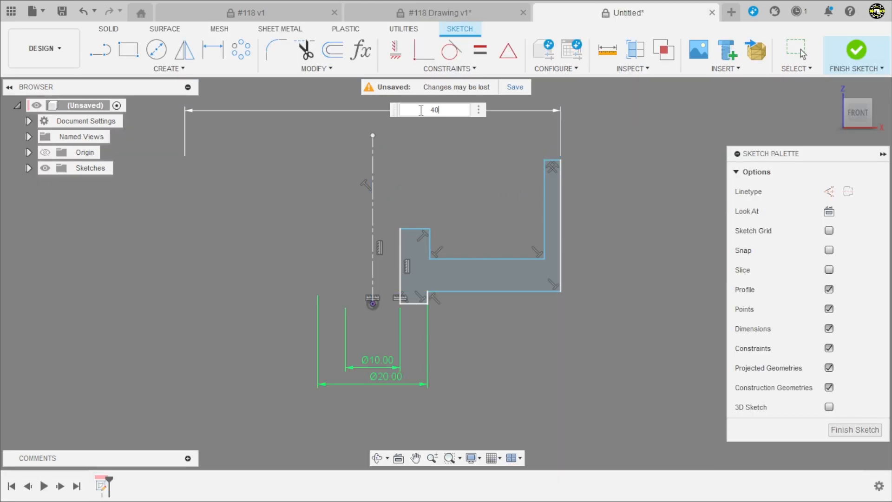
{"action": "key", "text": "Return"}
Dimension the inner wall edge about the centerline as a 34 mm diameter
{"action": "left_click", "coordinate": [545, 211]}
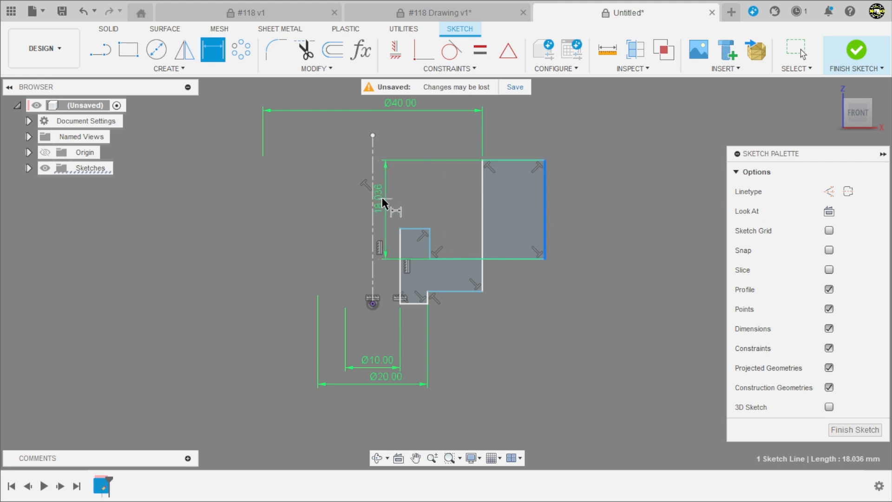
{"action": "left_click", "coordinate": [372, 197]}
{"action": "left_click", "coordinate": [408, 176]}
{"action": "type", "text": "3"}
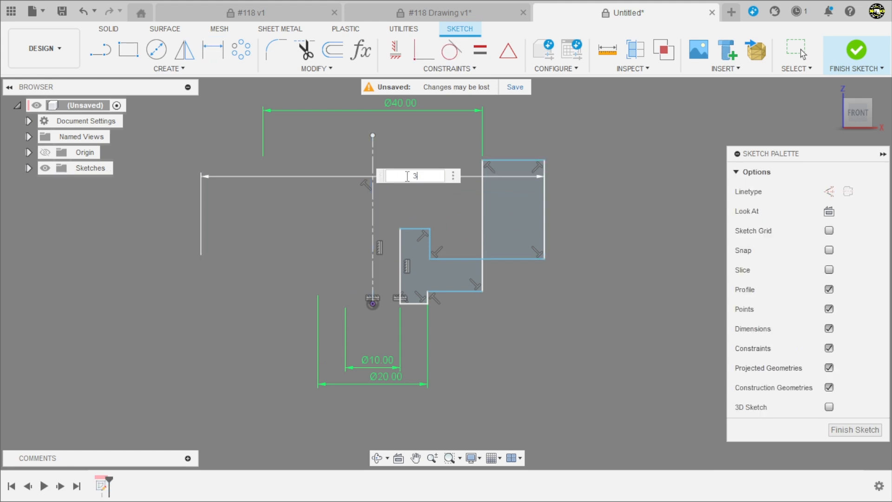
{"action": "type", "text": "4"}
{"action": "key", "text": "Return"}
{"action": "key", "text": "Escape"}
Set the height of the raised hub above the profile's floor to 1 mm
{"action": "scroll", "coordinate": [441, 238], "scroll_direction": "up", "scroll_amount": 5}
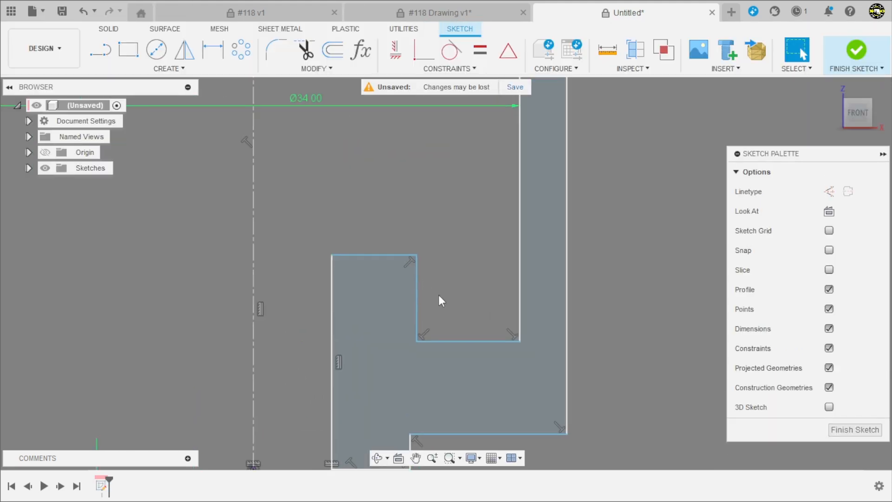
{"action": "key", "text": "d"}
{"action": "left_click", "coordinate": [421, 297]}
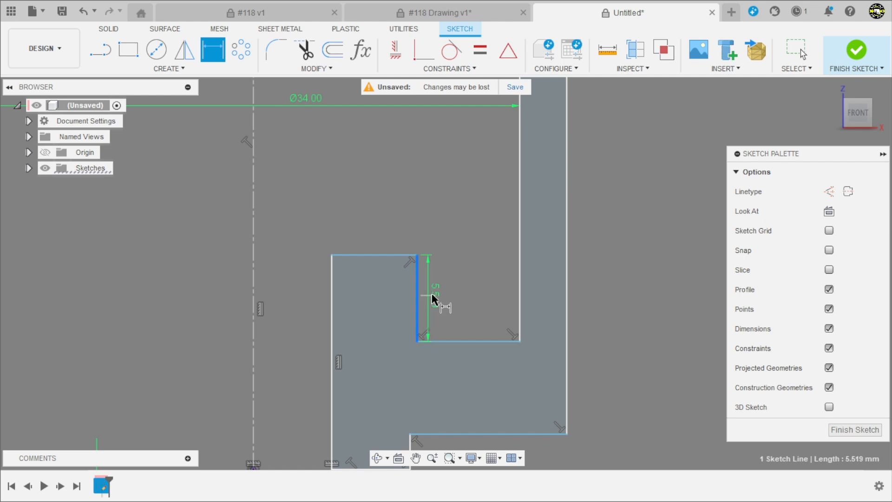
{"action": "left_click", "coordinate": [434, 294]}
{"action": "type", "text": "1"}
{"action": "key", "text": "Return"}
{"action": "scroll", "coordinate": [508, 260], "scroll_direction": "down", "scroll_amount": 3}
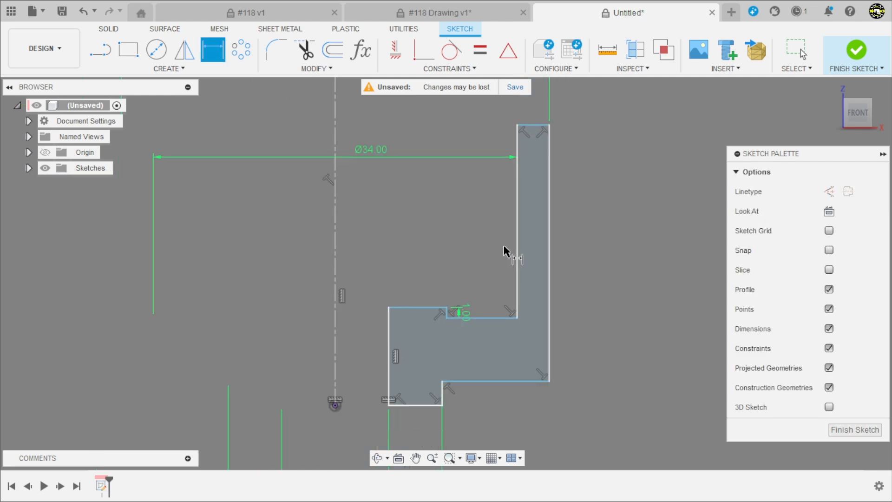
Set the height of the step on the profile's underside to 2 mm
{"action": "scroll", "coordinate": [475, 371], "scroll_direction": "up", "scroll_amount": 4}
{"action": "left_click", "coordinate": [434, 369]}
{"action": "left_click", "coordinate": [453, 362]}
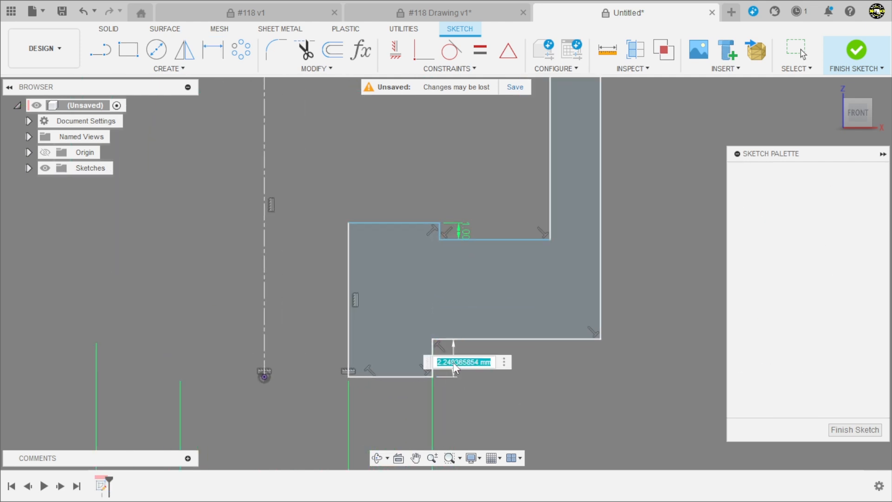
{"action": "key", "text": "Return"}
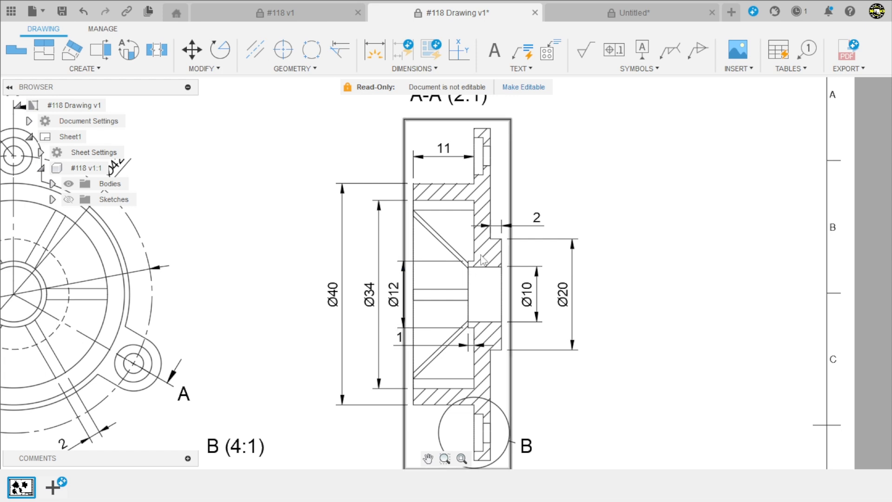
Dimension the raised hub's outer vertical edge about the centerline as a 12 mm diameter
{"action": "left_click", "coordinate": [570, 13]}
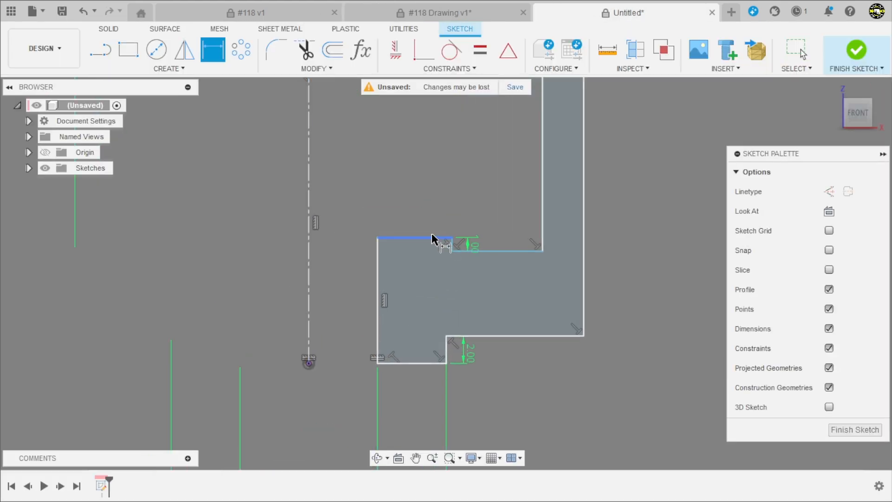
{"action": "scroll", "coordinate": [431, 234], "scroll_direction": "up", "scroll_amount": 3}
{"action": "left_click", "coordinate": [465, 249]}
{"action": "scroll", "coordinate": [467, 206], "scroll_direction": "down", "scroll_amount": 2}
{"action": "left_click", "coordinate": [300, 153]}
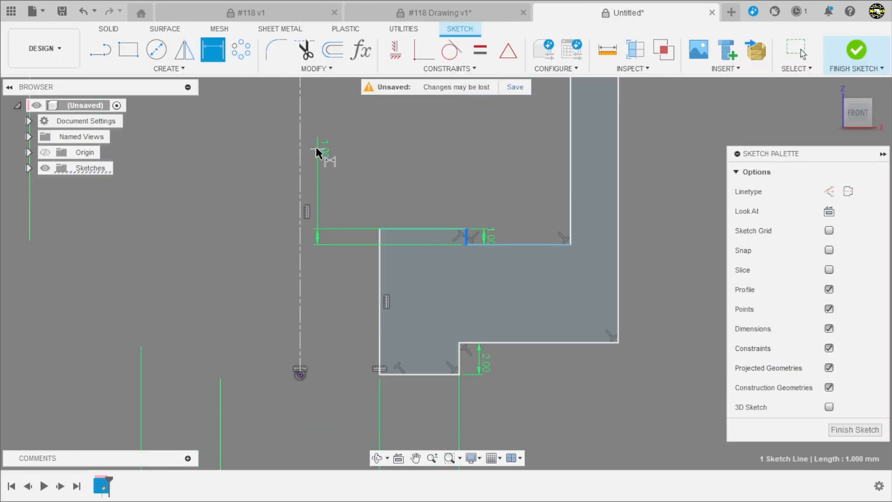
{"action": "left_click", "coordinate": [353, 134]}
{"action": "type", "text": "20.8412213034"}
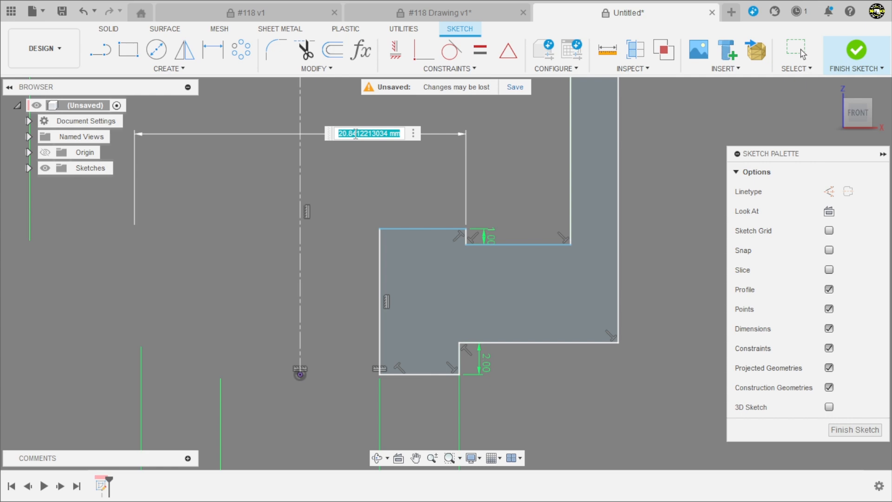
{"action": "key", "text": "Return"}
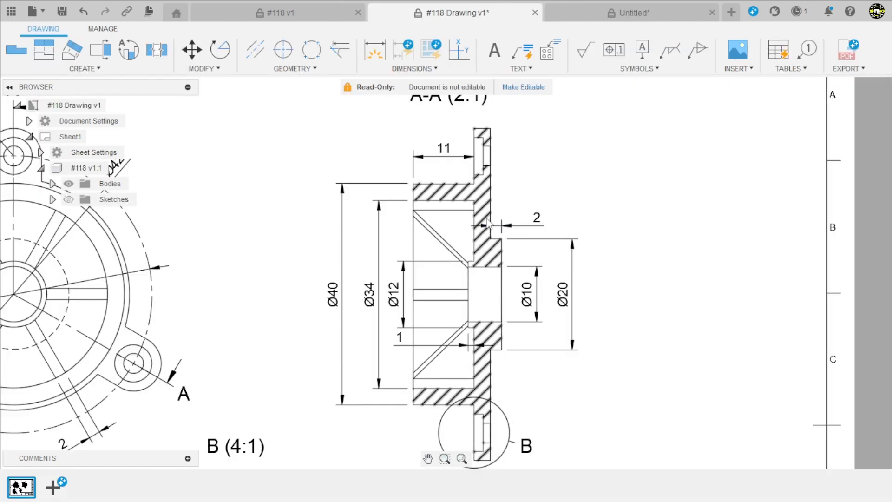
Consult detail B of the #118 drawing and set the thickness between the profile's floor and underside to 3 mm
{"action": "scroll", "coordinate": [547, 280], "scroll_direction": "down", "scroll_amount": 1}
{"action": "scroll", "coordinate": [546, 279], "scroll_direction": "down", "scroll_amount": 3}
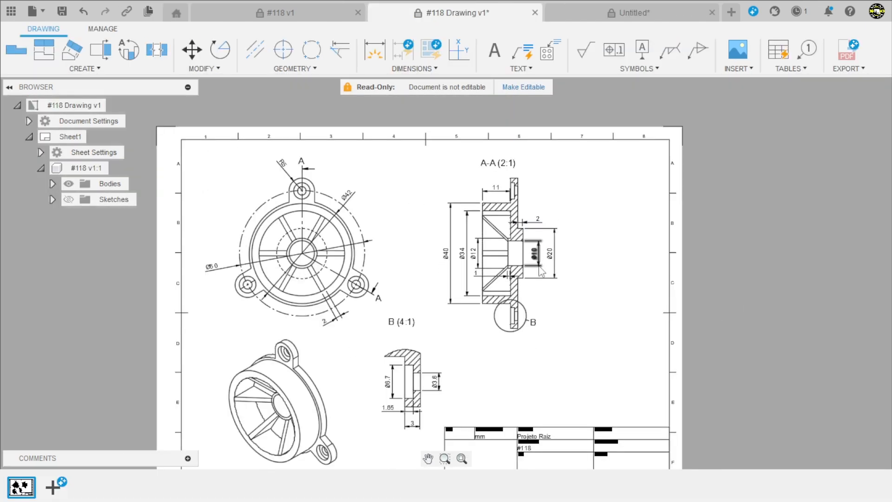
{"action": "scroll", "coordinate": [439, 428], "scroll_direction": "up", "scroll_amount": 3}
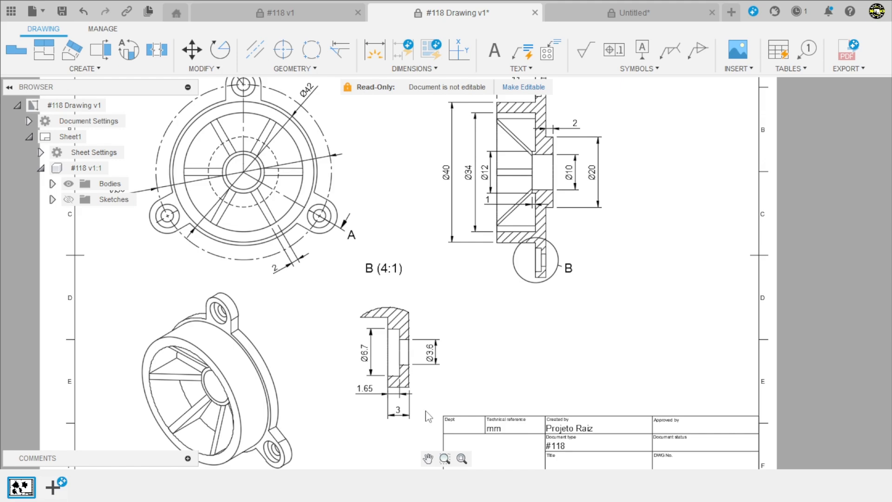
{"action": "scroll", "coordinate": [425, 407], "scroll_direction": "up", "scroll_amount": 1}
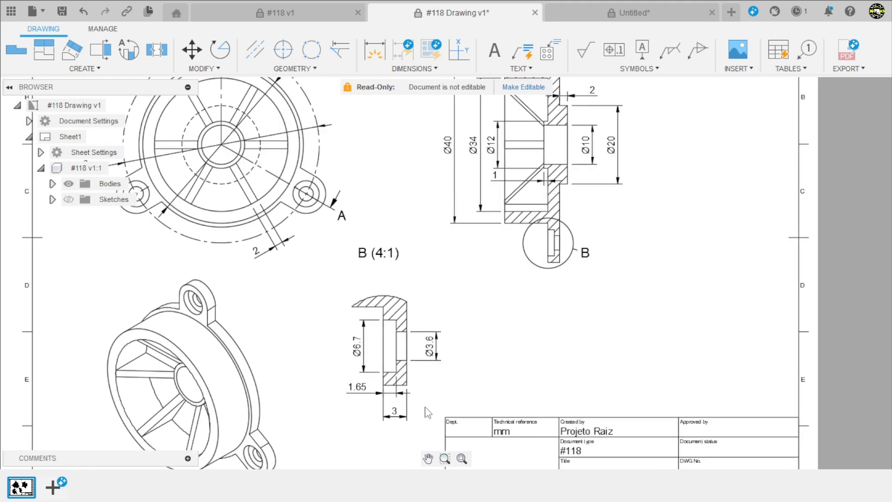
{"action": "left_click", "coordinate": [634, 13]}
{"action": "key", "text": "d"}
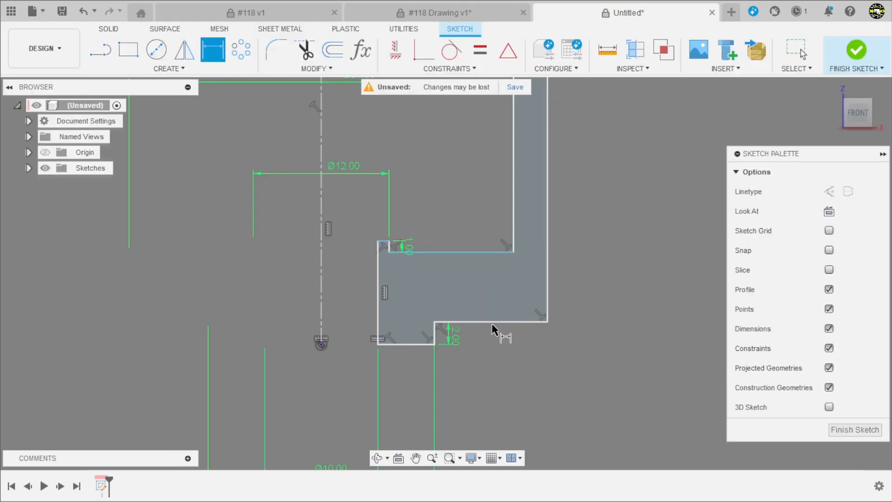
{"action": "left_click", "coordinate": [492, 321]}
{"action": "left_click", "coordinate": [468, 251]}
{"action": "left_click", "coordinate": [483, 297]}
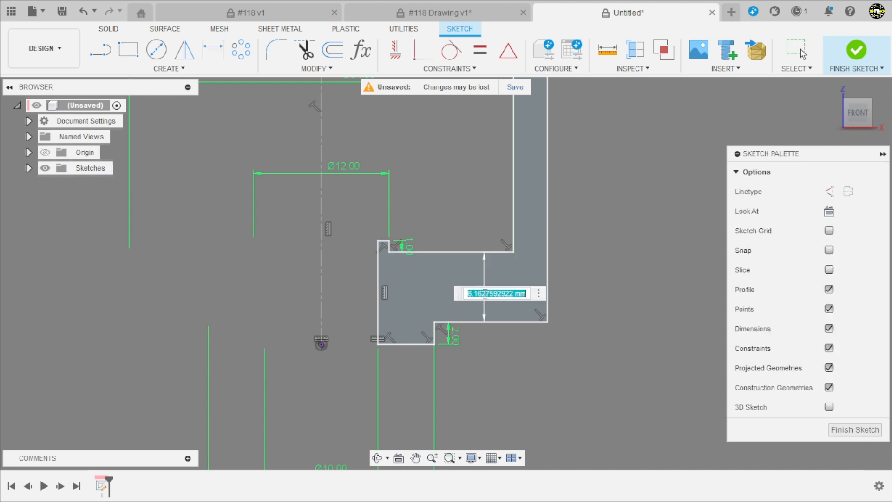
{"action": "type", "text": "3"}
{"action": "key", "text": "Return"}
{"action": "scroll", "coordinate": [471, 347], "scroll_direction": "down", "scroll_amount": 2}
{"action": "scroll", "coordinate": [454, 278], "scroll_direction": "down", "scroll_amount": 2}
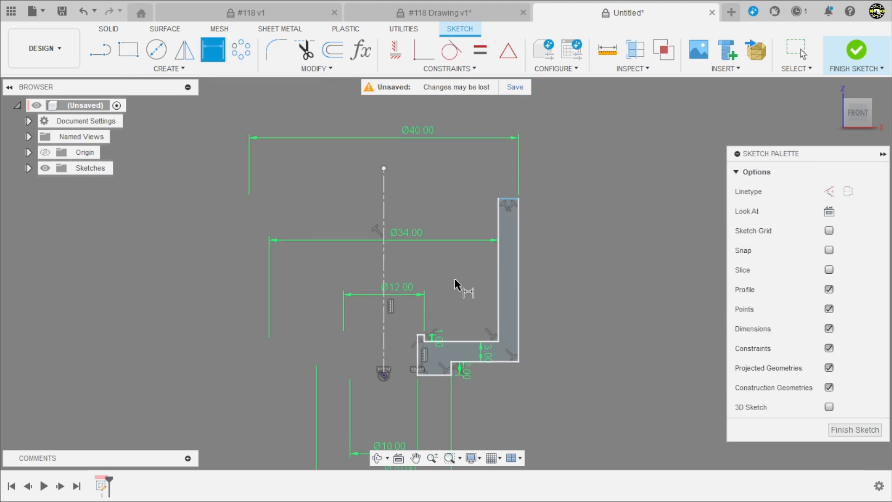
Consult section A-A of the #118 drawing and set the inner vertical wall's height above the profile's floor to 11 mm
{"action": "left_click", "coordinate": [470, 14]}
{"action": "scroll", "coordinate": [471, 278], "scroll_direction": "down", "scroll_amount": 6}
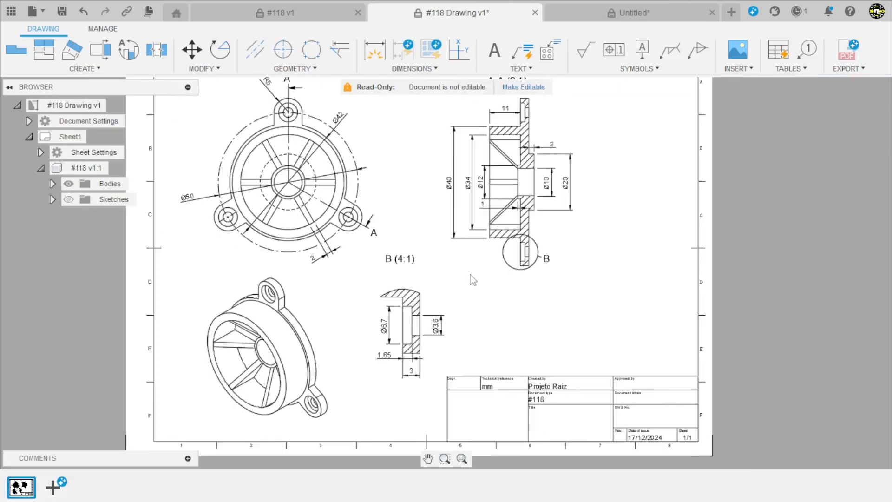
{"action": "scroll", "coordinate": [513, 207], "scroll_direction": "up", "scroll_amount": 5}
{"action": "scroll", "coordinate": [532, 150], "scroll_direction": "up", "scroll_amount": 2}
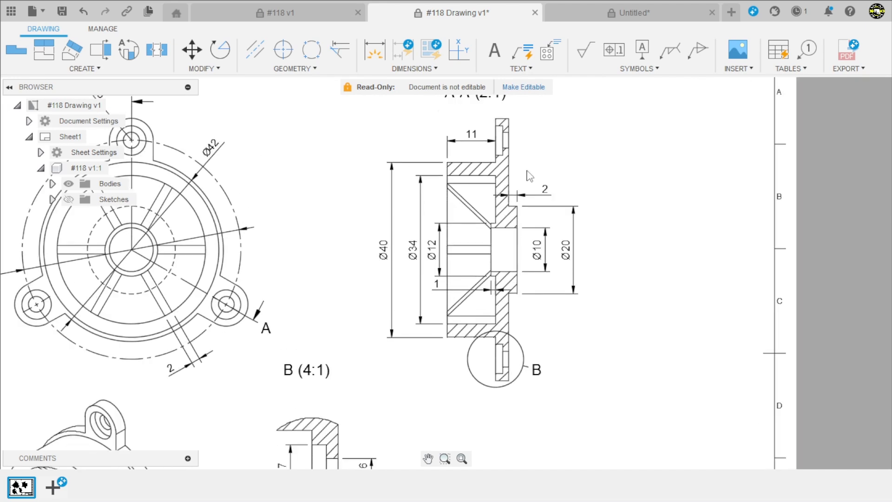
{"action": "left_click", "coordinate": [565, 13]}
{"action": "key", "text": "d"}
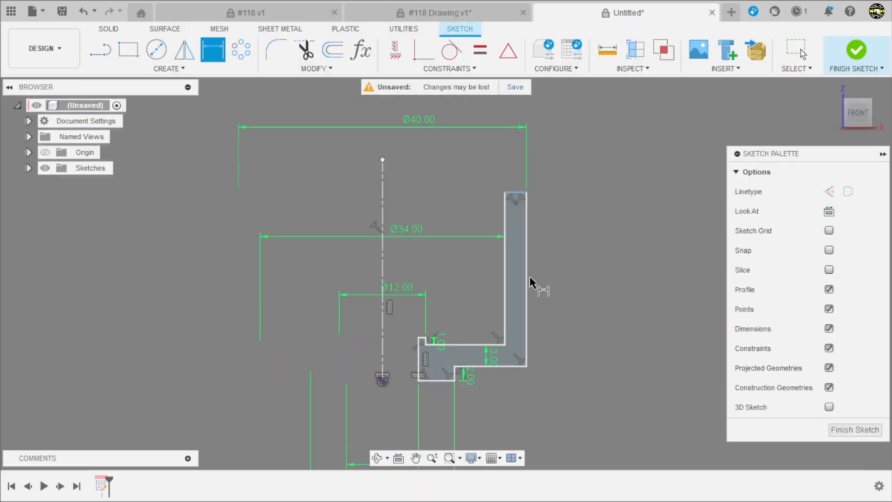
{"action": "scroll", "coordinate": [518, 360], "scroll_direction": "up", "scroll_amount": 3}
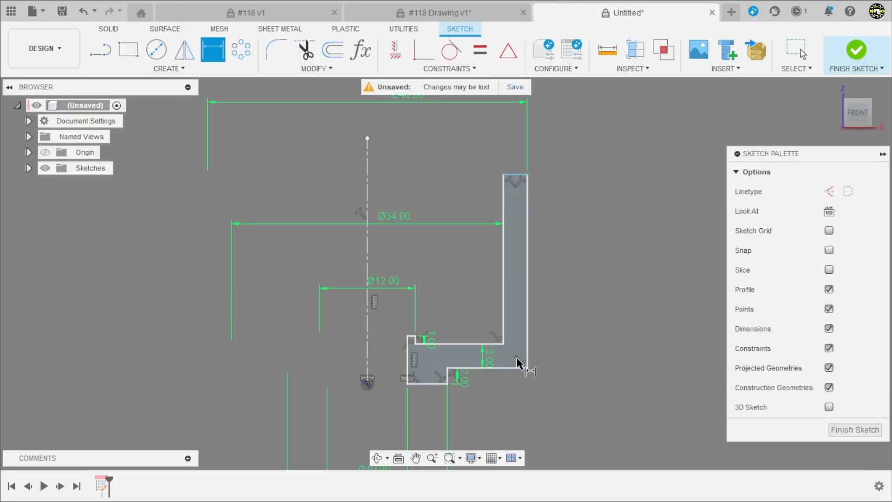
{"action": "left_click", "coordinate": [502, 297]}
{"action": "left_click", "coordinate": [469, 291]}
{"action": "type", "text": "11"}
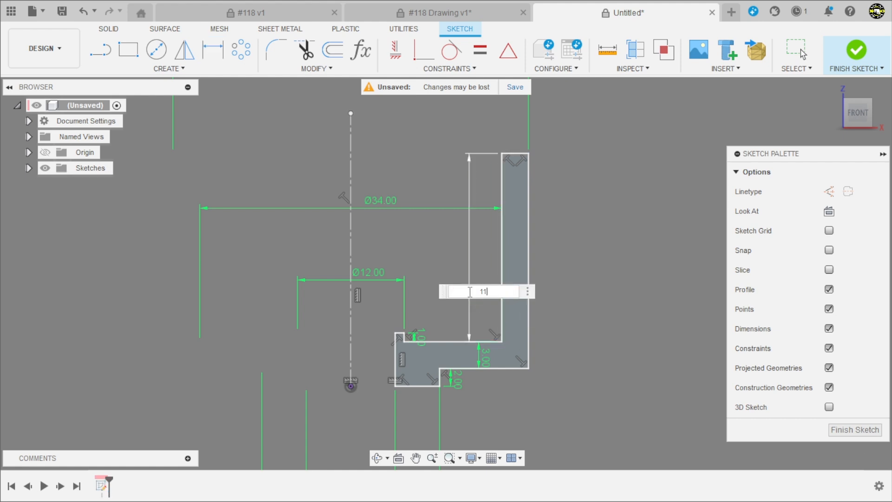
{"action": "key", "text": "Return"}
{"action": "key", "text": "Escape"}
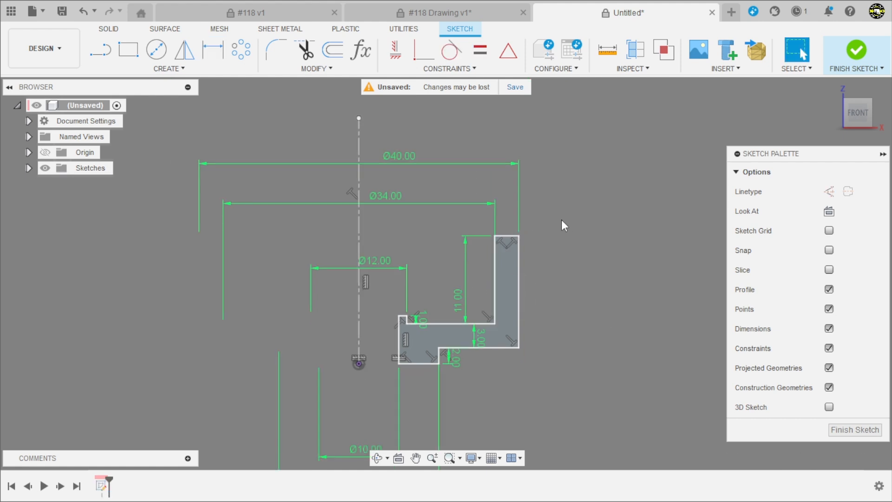
{"action": "scroll", "coordinate": [561, 219], "scroll_direction": "down", "scroll_amount": 2}
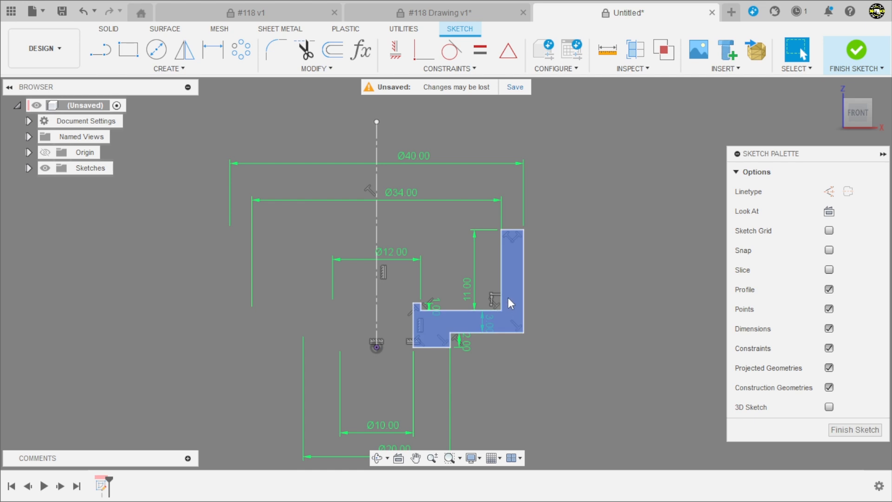
{"action": "left_click", "coordinate": [473, 459]}
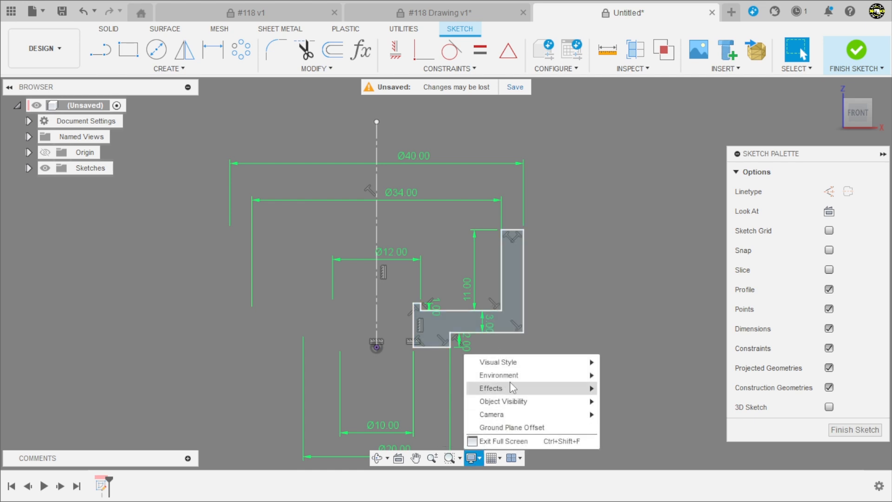
{"action": "mouse_move", "coordinate": [517, 380]}
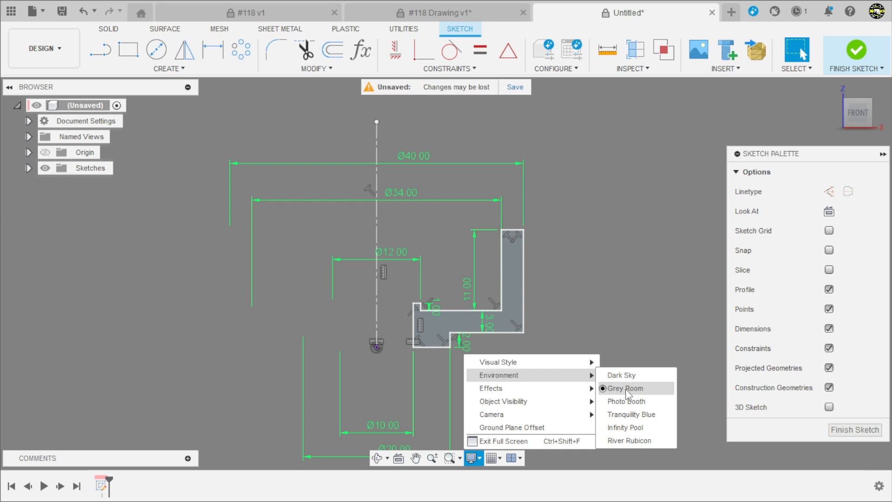
{"action": "left_click", "coordinate": [585, 279]}
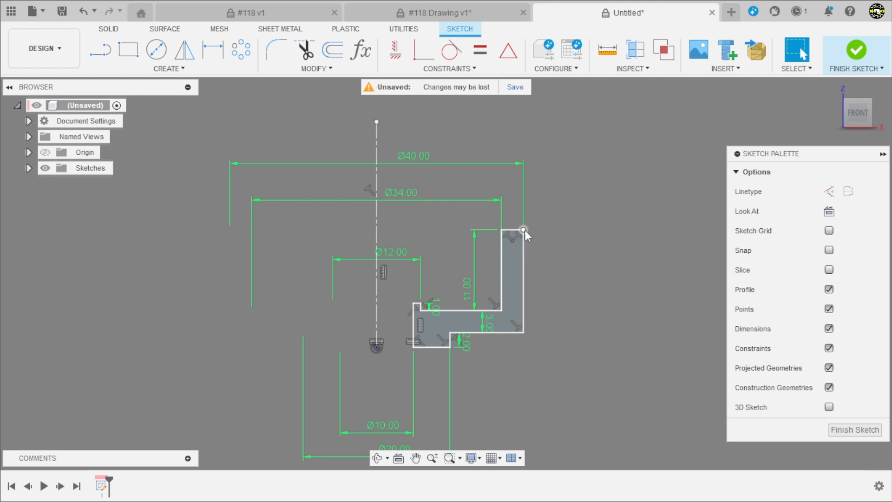
{"action": "left_click", "coordinate": [523, 332]}
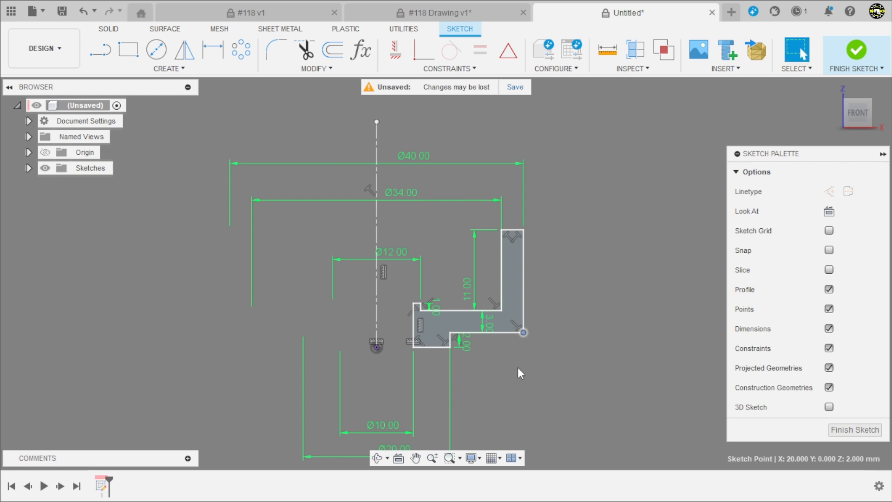
{"action": "left_click", "coordinate": [518, 367]}
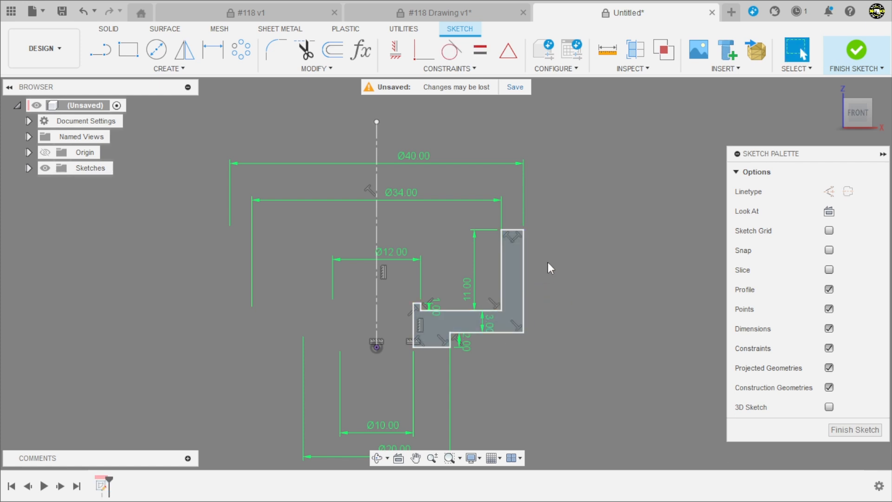
Reposition the 1 mm and 2 mm dimension labels clear of the profile and finish the cross-section sketch
{"action": "scroll", "coordinate": [427, 319], "scroll_direction": "up", "scroll_amount": 5}
{"action": "scroll", "coordinate": [508, 355], "scroll_direction": "down", "scroll_amount": 5}
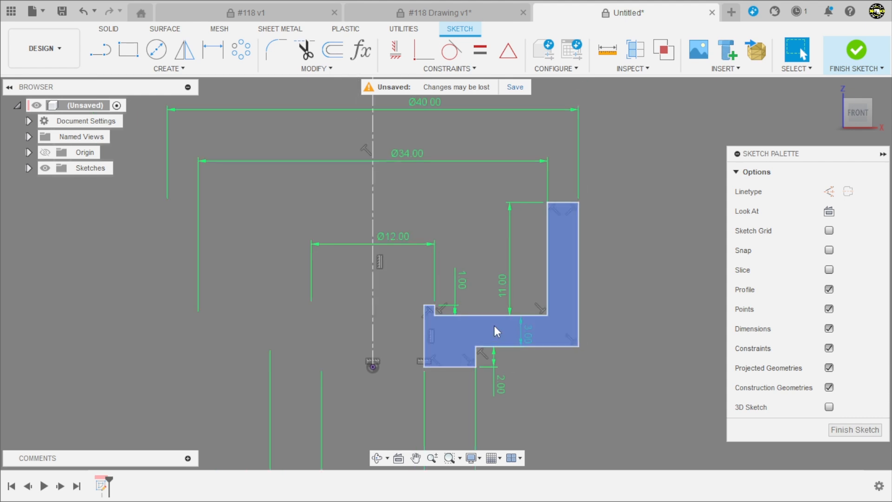
{"action": "scroll", "coordinate": [522, 416], "scroll_direction": "down", "scroll_amount": 3}
{"action": "scroll", "coordinate": [483, 297], "scroll_direction": "up", "scroll_amount": 2}
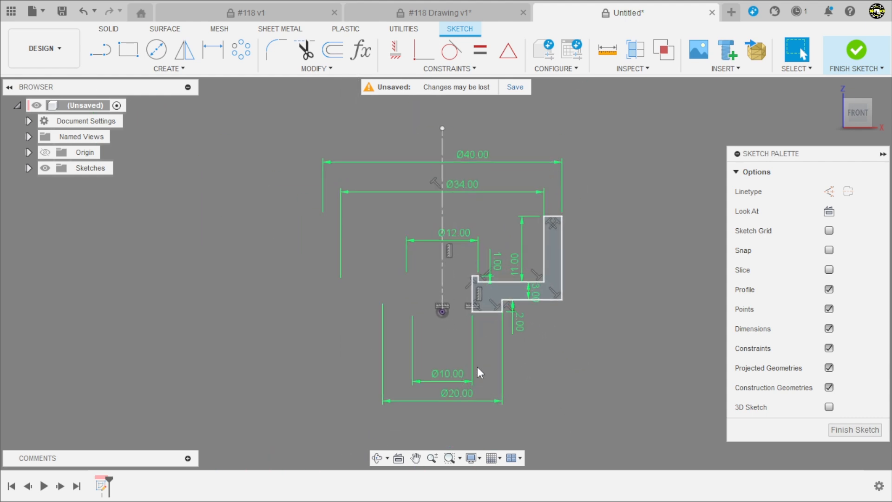
{"action": "left_click", "coordinate": [857, 49]}
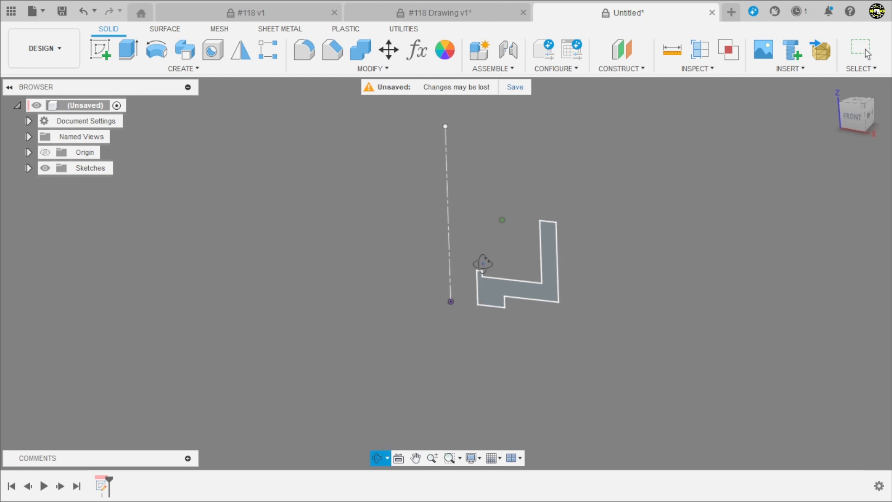
Revolve the cross-section profile about the centerline as a new body with the extent type Full
{"action": "middle_click_drag", "start_coordinate": [474, 277], "coordinate": [448, 208], "text": "shift"}
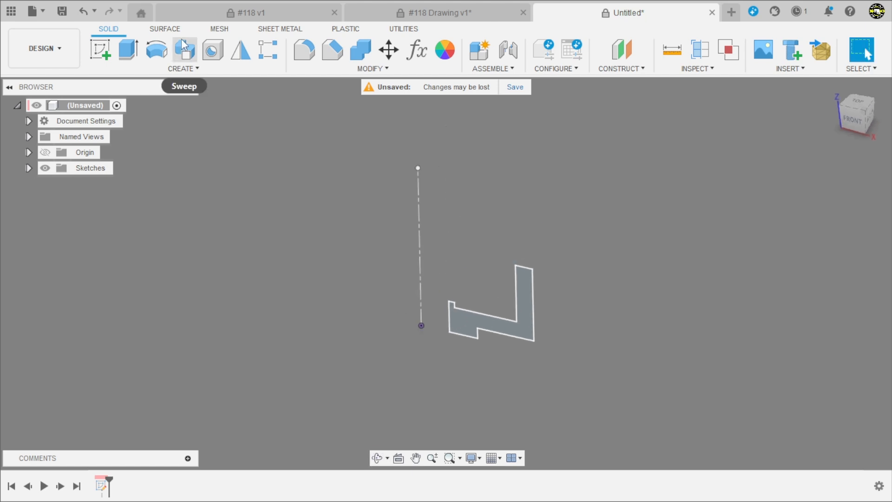
{"action": "left_click", "coordinate": [157, 49]}
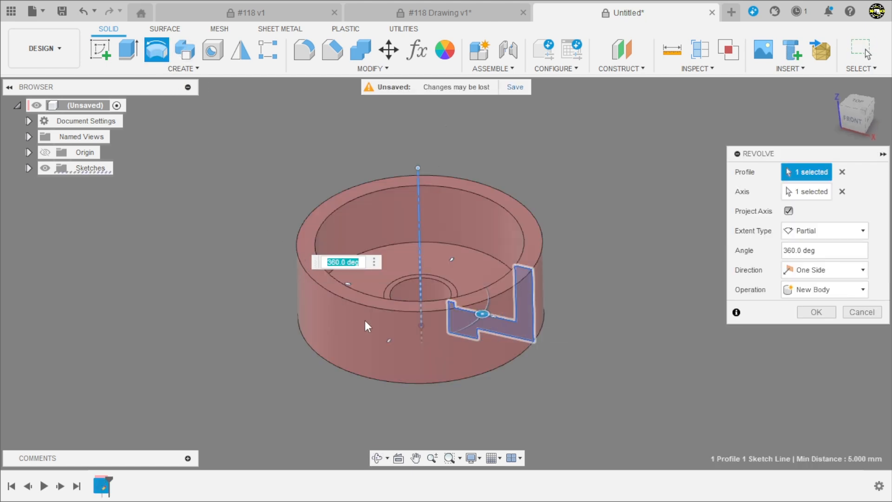
{"action": "middle_click_drag", "start_coordinate": [655, 232], "coordinate": [665, 275], "text": "shift"}
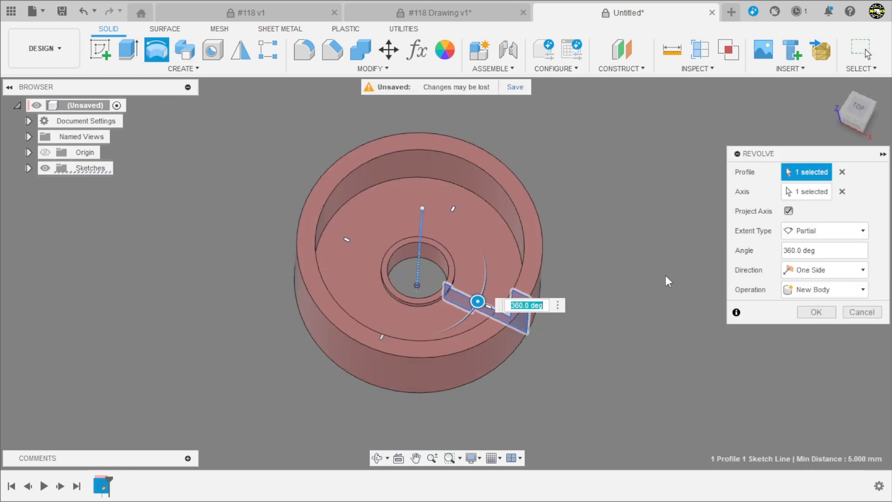
{"action": "left_click", "coordinate": [815, 235]}
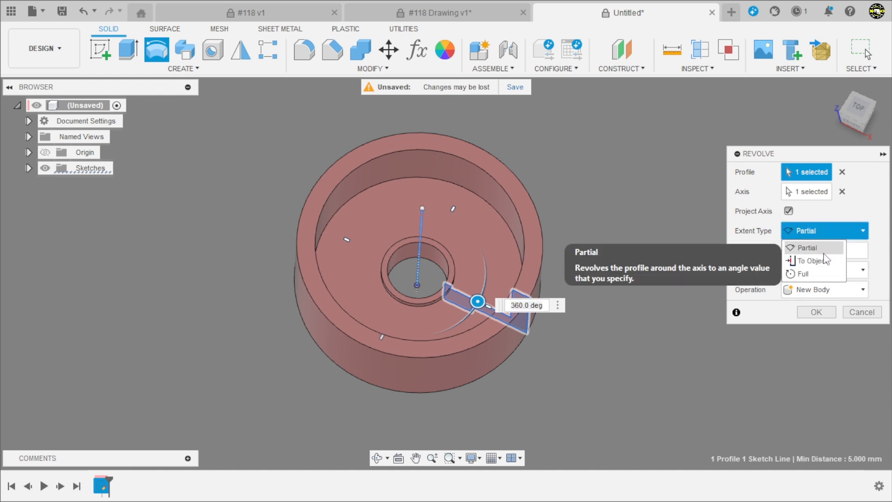
{"action": "left_click", "coordinate": [806, 274]}
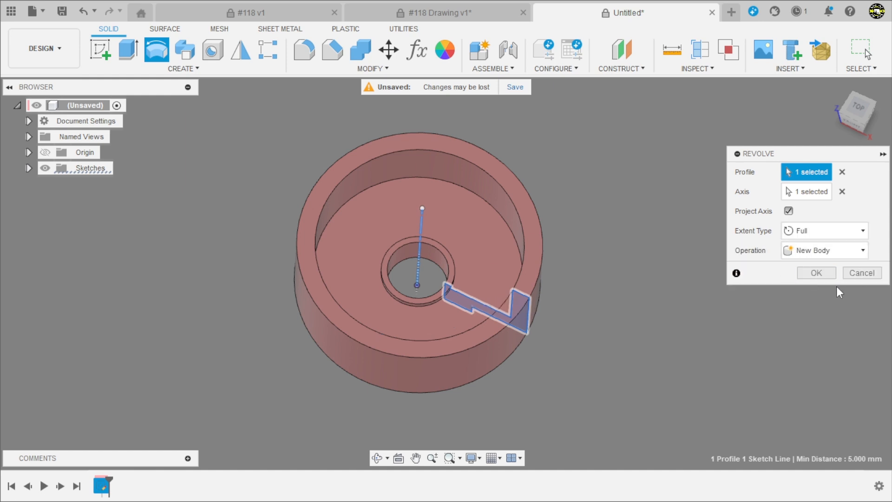
{"action": "left_click", "coordinate": [815, 272]}
{"action": "mouse_move", "coordinate": [587, 362]}
{"action": "middle_mouse_down", "text": "shift"}
{"action": "mouse_move", "coordinate": [557, 315]}
{"action": "mouse_move", "coordinate": [534, 173]}
{"action": "mouse_move", "coordinate": [493, 167]}
{"action": "mouse_move", "coordinate": [555, 245]}
{"action": "mouse_move", "coordinate": [639, 223]}
{"action": "mouse_move", "coordinate": [703, 285]}
{"action": "middle_mouse_up", "text": "shift"}
Examine the front view of the #118 drawing for the lug radius, the lug circle diameter and the outer rim diameter
{"action": "left_click", "coordinate": [423, 13]}
{"action": "scroll", "coordinate": [488, 121], "scroll_direction": "down", "scroll_amount": 4}
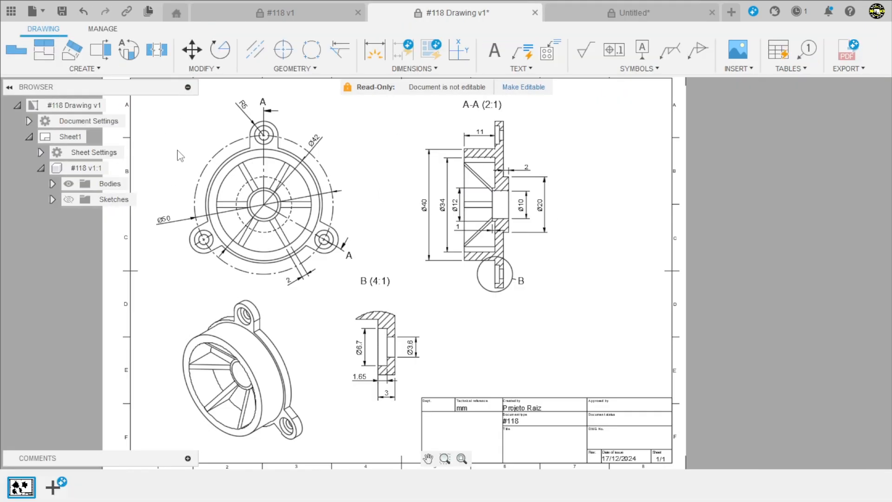
{"action": "scroll", "coordinate": [179, 148], "scroll_direction": "up", "scroll_amount": 1}
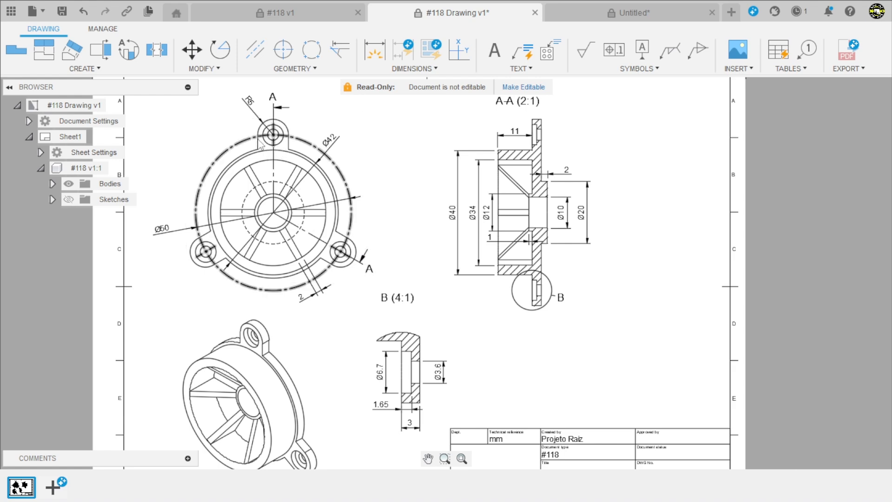
{"action": "scroll", "coordinate": [261, 93], "scroll_direction": "up", "scroll_amount": 3}
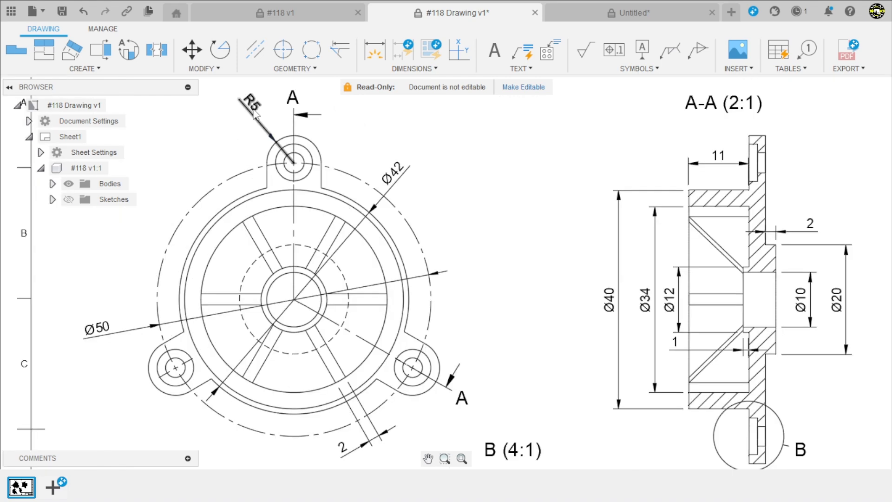
{"action": "scroll", "coordinate": [390, 214], "scroll_direction": "down", "scroll_amount": 3}
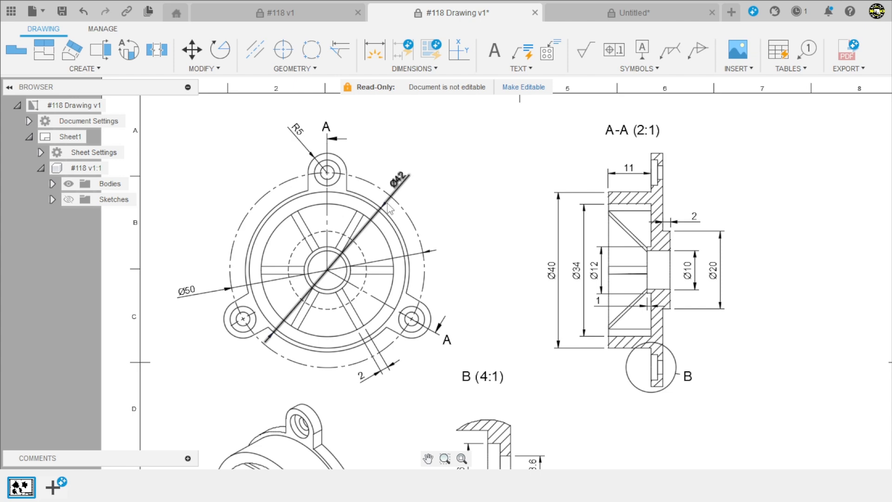
{"action": "scroll", "coordinate": [387, 204], "scroll_direction": "up", "scroll_amount": 2}
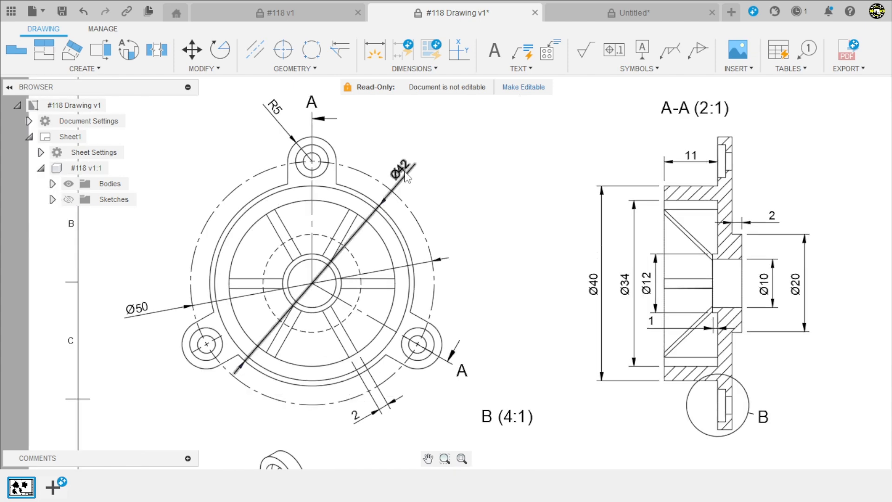
{"action": "scroll", "coordinate": [406, 176], "scroll_direction": "down", "scroll_amount": 2}
{"action": "scroll", "coordinate": [312, 146], "scroll_direction": "up", "scroll_amount": 2}
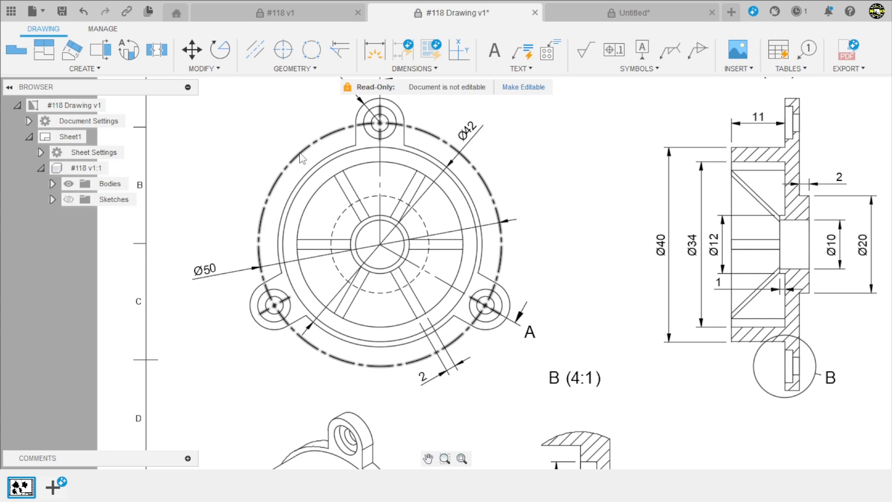
Start a new sketch on the outer ring face of the body's underside, around the raised central step
{"action": "left_click", "coordinate": [568, 20]}
{"action": "middle_click_drag", "start_coordinate": [345, 235], "coordinate": [504, 302], "text": "shift"}
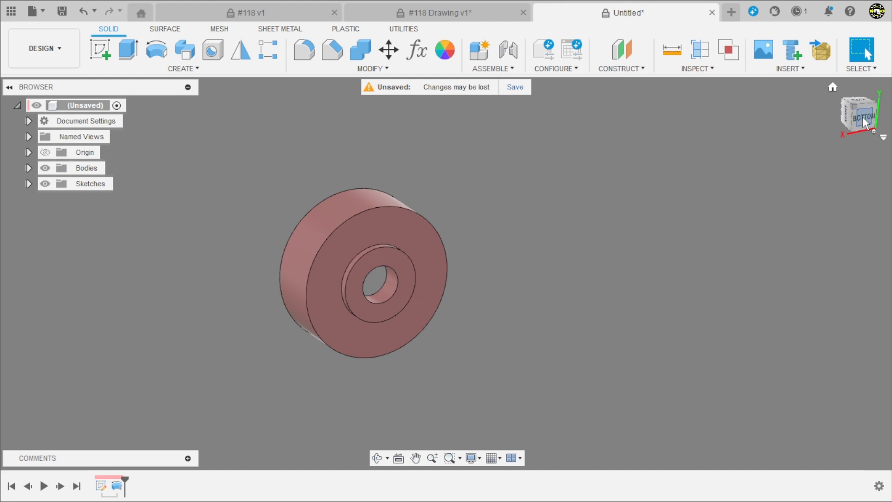
{"action": "left_click", "coordinate": [100, 48]}
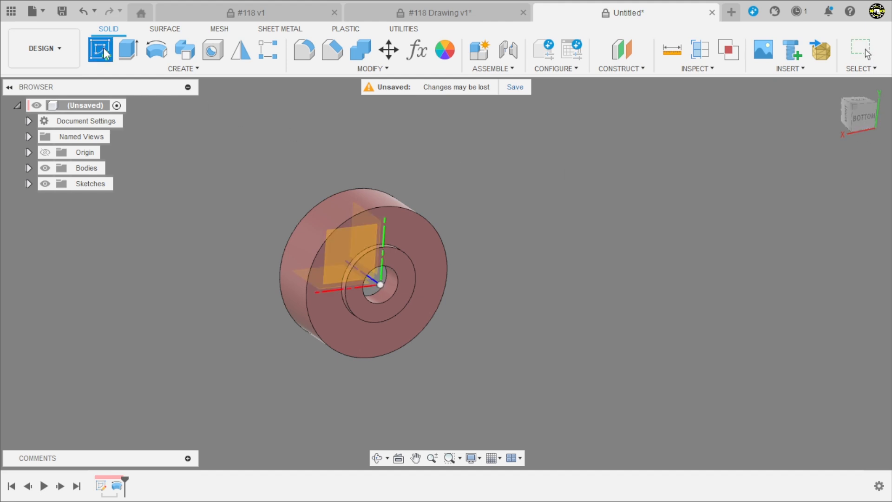
{"action": "left_click", "coordinate": [416, 243]}
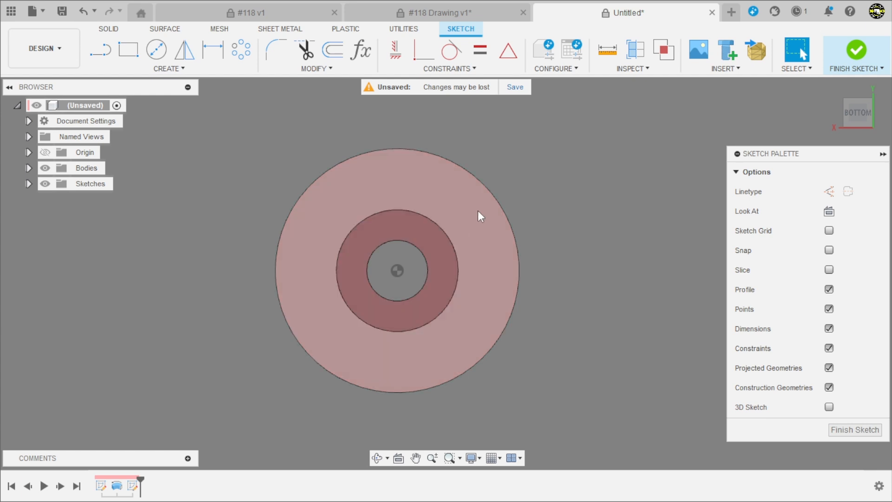
Sketch a 10 mm diameter circle just outside the body's rim on the positive Y side for the first lug
{"action": "key", "text": "c"}
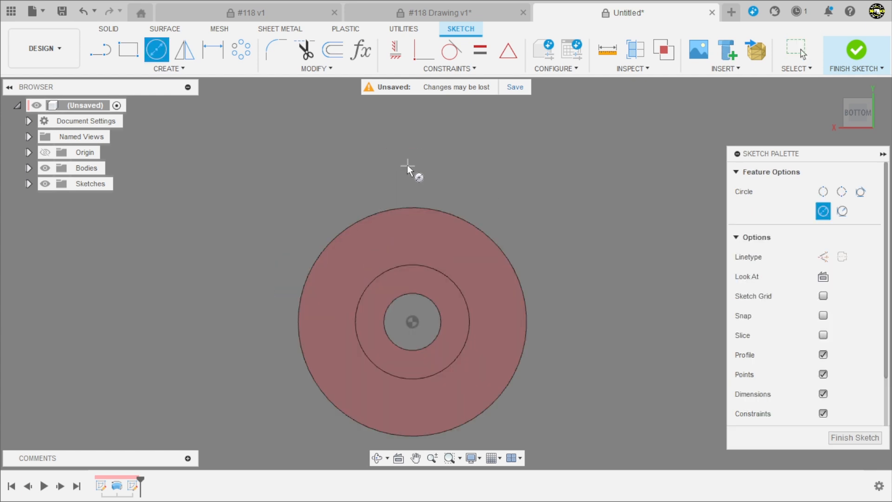
{"action": "left_click", "coordinate": [403, 177]}
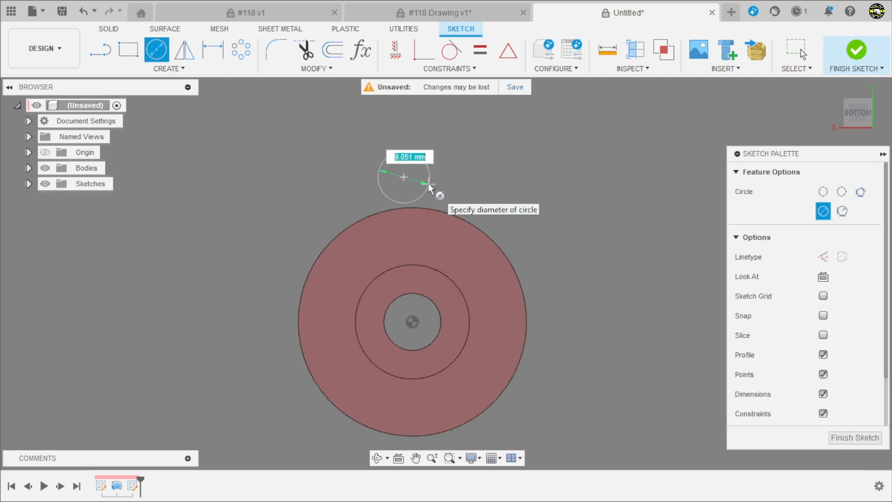
{"action": "type", "text": "10"}
{"action": "key", "text": "Return"}
{"action": "key", "text": "Escape"}
{"action": "scroll", "coordinate": [400, 154], "scroll_direction": "down", "scroll_amount": 2}
{"action": "scroll", "coordinate": [409, 154], "scroll_direction": "up", "scroll_amount": 1}
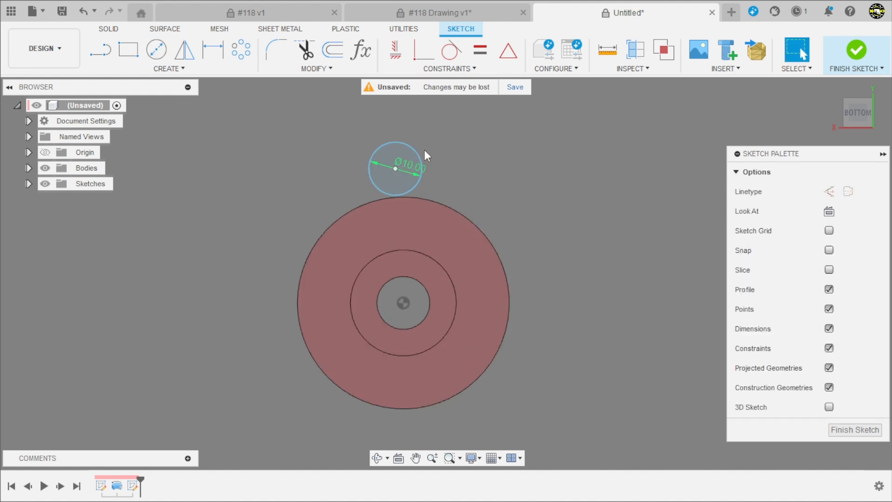
Align the lug circle's center vertically with the sketch origin using a Horizontal/Vertical constraint
{"action": "left_click", "coordinate": [393, 51]}
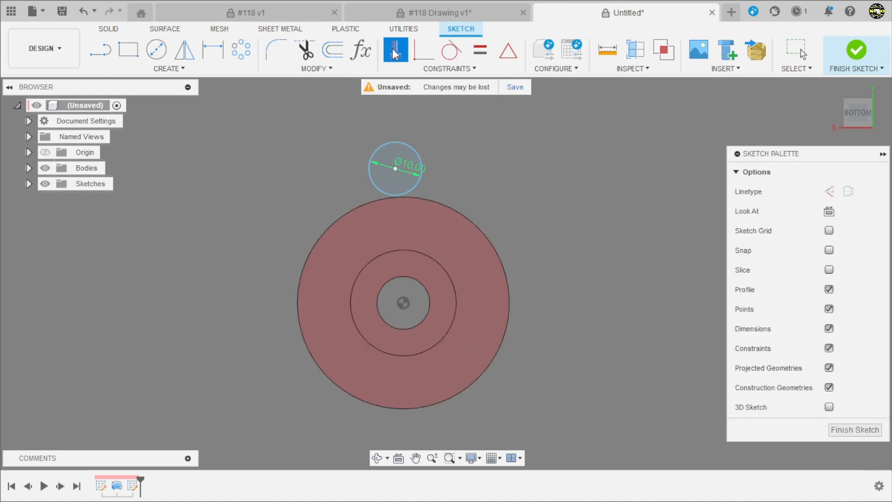
{"action": "left_click", "coordinate": [395, 170]}
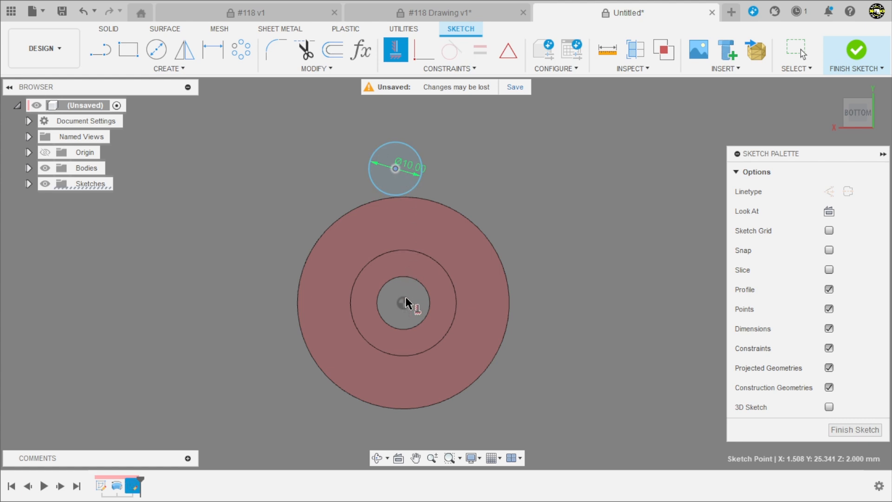
{"action": "left_click", "coordinate": [403, 303]}
{"action": "scroll", "coordinate": [483, 233], "scroll_direction": "up", "scroll_amount": 1}
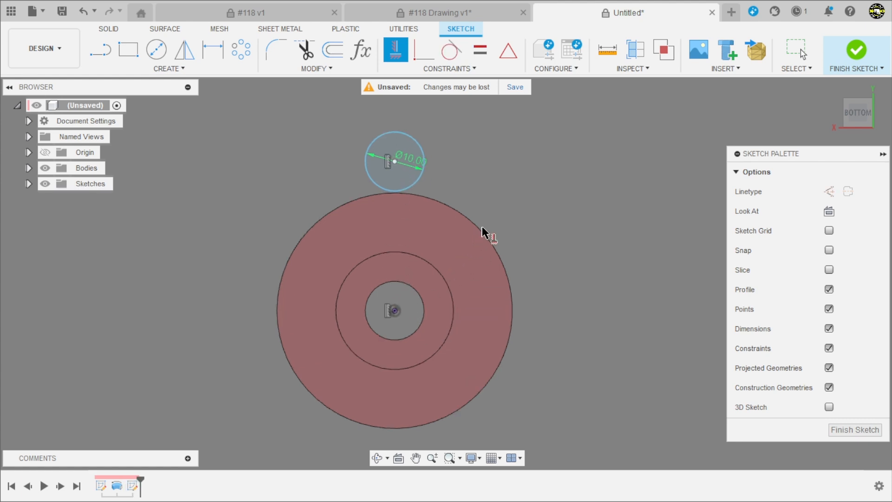
Sketch a 50 mm diameter circle centered on the sketch origin, around the outside of the body's rim
{"action": "left_click", "coordinate": [156, 48]}
{"action": "left_click", "coordinate": [394, 311]}
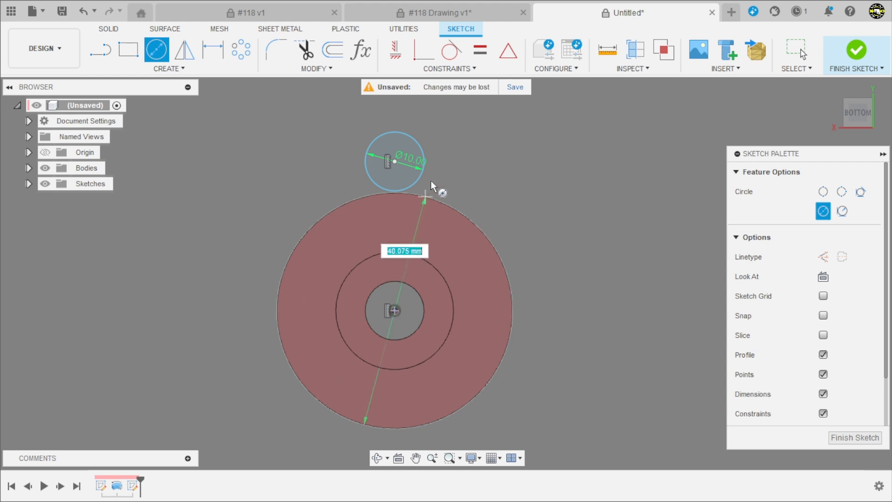
{"action": "type", "text": "50"}
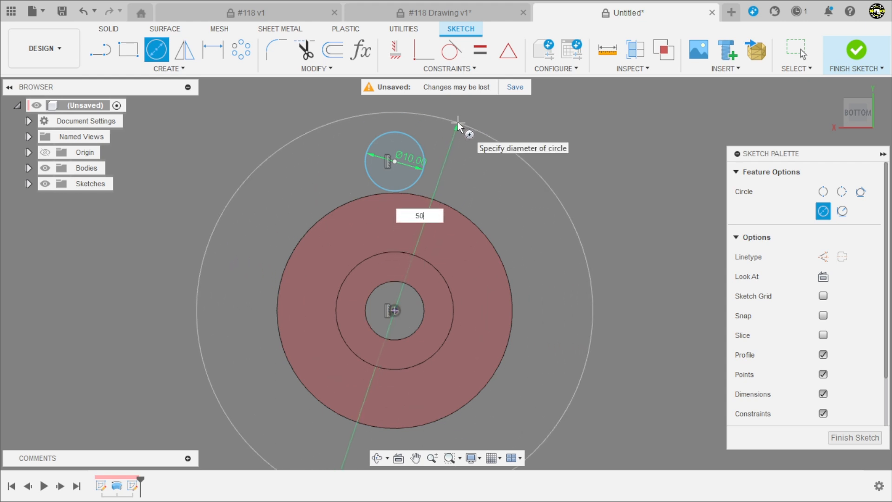
{"action": "key", "text": "Return"}
{"action": "key", "text": "Escape"}
Convert the 50 mm circle to construction geometry
{"action": "scroll", "coordinate": [458, 182], "scroll_direction": "up", "scroll_amount": 1}
{"action": "left_click", "coordinate": [458, 182]}
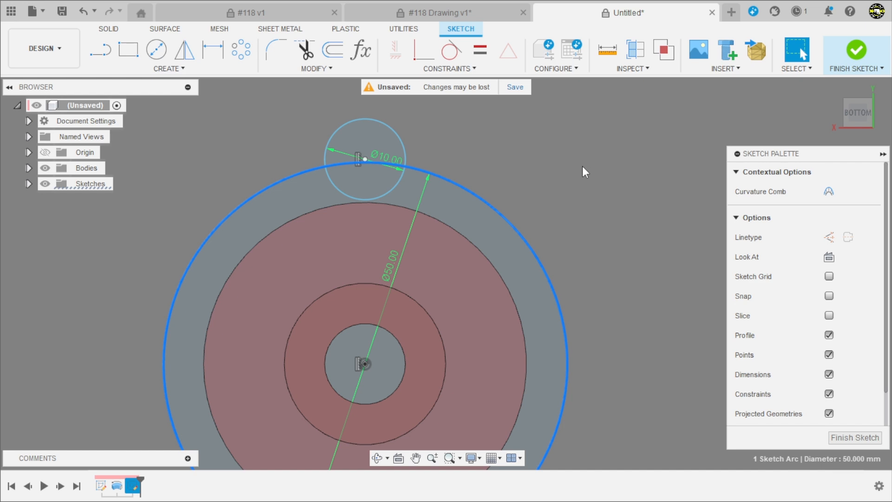
{"action": "key", "text": "x"}
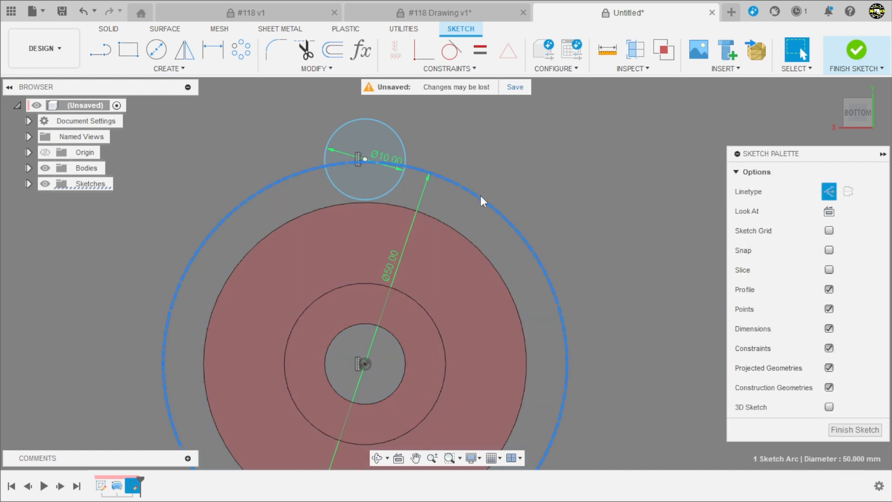
{"action": "key", "text": "x"}
{"action": "left_click", "coordinate": [828, 191]}
{"action": "left_click", "coordinate": [606, 156]}
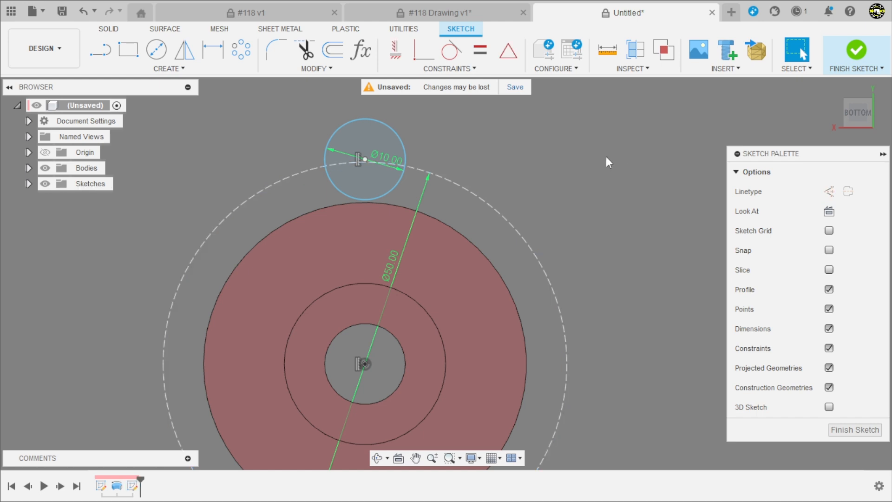
Place the lug circle's center on the 50 mm construction circle with a Coincident constraint
{"action": "scroll", "coordinate": [486, 139], "scroll_direction": "down", "scroll_amount": 3}
{"action": "scroll", "coordinate": [479, 153], "scroll_direction": "up", "scroll_amount": 2}
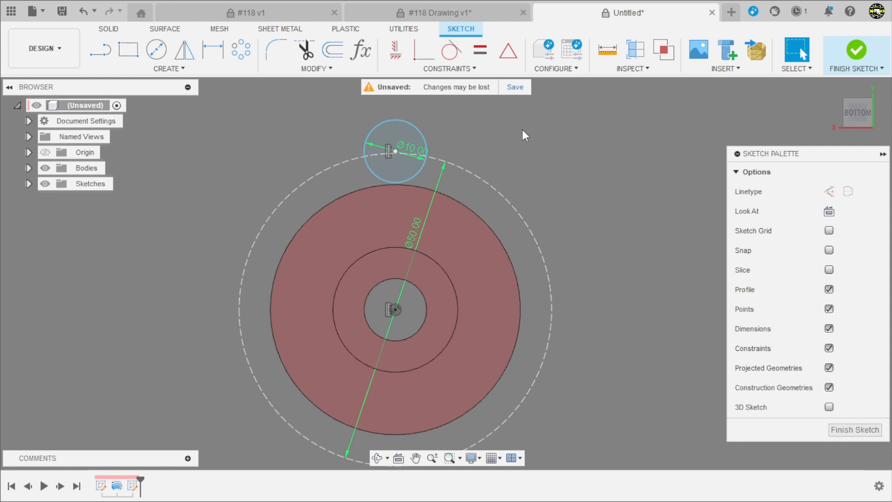
{"action": "scroll", "coordinate": [489, 144], "scroll_direction": "up", "scroll_amount": 3}
{"action": "left_click", "coordinate": [421, 58]}
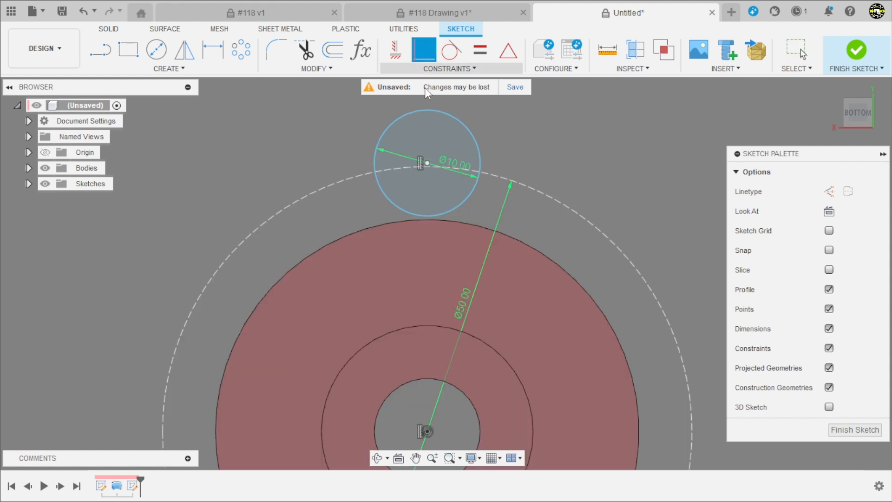
{"action": "left_click", "coordinate": [354, 182]}
{"action": "scroll", "coordinate": [319, 152], "scroll_direction": "down", "scroll_amount": 3}
{"action": "scroll", "coordinate": [351, 143], "scroll_direction": "up", "scroll_amount": 4}
{"action": "scroll", "coordinate": [441, 161], "scroll_direction": "down", "scroll_amount": 6}
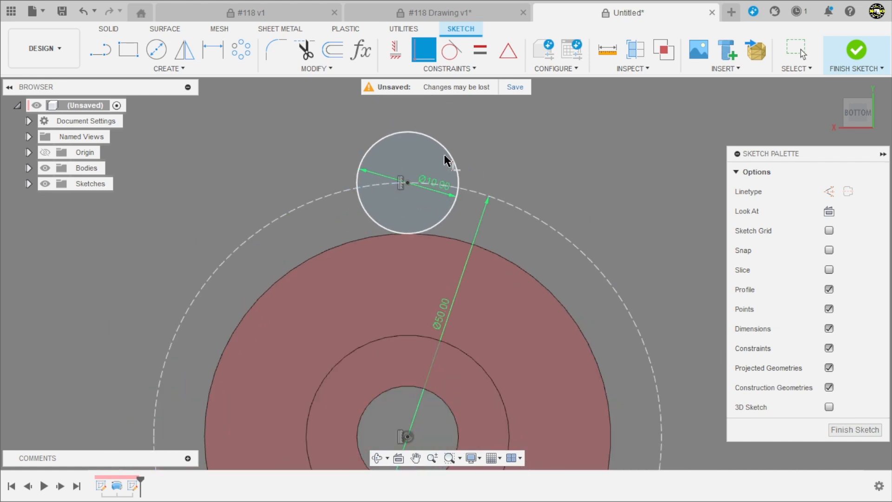
{"action": "scroll", "coordinate": [474, 204], "scroll_direction": "up", "scroll_amount": 3}
Sketch a 42 mm diameter circle centered on the sketch origin for the outer rim
{"action": "key", "text": "c"}
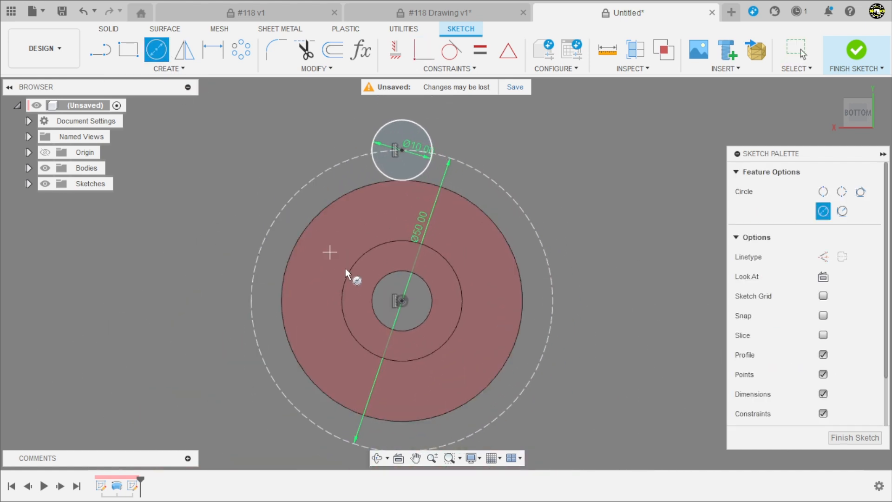
{"action": "left_click", "coordinate": [402, 300]}
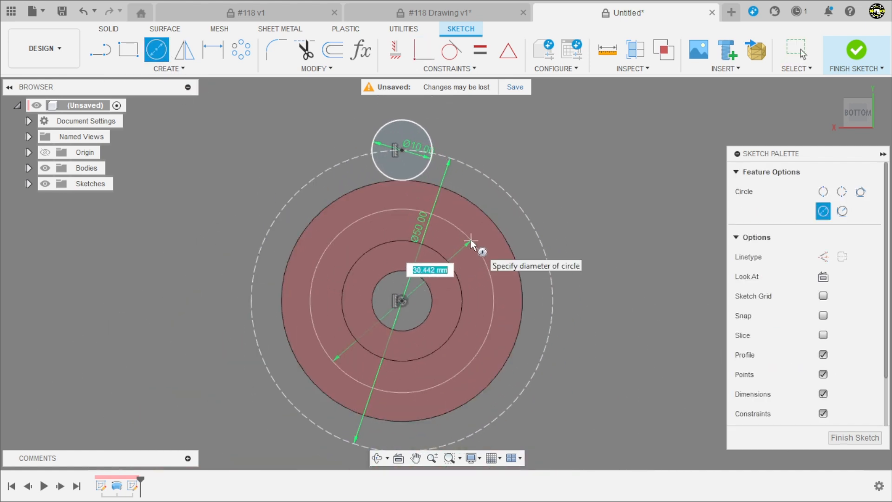
{"action": "type", "text": "42"}
{"action": "key", "text": "Return"}
Draw a vertical line about 8 mm long, tangent to the lug circle's left side and ending inside the 42 mm circle
{"action": "key", "text": "l"}
{"action": "scroll", "coordinate": [341, 198], "scroll_direction": "up", "scroll_amount": 3}
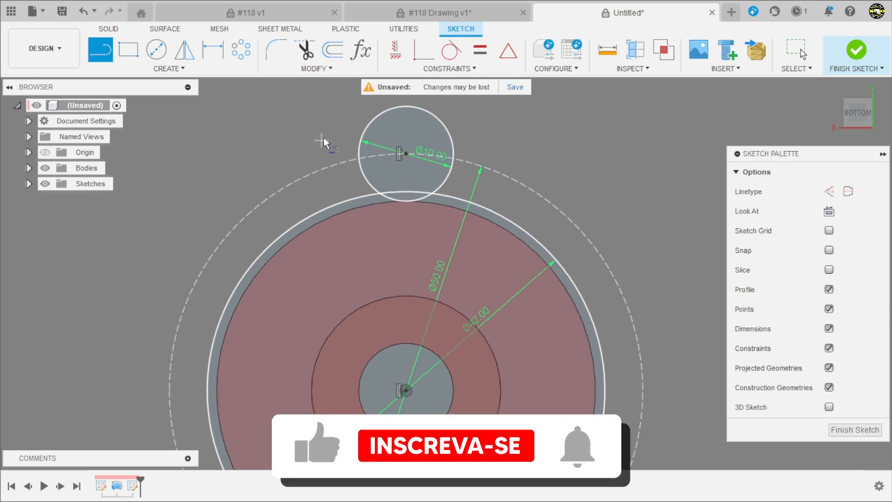
{"action": "scroll", "coordinate": [367, 228], "scroll_direction": "down", "scroll_amount": 2}
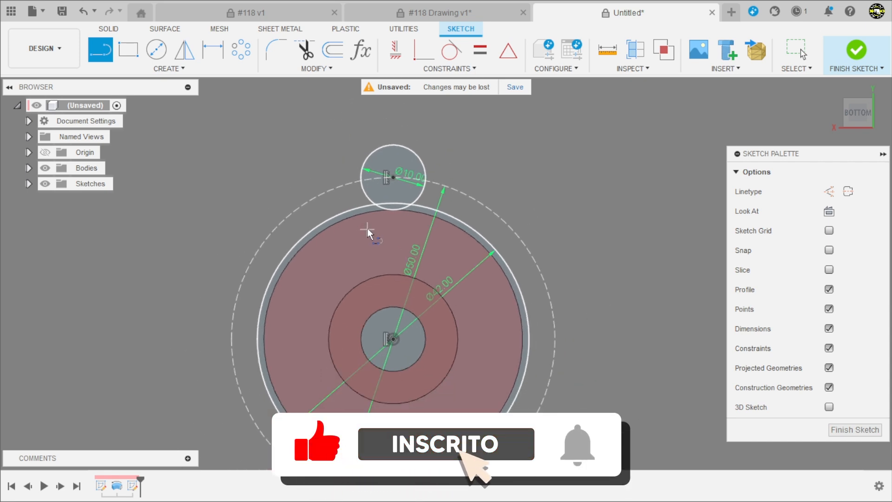
{"action": "scroll", "coordinate": [321, 116], "scroll_direction": "up", "scroll_amount": 1}
{"action": "scroll", "coordinate": [321, 116], "scroll_direction": "up", "scroll_amount": 1}
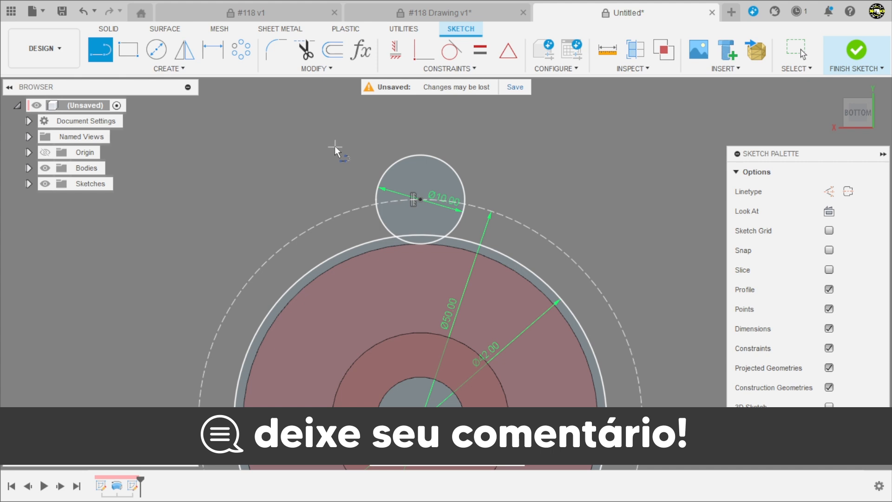
{"action": "scroll", "coordinate": [365, 116], "scroll_direction": "down", "scroll_amount": 2}
{"action": "scroll", "coordinate": [346, 176], "scroll_direction": "up", "scroll_amount": 3}
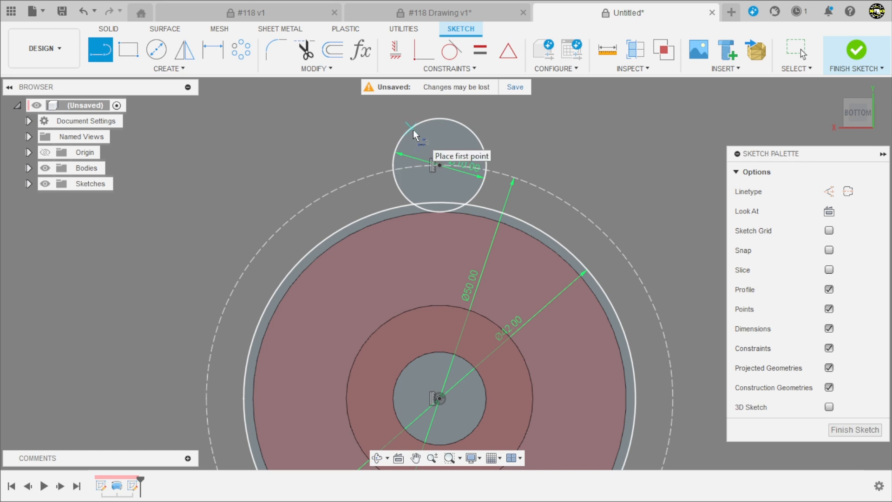
{"action": "left_click_drag", "start_coordinate": [413, 129], "coordinate": [388, 157]}
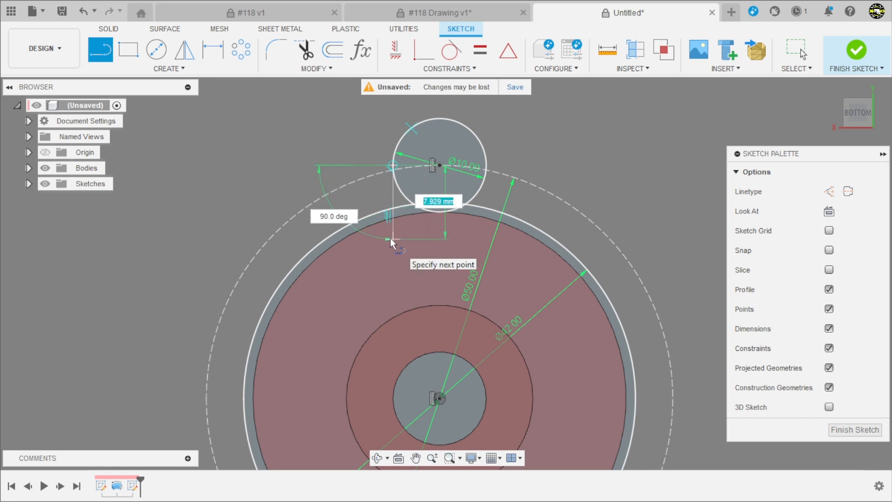
{"action": "left_click", "coordinate": [390, 238]}
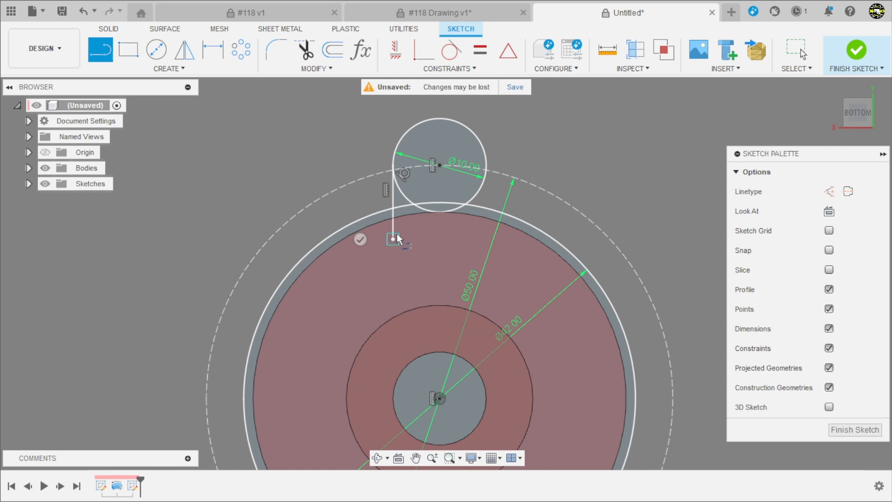
{"action": "key", "text": "Escape"}
Draw a matching vertical line tangent to the lug circle's right side, ending level with the first line
{"action": "left_click", "coordinate": [463, 125]}
{"action": "left_click", "coordinate": [486, 164]}
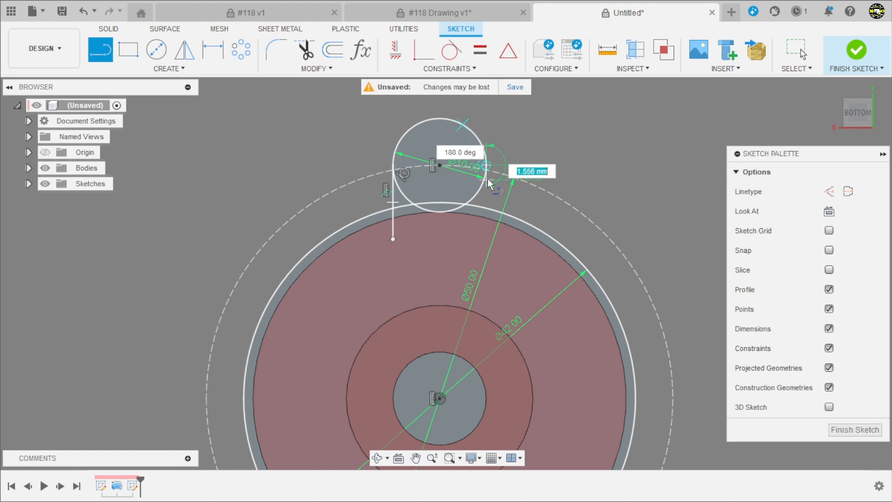
{"action": "left_click", "coordinate": [486, 239]}
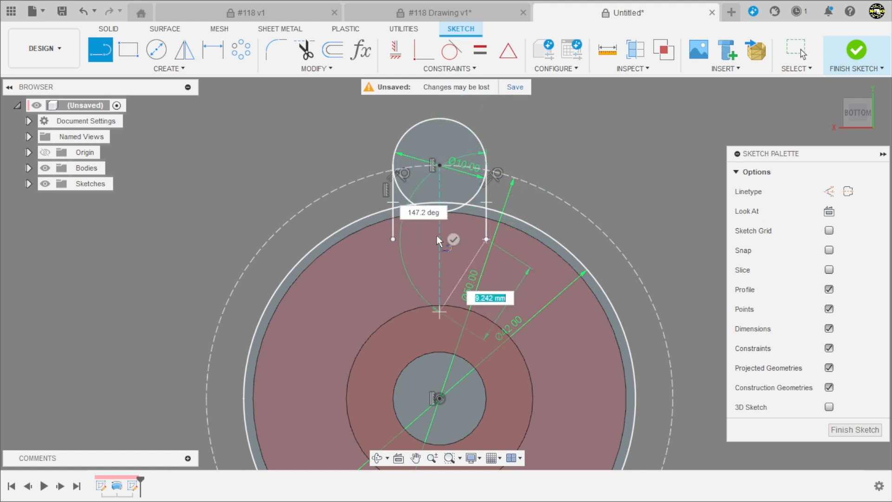
{"action": "scroll", "coordinate": [506, 141], "scroll_direction": "up", "scroll_amount": 3}
{"action": "key", "text": "Escape"}
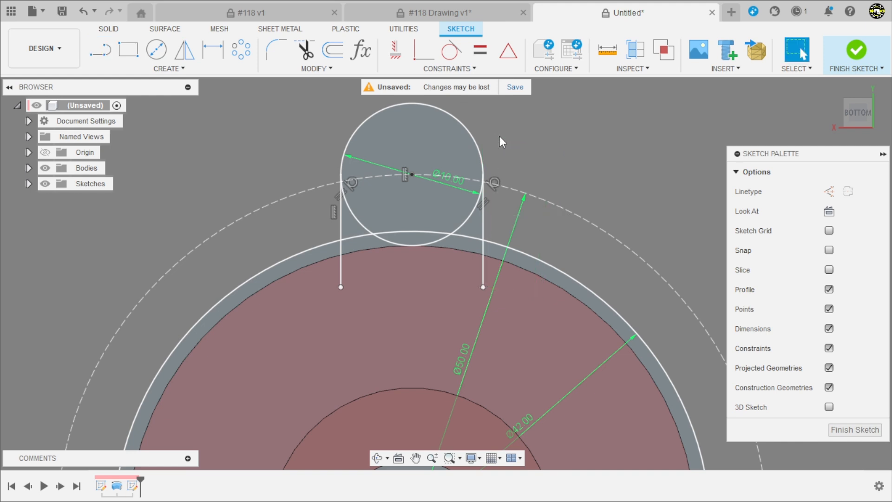
{"action": "scroll", "coordinate": [496, 130], "scroll_direction": "up", "scroll_amount": 2}
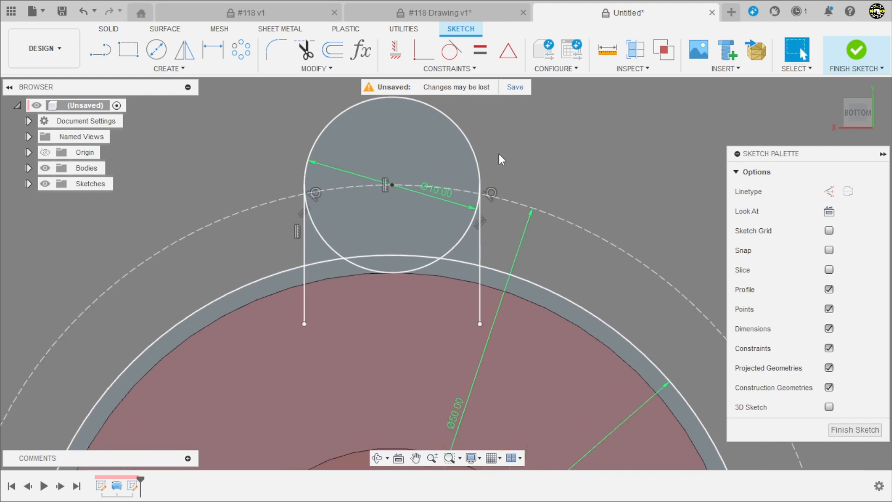
{"action": "left_click", "coordinate": [492, 191]}
{"action": "left_click", "coordinate": [262, 154]}
Trim the ends of both tangent lines that extend inside the 42 mm circle
{"action": "scroll", "coordinate": [262, 168], "scroll_direction": "down", "scroll_amount": 3}
{"action": "scroll", "coordinate": [312, 189], "scroll_direction": "up", "scroll_amount": 2}
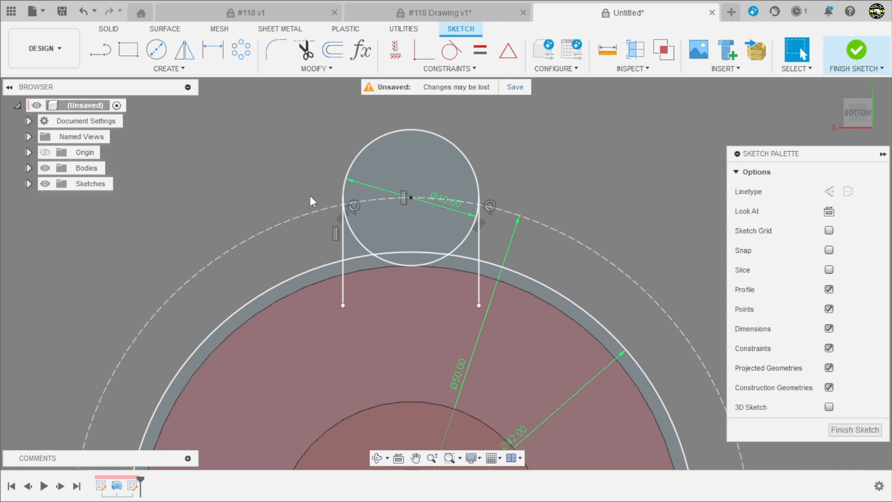
{"action": "left_click", "coordinate": [304, 52]}
{"action": "scroll", "coordinate": [362, 281], "scroll_direction": "up", "scroll_amount": 2}
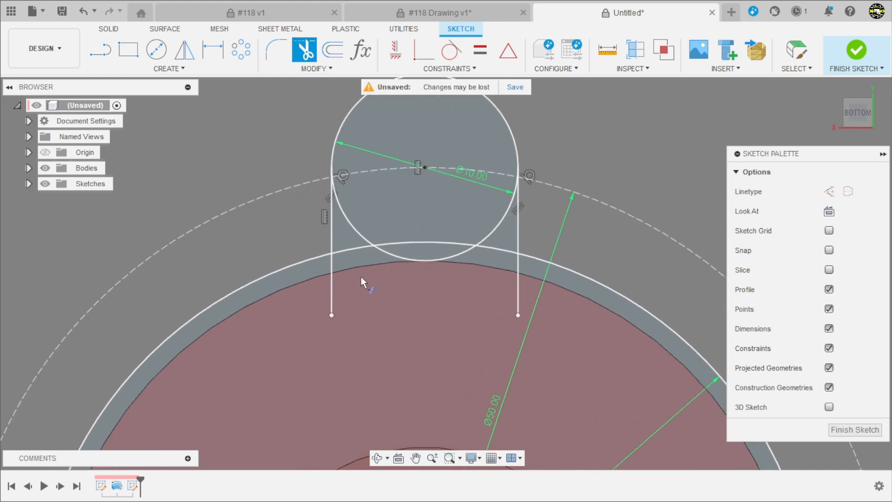
{"action": "left_click", "coordinate": [332, 283]}
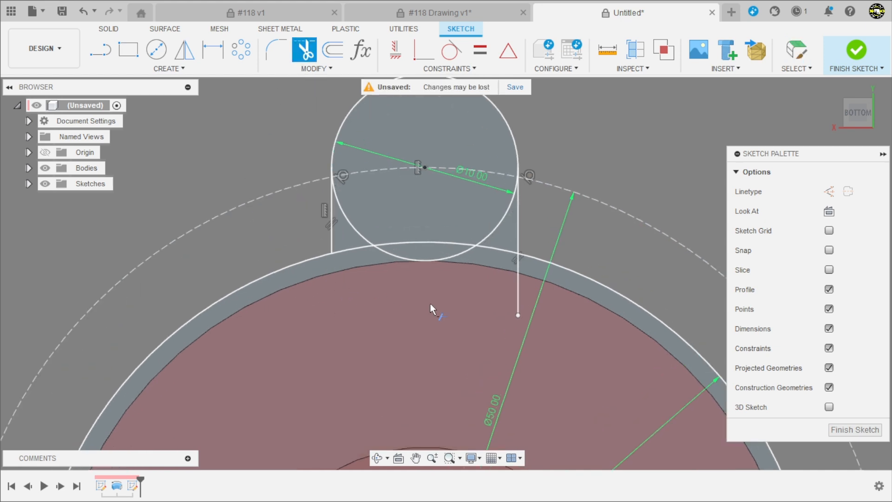
{"action": "left_click", "coordinate": [517, 289]}
Trim away the lug circle's inner half between the two tangent lines, keeping only the outer arc
{"action": "scroll", "coordinate": [503, 281], "scroll_direction": "up", "scroll_amount": 2}
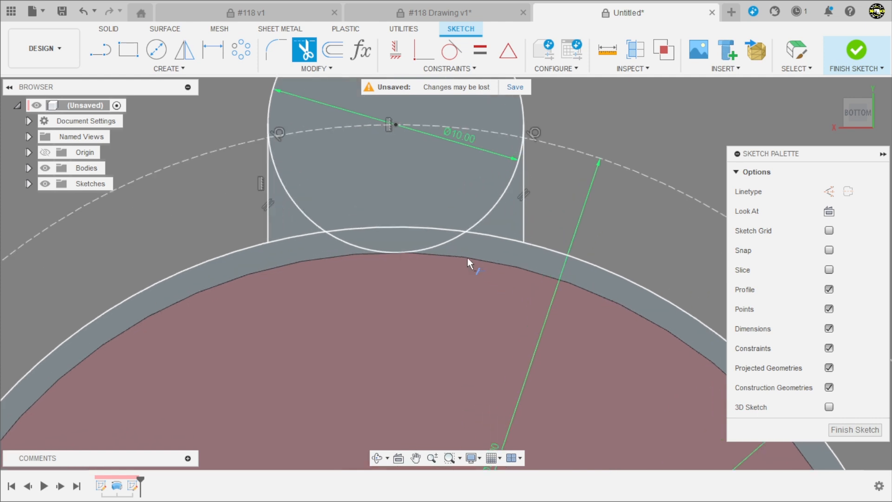
{"action": "left_click", "coordinate": [445, 244]}
{"action": "left_click", "coordinate": [490, 202]}
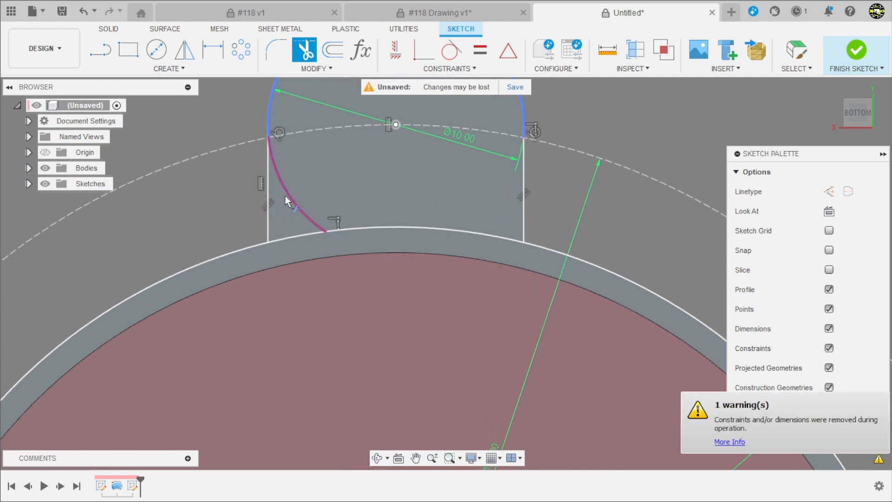
{"action": "left_click", "coordinate": [289, 195]}
{"action": "scroll", "coordinate": [418, 297], "scroll_direction": "down", "scroll_amount": 5}
Circular-pattern the lug's arc and two side lines around the sketch origin with full distribution and a quantity of 3
{"action": "left_click", "coordinate": [248, 55]}
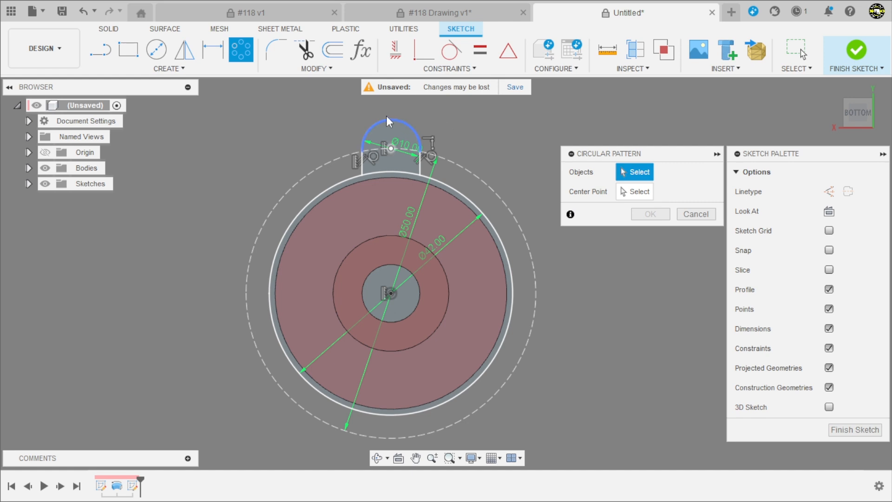
{"action": "left_click", "coordinate": [369, 124]}
{"action": "scroll", "coordinate": [365, 175], "scroll_direction": "up", "scroll_amount": 3}
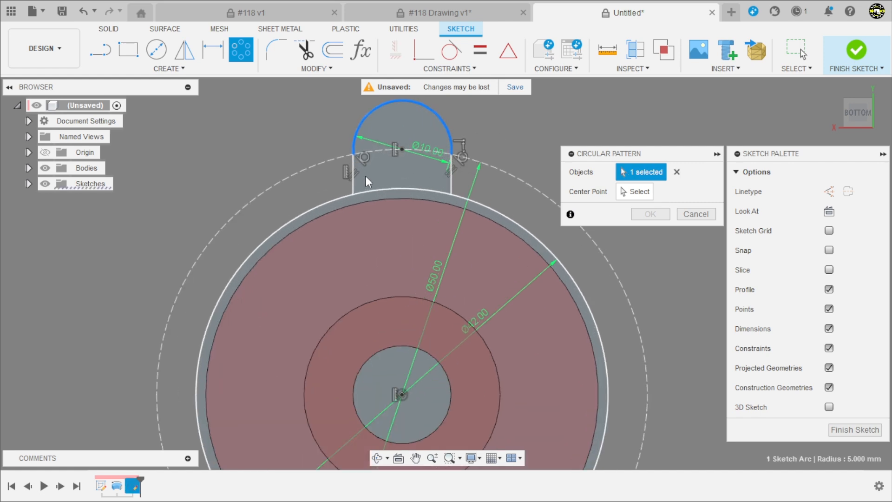
{"action": "left_click", "coordinate": [353, 172]}
{"action": "left_click", "coordinate": [450, 171]}
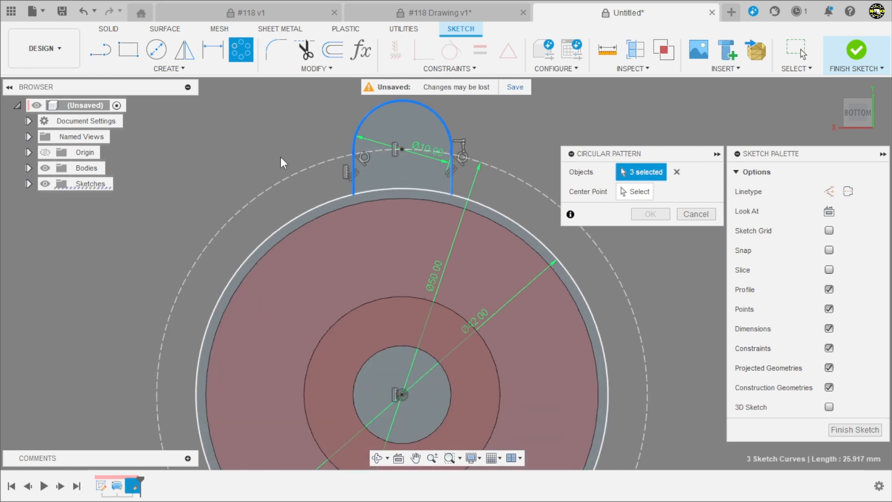
{"action": "scroll", "coordinate": [349, 156], "scroll_direction": "down", "scroll_amount": 4}
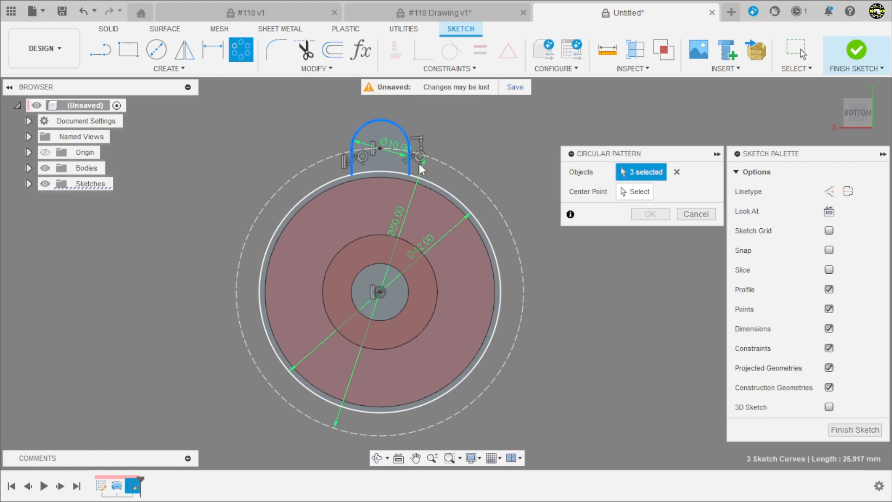
{"action": "left_click", "coordinate": [634, 192]}
{"action": "left_click", "coordinate": [380, 292]}
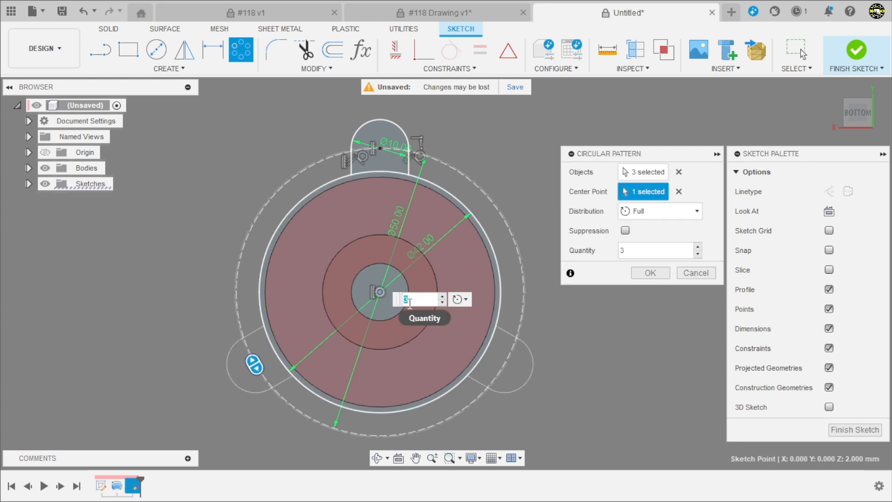
{"action": "left_click", "coordinate": [649, 272]}
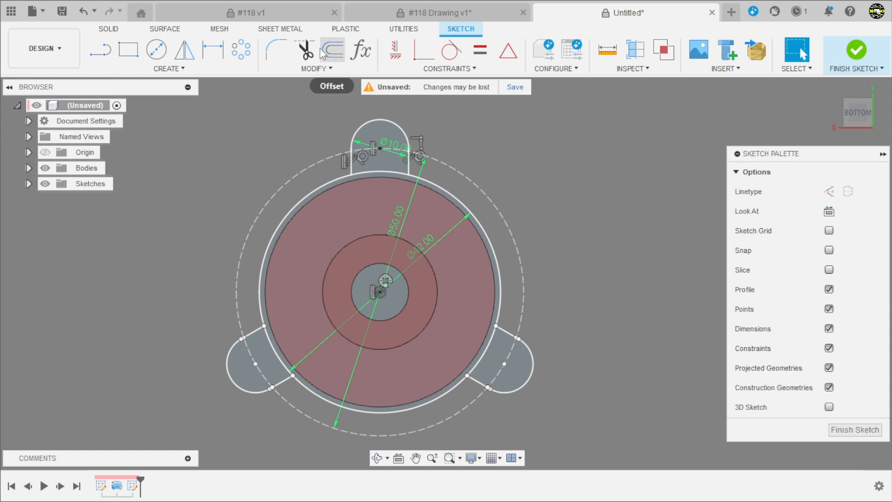
Trim the 42 mm circle's arc segments that cross the three lugs, leaving one continuous rim and lug outline
{"action": "left_click", "coordinate": [306, 50]}
{"action": "scroll", "coordinate": [370, 201], "scroll_direction": "up", "scroll_amount": 3}
{"action": "left_click", "coordinate": [377, 157]}
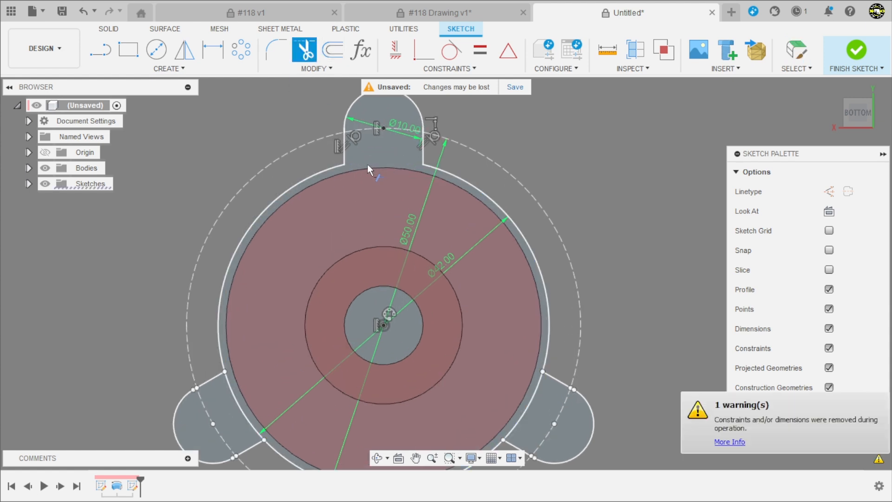
{"action": "scroll", "coordinate": [367, 164], "scroll_direction": "down", "scroll_amount": 3}
{"action": "scroll", "coordinate": [436, 303], "scroll_direction": "up", "scroll_amount": 1}
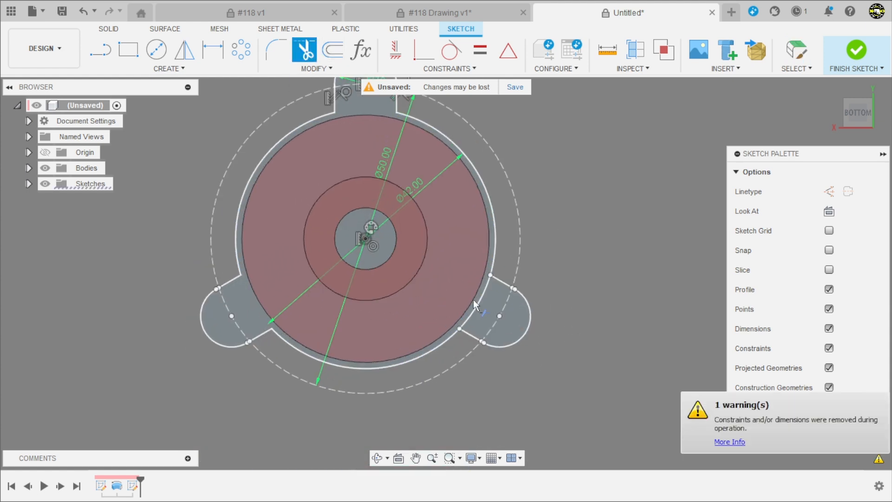
{"action": "left_click", "coordinate": [475, 300]}
{"action": "scroll", "coordinate": [403, 289], "scroll_direction": "down", "scroll_amount": 2}
{"action": "scroll", "coordinate": [401, 278], "scroll_direction": "up", "scroll_amount": 1}
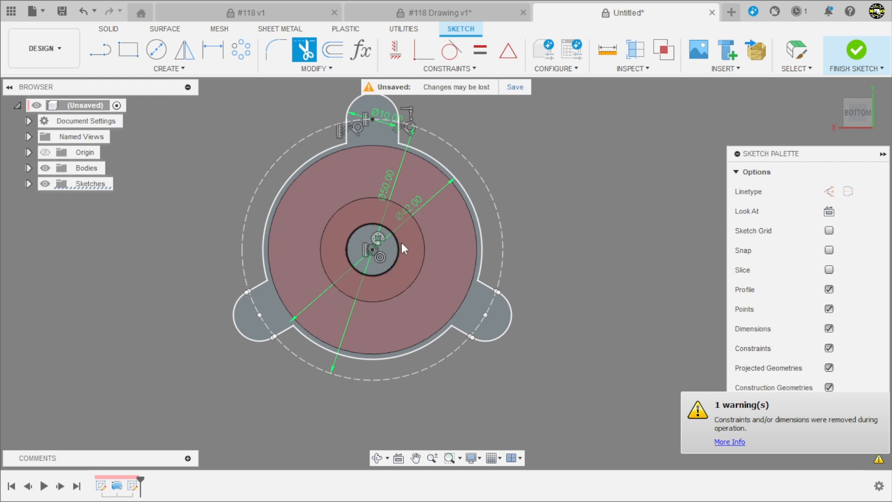
{"action": "key", "text": "Escape"}
Check that the rim and three lugs select together as a single closed profile
{"action": "middle_click_drag", "start_coordinate": [464, 160], "coordinate": [352, 156], "text": "shift"}
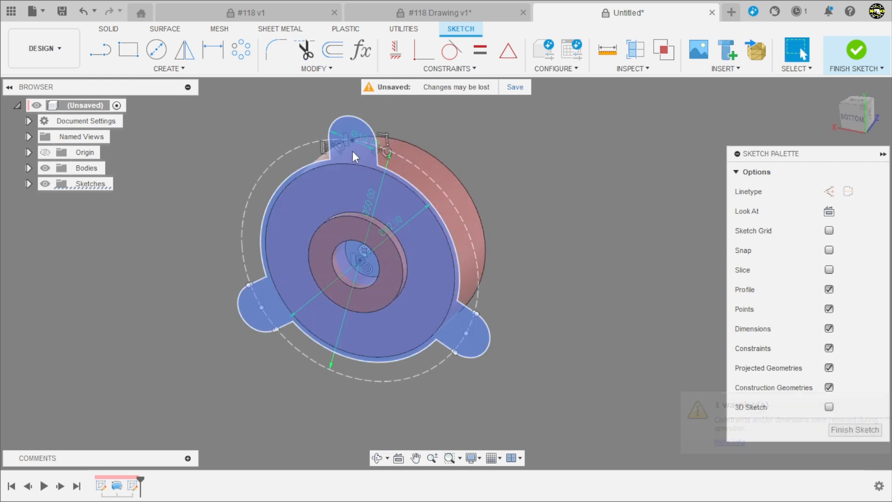
{"action": "left_click", "coordinate": [352, 151]}
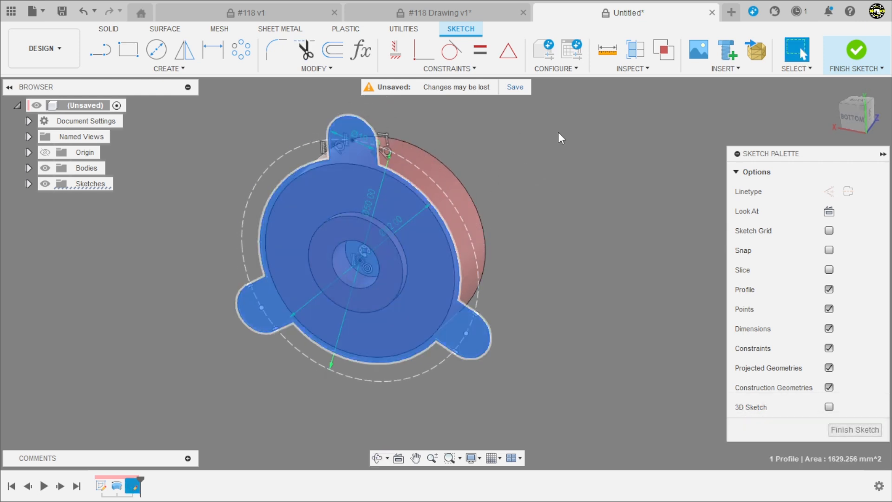
{"action": "left_click", "coordinate": [558, 132]}
Consult the #118 drawing for the thickness of the lug flange and return to the untitled model
{"action": "left_click", "coordinate": [457, 13]}
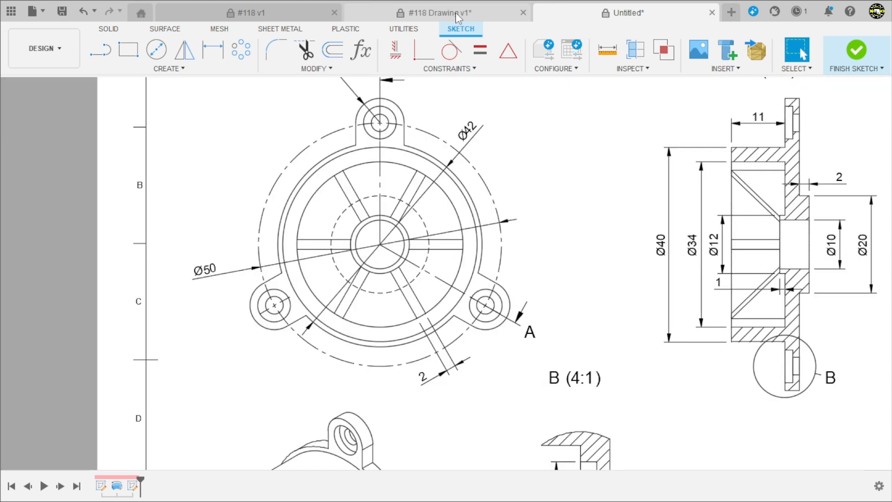
{"action": "scroll", "coordinate": [286, 221], "scroll_direction": "down", "scroll_amount": 2}
{"action": "scroll", "coordinate": [316, 86], "scroll_direction": "down", "scroll_amount": 2}
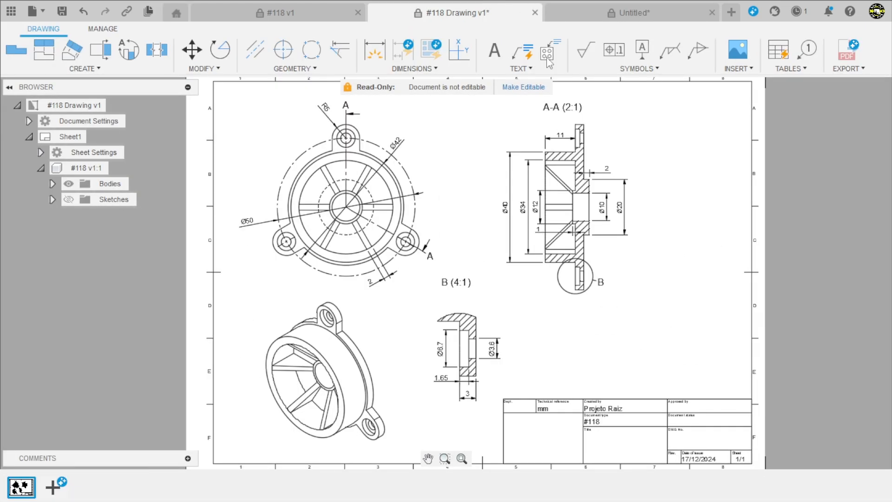
{"action": "left_click", "coordinate": [637, 13]}
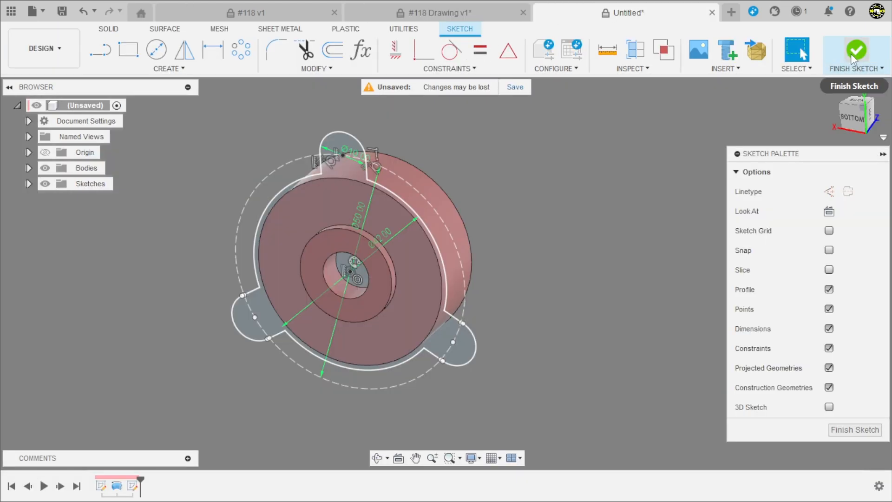
Finish the sketch and extrude the rim and lug profile about 7.55 mm into the housing body
{"action": "left_click", "coordinate": [852, 53]}
{"action": "mouse_move", "coordinate": [490, 219]}
{"action": "middle_mouse_down", "text": "shift"}
{"action": "mouse_move", "coordinate": [551, 295]}
{"action": "mouse_move", "coordinate": [548, 364]}
{"action": "mouse_move", "coordinate": [509, 341]}
{"action": "mouse_move", "coordinate": [470, 258]}
{"action": "middle_mouse_up", "text": "shift"}
{"action": "left_click", "coordinate": [470, 258]}
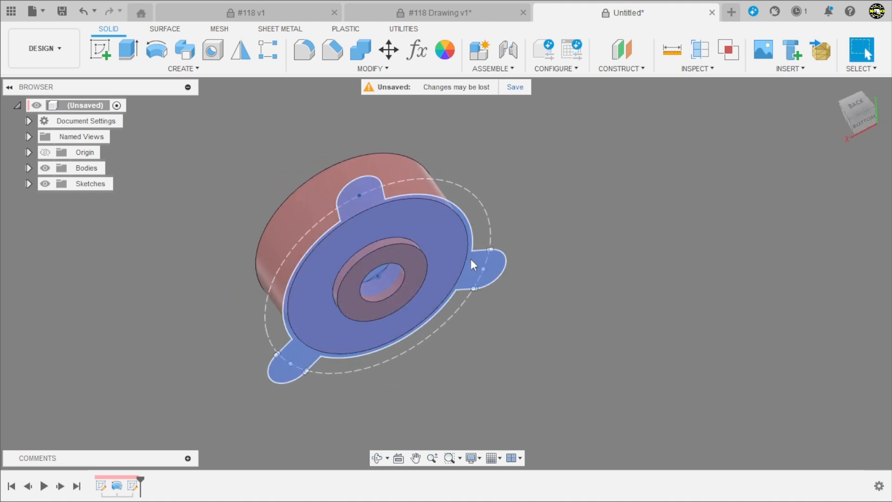
{"action": "left_click", "coordinate": [128, 49]}
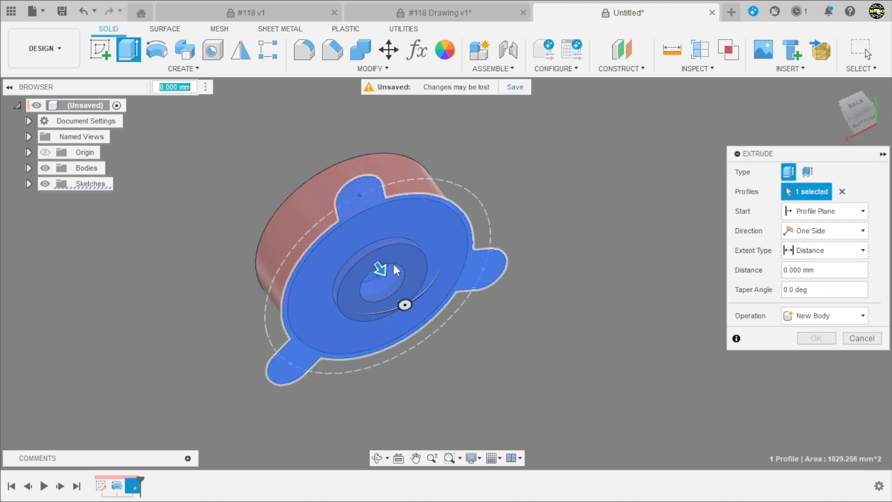
{"action": "middle_click_drag", "start_coordinate": [271, 286], "coordinate": [217, 258], "text": "shift"}
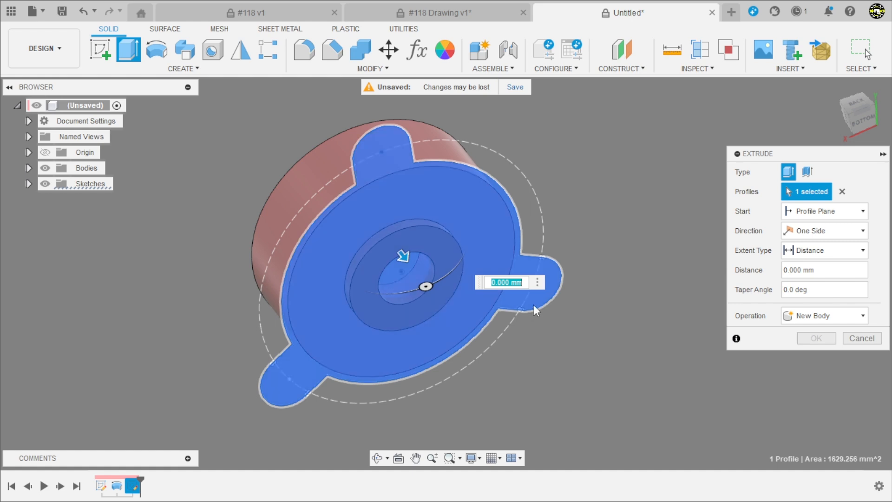
{"action": "middle_click_drag", "start_coordinate": [612, 245], "coordinate": [645, 201], "text": "shift"}
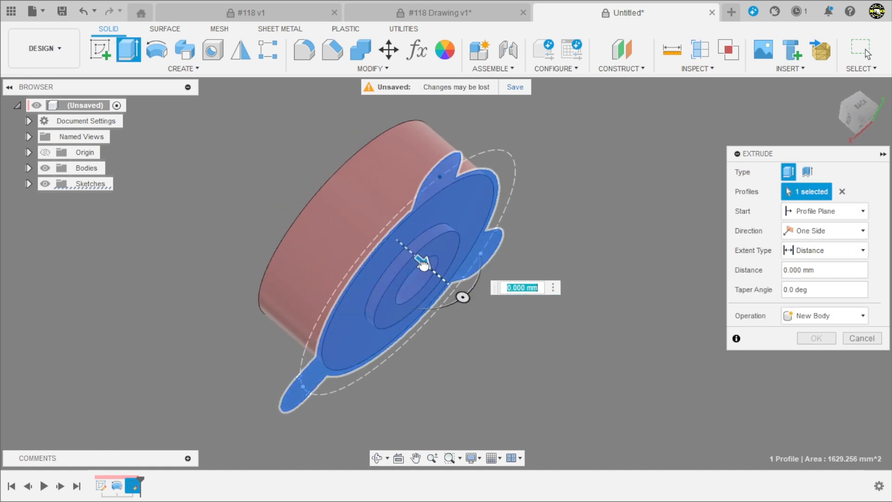
{"action": "left_click_drag", "start_coordinate": [423, 265], "coordinate": [391, 243]}
{"action": "middle_click_drag", "start_coordinate": [542, 203], "coordinate": [500, 203], "text": "shift"}
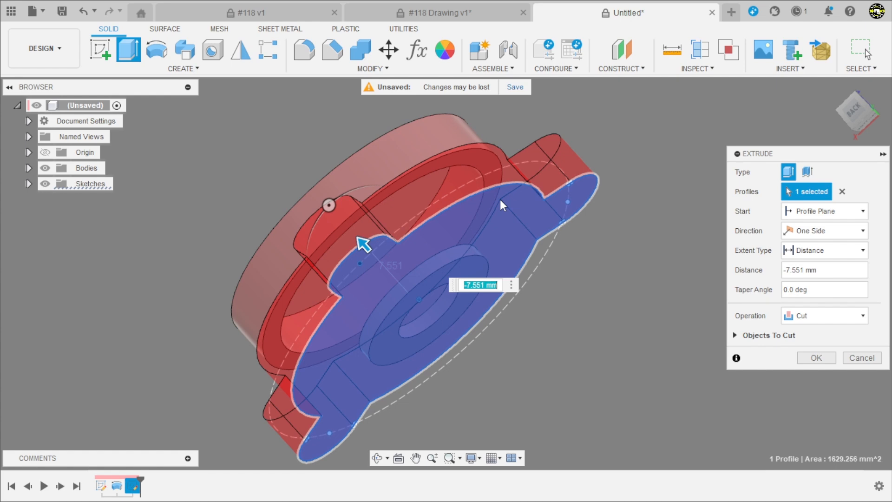
Set the flange extrusion to Join with a distance of -3 mm and apply it
{"action": "left_click", "coordinate": [797, 320]}
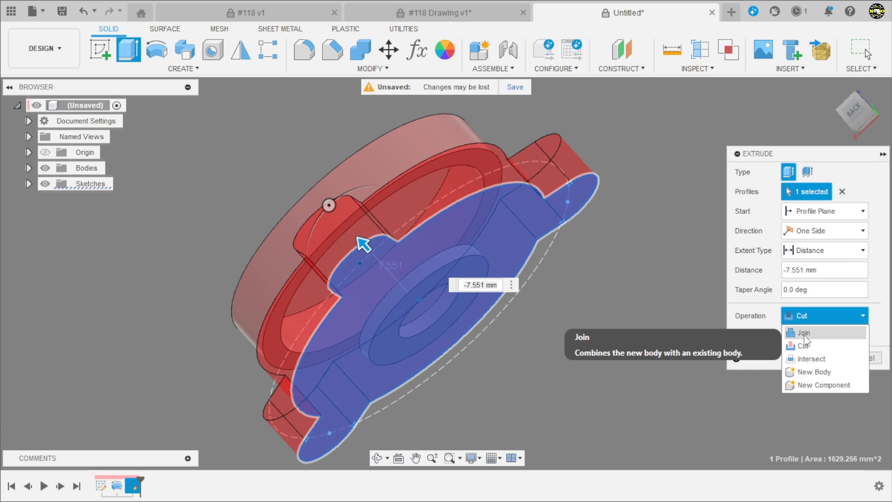
{"action": "left_click", "coordinate": [804, 333]}
{"action": "middle_click_drag", "start_coordinate": [591, 284], "coordinate": [596, 263], "text": "shift"}
{"action": "left_click_drag", "start_coordinate": [822, 270], "coordinate": [804, 270]}
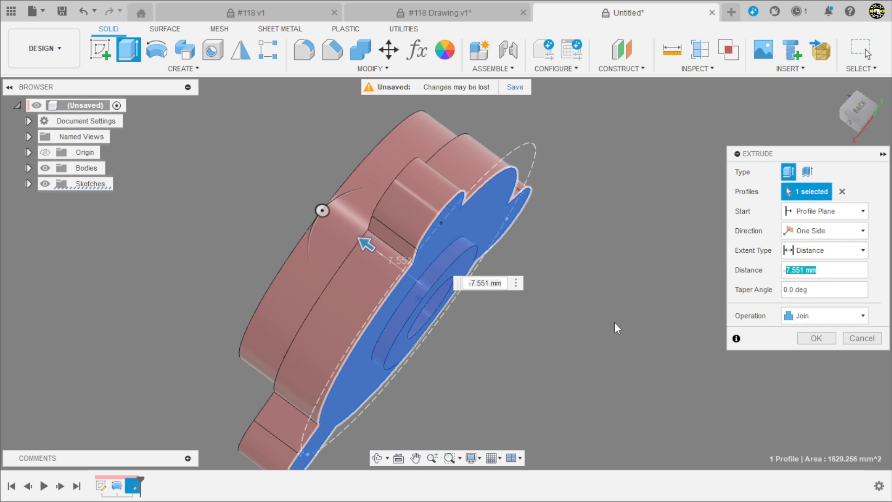
{"action": "type", "text": "-3"}
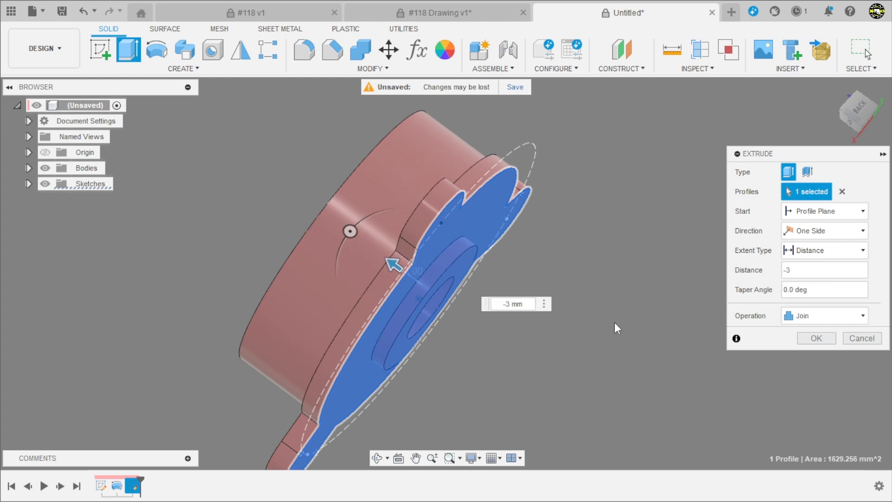
{"action": "left_click", "coordinate": [816, 338]}
{"action": "middle_click_drag", "start_coordinate": [743, 313], "coordinate": [571, 326], "text": "shift"}
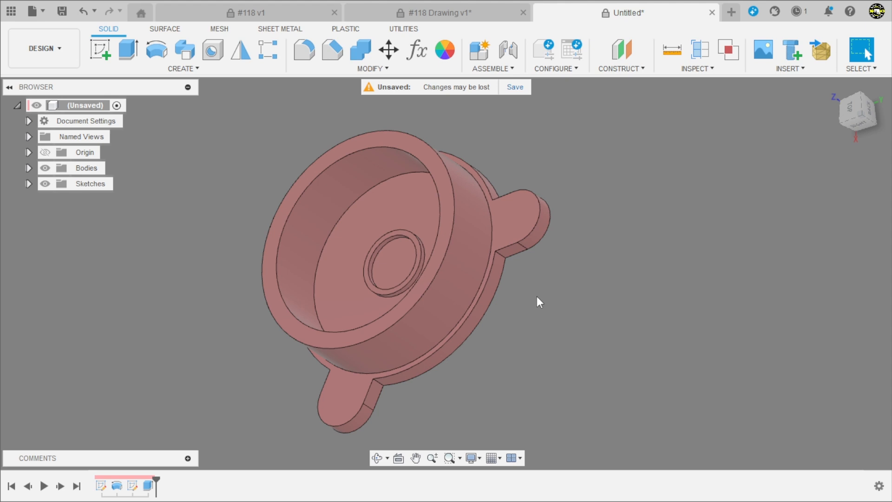
Reopen the lug outline sketch, project the central bore's circular edge into it, and finish the sketch
{"action": "double_click", "coordinate": [133, 485]}
{"action": "scroll", "coordinate": [425, 265], "scroll_direction": "down", "scroll_amount": 2}
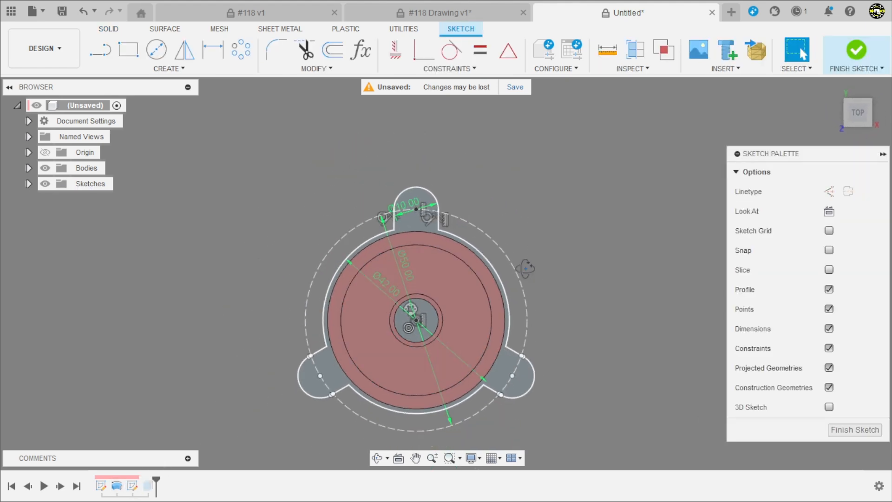
{"action": "middle_click_drag", "start_coordinate": [526, 267], "coordinate": [493, 423], "text": "shift"}
{"action": "left_click", "coordinate": [854, 105]}
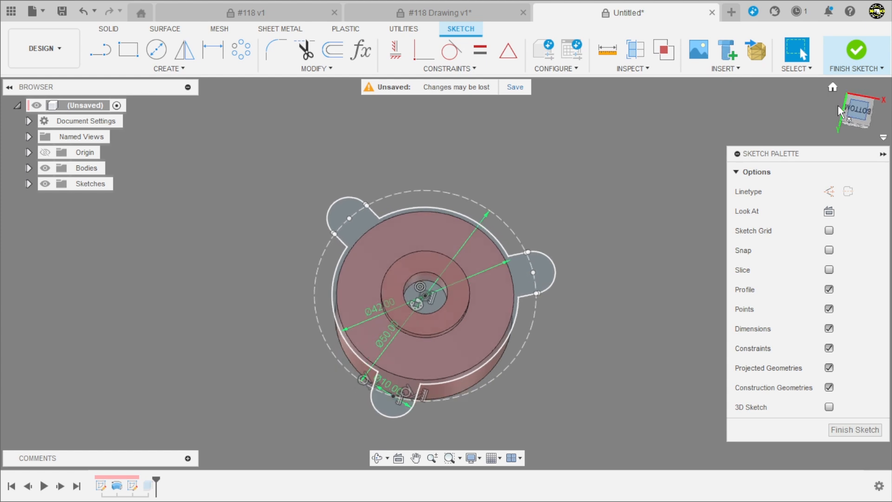
{"action": "left_click", "coordinate": [877, 89]}
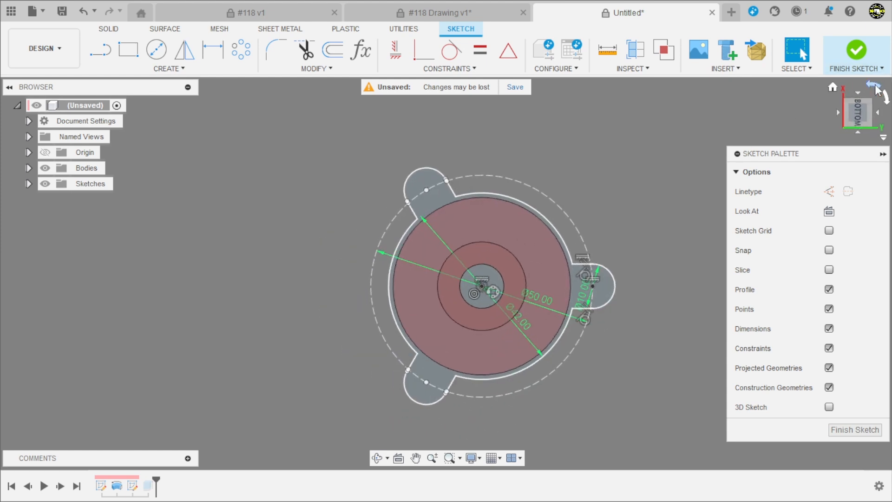
{"action": "left_click", "coordinate": [877, 89]}
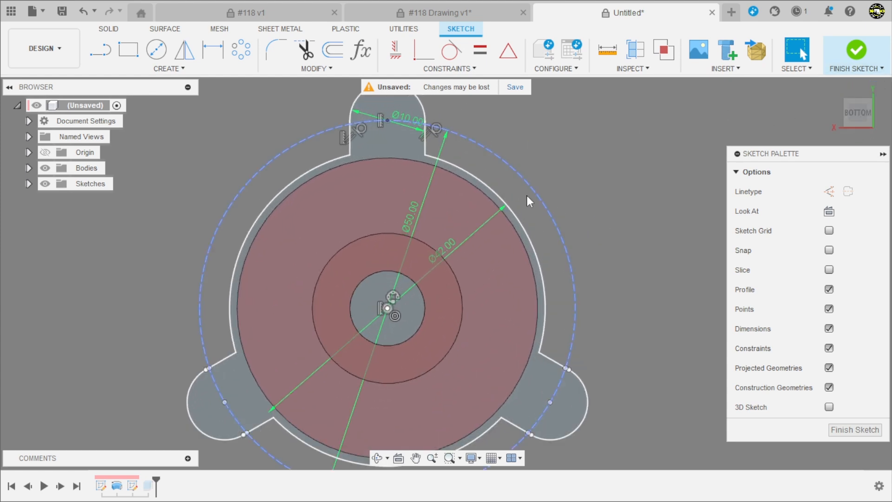
{"action": "middle_click_drag", "start_coordinate": [623, 188], "coordinate": [600, 207], "text": "shift"}
{"action": "key", "text": "Escape"}
{"action": "scroll", "coordinate": [428, 305], "scroll_direction": "up", "scroll_amount": 2}
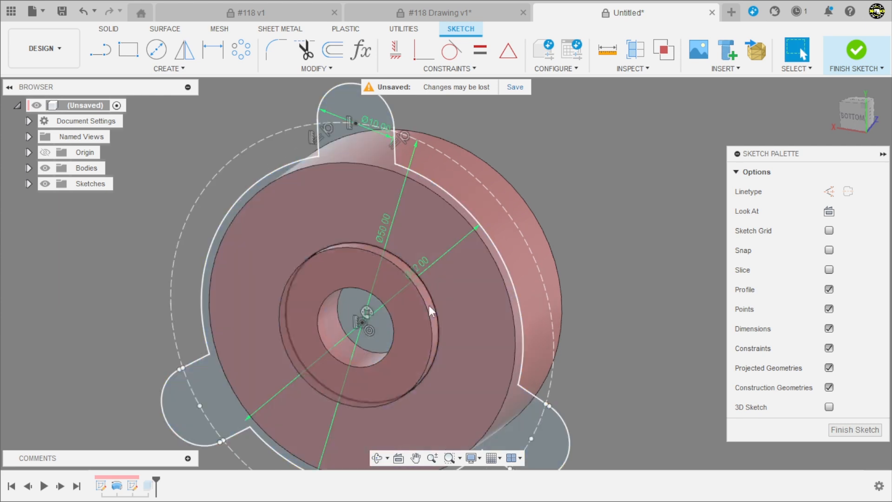
{"action": "key", "text": "p"}
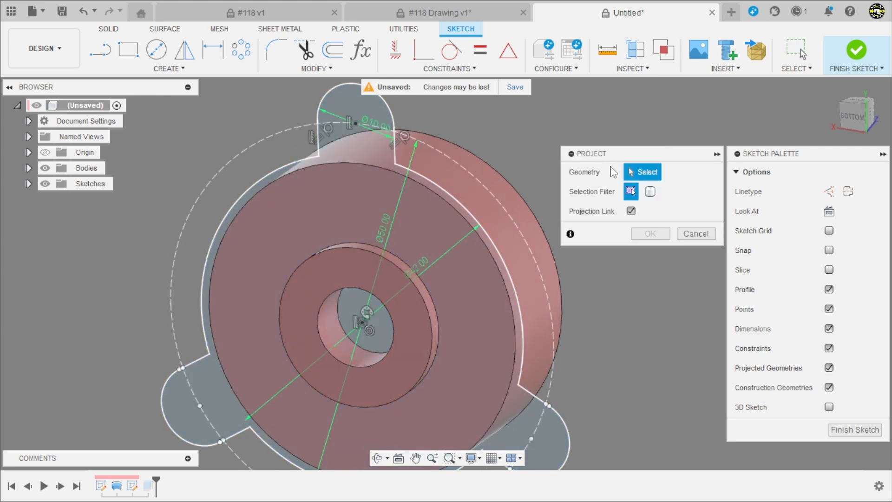
{"action": "left_click", "coordinate": [365, 367]}
{"action": "left_click", "coordinate": [650, 232]}
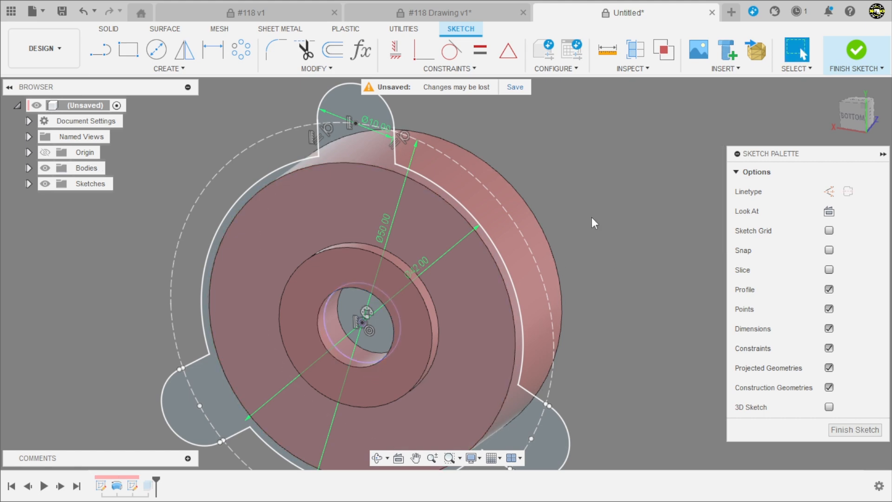
{"action": "scroll", "coordinate": [530, 120], "scroll_direction": "down", "scroll_amount": 3}
{"action": "left_click", "coordinate": [856, 50]}
{"action": "scroll", "coordinate": [361, 194], "scroll_direction": "down", "scroll_amount": 3}
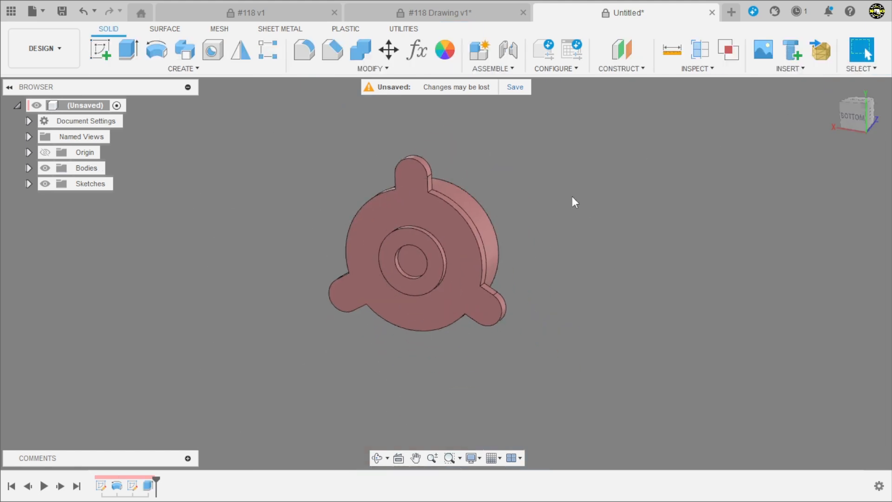
Edit the flange extrusion to exclude the central bore circle from its profiles, keeping the hole open
{"action": "middle_click_drag", "start_coordinate": [572, 197], "coordinate": [541, 227], "text": "shift"}
{"action": "scroll", "coordinate": [279, 367], "scroll_direction": "up", "scroll_amount": 2}
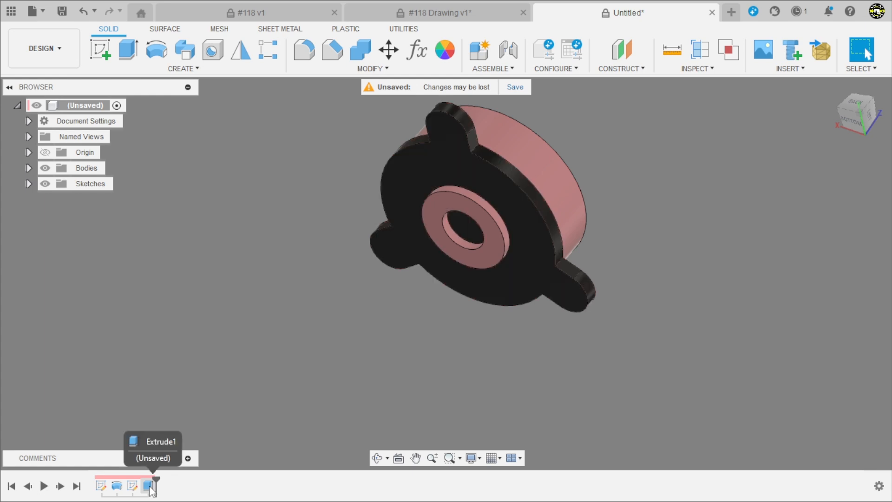
{"action": "double_click", "coordinate": [147, 486]}
{"action": "middle_click_drag", "start_coordinate": [263, 378], "coordinate": [325, 338], "text": "shift"}
{"action": "scroll", "coordinate": [394, 244], "scroll_direction": "up", "scroll_amount": 4}
{"action": "scroll", "coordinate": [404, 239], "scroll_direction": "up", "scroll_amount": 2}
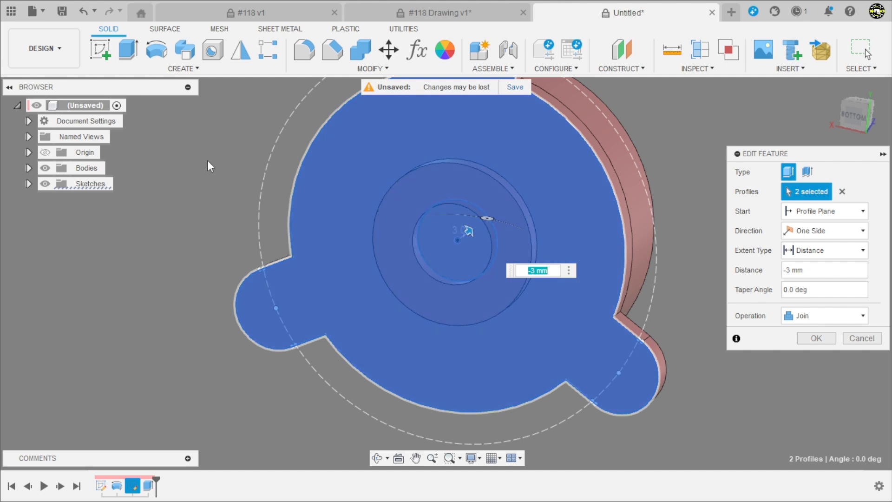
{"action": "left_click", "coordinate": [444, 254]}
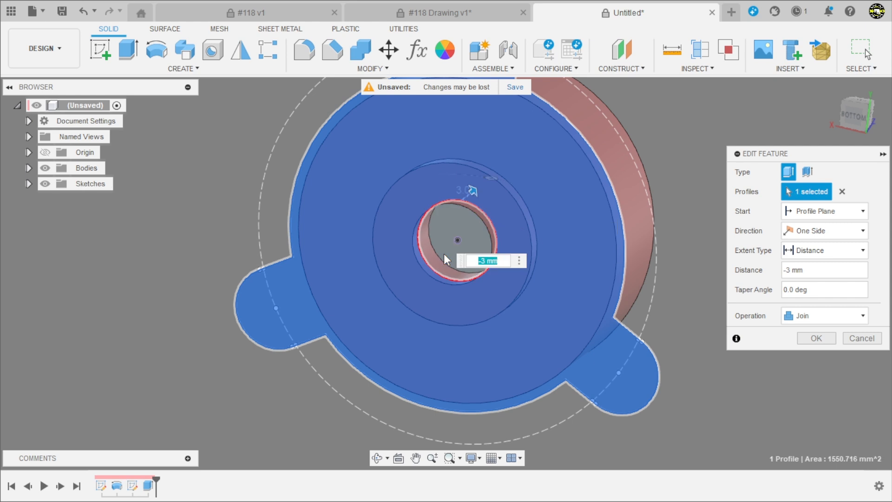
{"action": "scroll", "coordinate": [224, 325], "scroll_direction": "down", "scroll_amount": 2}
{"action": "middle_click_drag", "start_coordinate": [225, 324], "coordinate": [629, 273], "text": "shift"}
{"action": "left_click", "coordinate": [801, 334]}
{"action": "scroll", "coordinate": [590, 253], "scroll_direction": "down", "scroll_amount": 2}
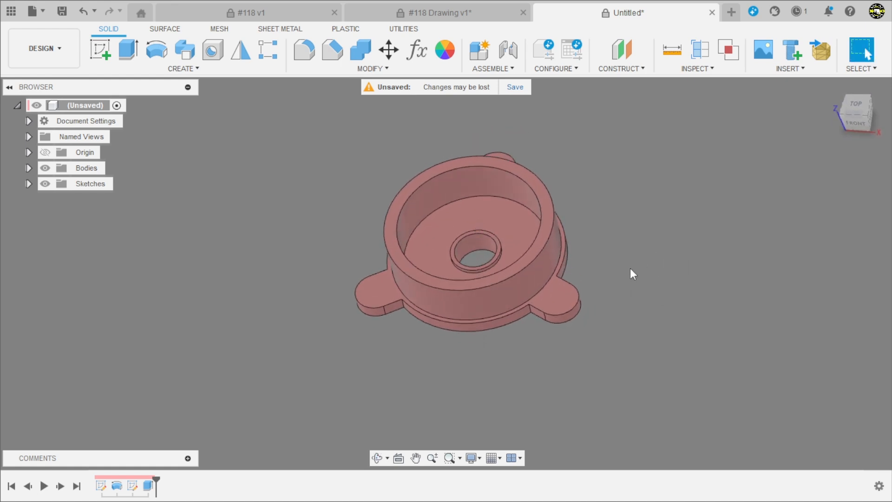
Start a hole on the flange lug face with Distance extents and snap its centre to the lug's rounded end
{"action": "scroll", "coordinate": [561, 279], "scroll_direction": "up", "scroll_amount": 2}
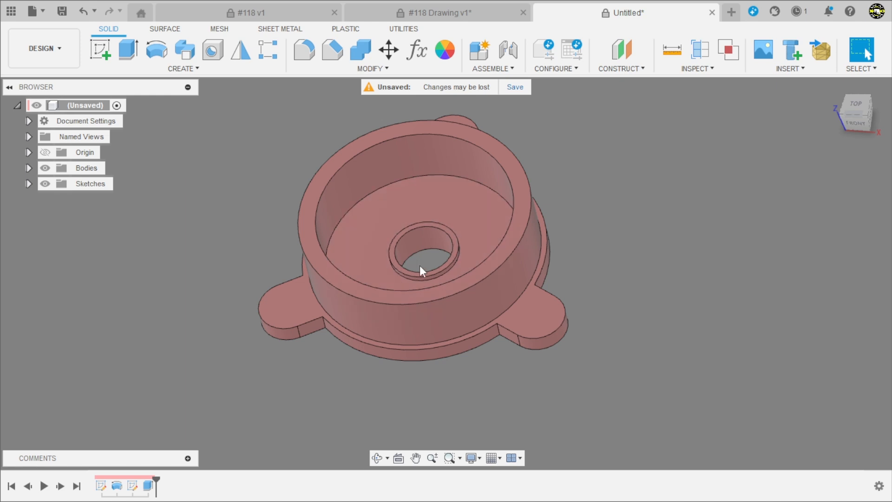
{"action": "middle_click_drag", "start_coordinate": [436, 260], "coordinate": [395, 267], "text": "shift"}
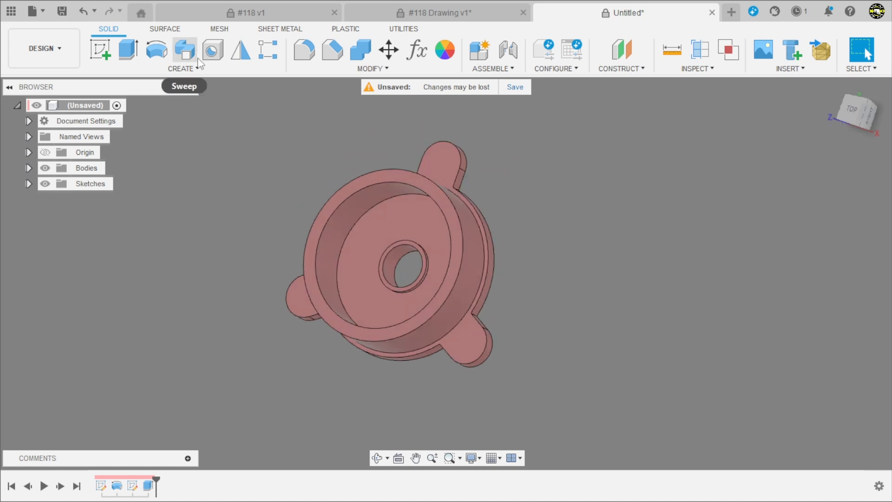
{"action": "left_click", "coordinate": [211, 52]}
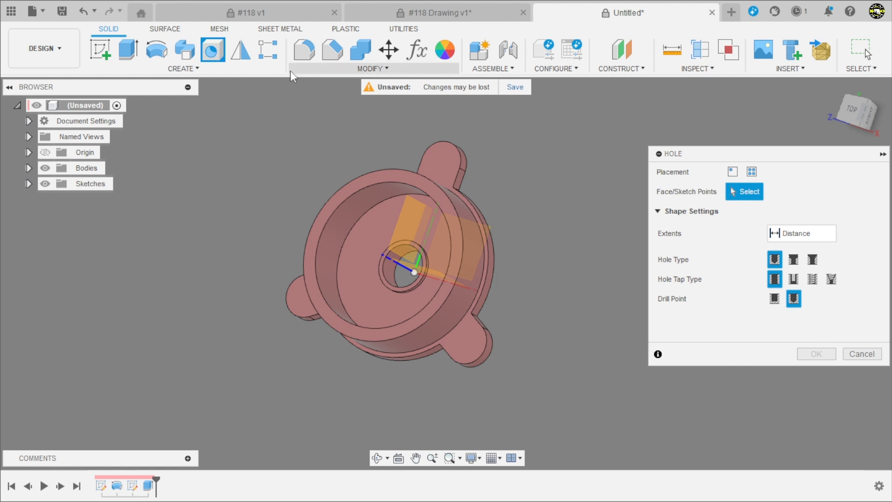
{"action": "scroll", "coordinate": [455, 194], "scroll_direction": "up", "scroll_amount": 3}
{"action": "left_click", "coordinate": [462, 188]}
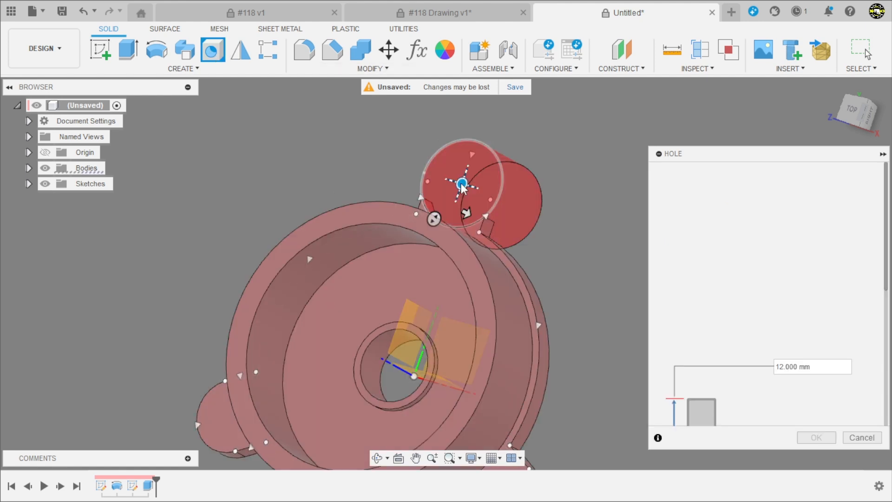
{"action": "scroll", "coordinate": [341, 205], "scroll_direction": "up", "scroll_amount": 2}
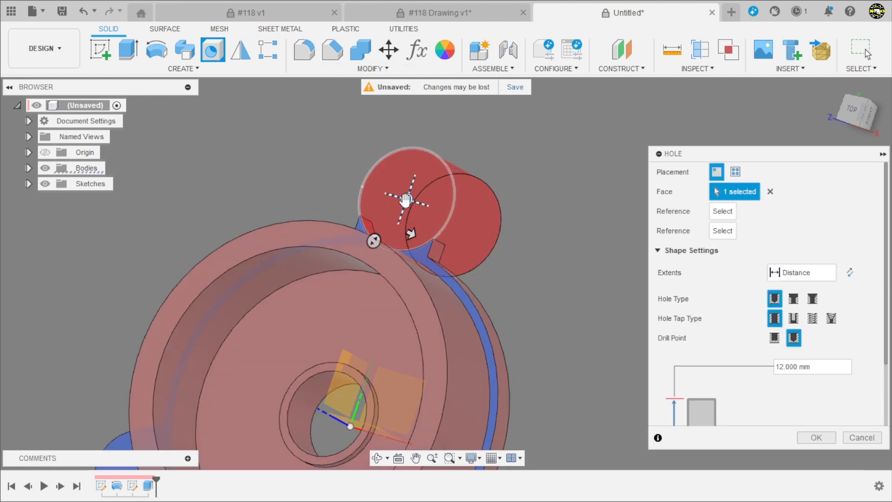
{"action": "left_click_drag", "start_coordinate": [406, 200], "coordinate": [352, 243]}
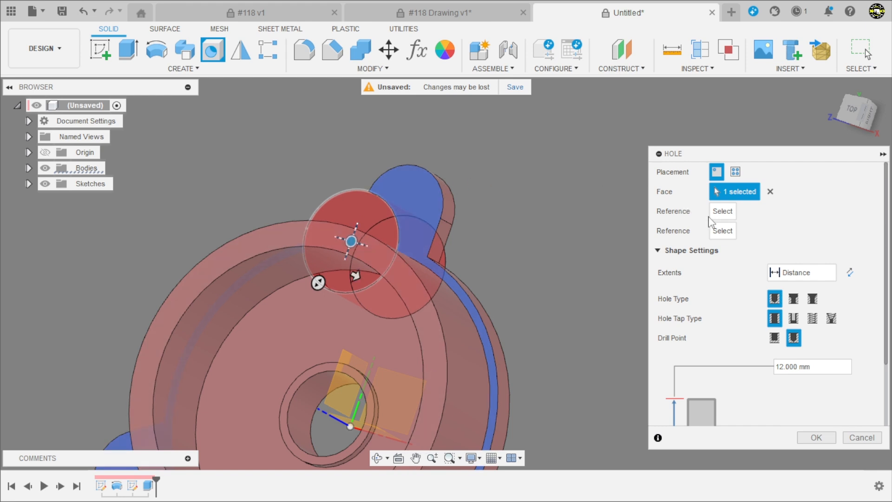
{"action": "left_click_drag", "start_coordinate": [351, 242], "coordinate": [395, 209]}
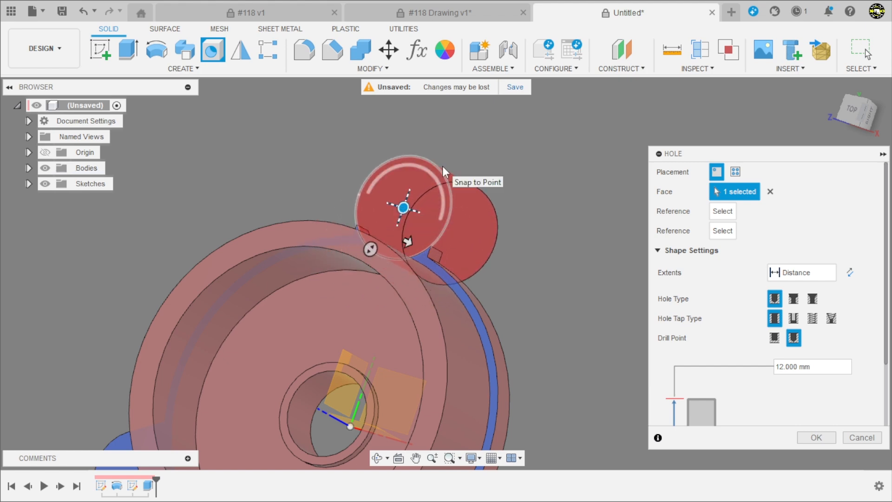
{"action": "scroll", "coordinate": [692, 285], "scroll_direction": "down", "scroll_amount": 3}
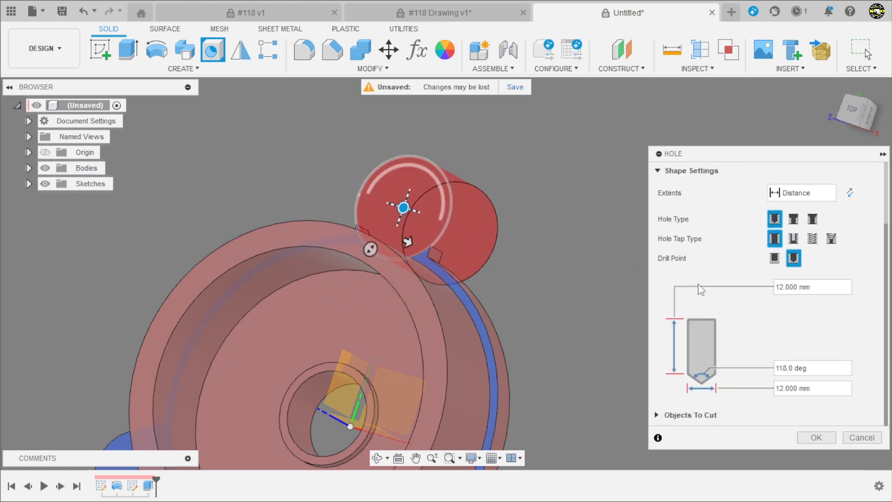
Check the lug hole dimensions in detail B of the #118 drawing and set the hole's extents to All
{"action": "left_click", "coordinate": [437, 12]}
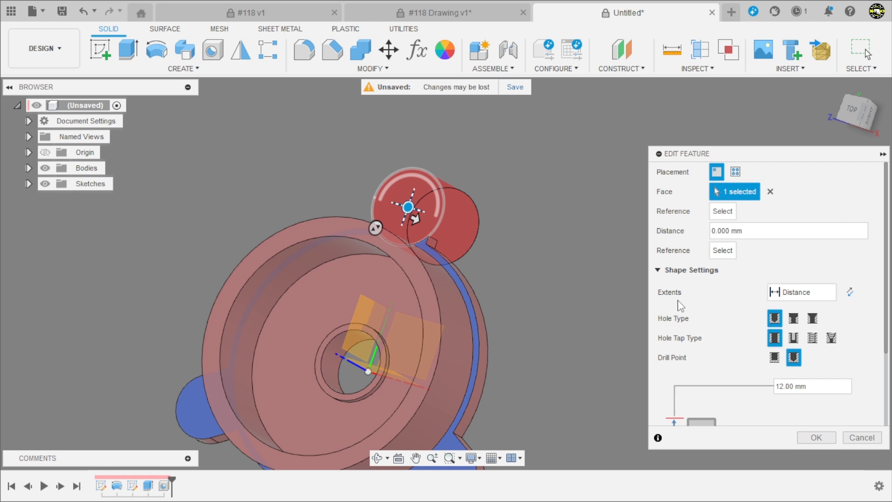
{"action": "scroll", "coordinate": [721, 302], "scroll_direction": "down", "scroll_amount": 3}
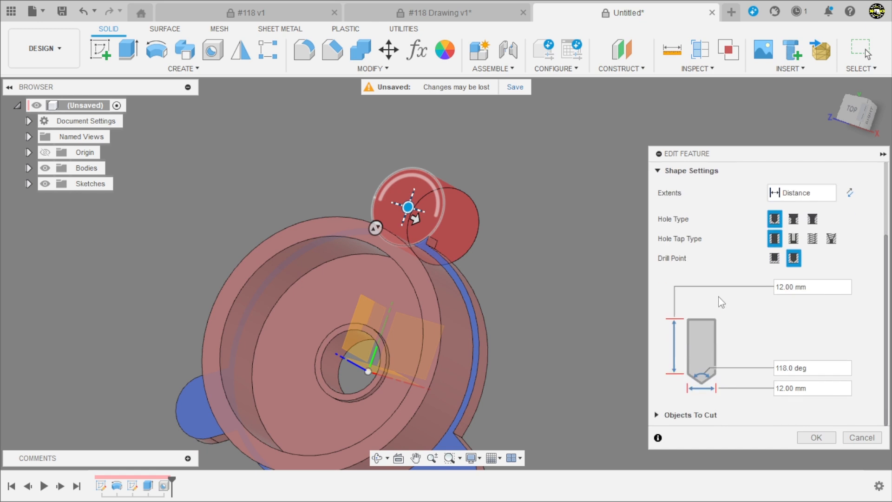
{"action": "scroll", "coordinate": [749, 331], "scroll_direction": "up", "scroll_amount": 3}
{"action": "scroll", "coordinate": [745, 328], "scroll_direction": "down", "scroll_amount": 3}
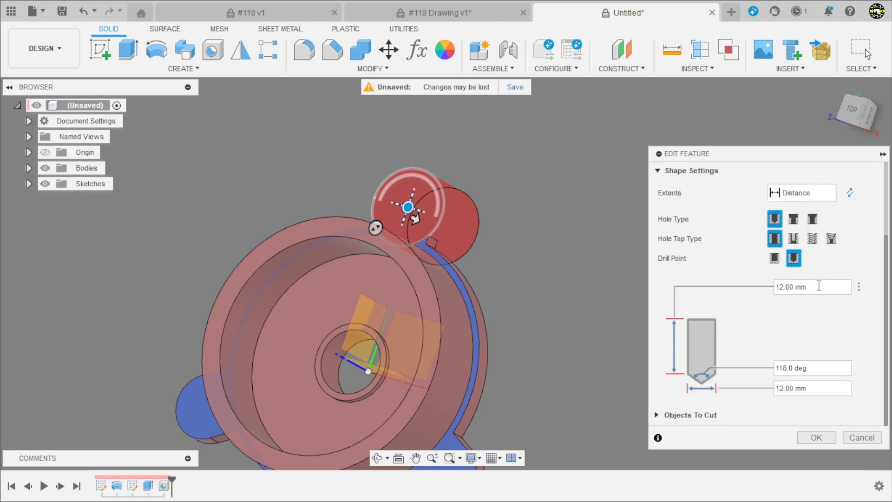
{"action": "left_click", "coordinate": [804, 195]}
{"action": "left_click", "coordinate": [790, 233]}
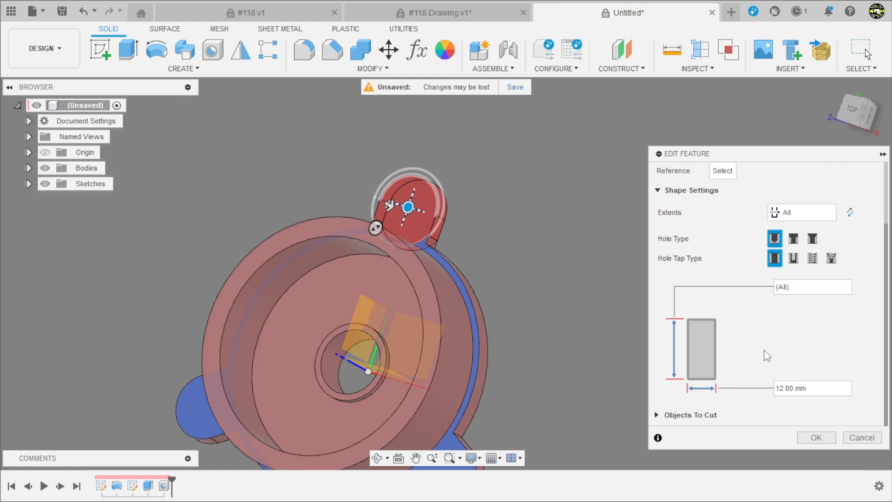
Make the lug hole a counterbore with 6.7 mm counterbore diameter, 1.65 mm depth and 3.6 mm hole diameter, and apply it
{"action": "left_click", "coordinate": [794, 239]}
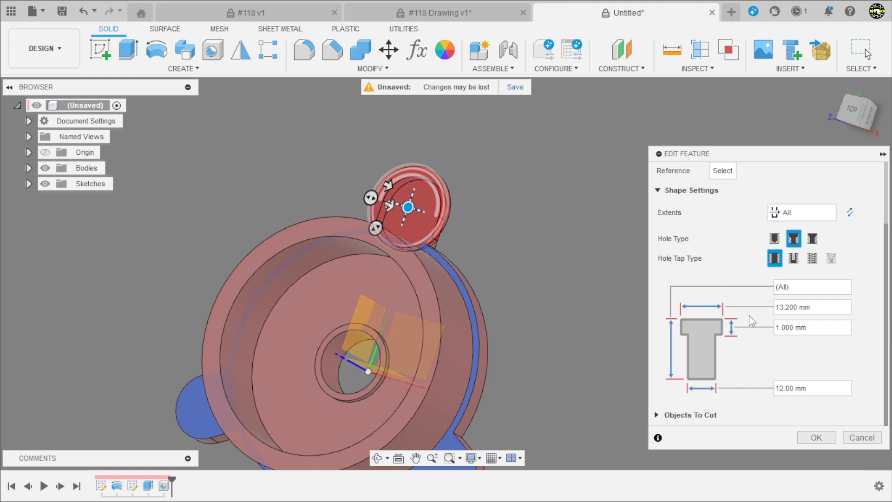
{"action": "left_click", "coordinate": [820, 308]}
{"action": "type", "text": "6,7"}
{"action": "left_click", "coordinate": [775, 327]}
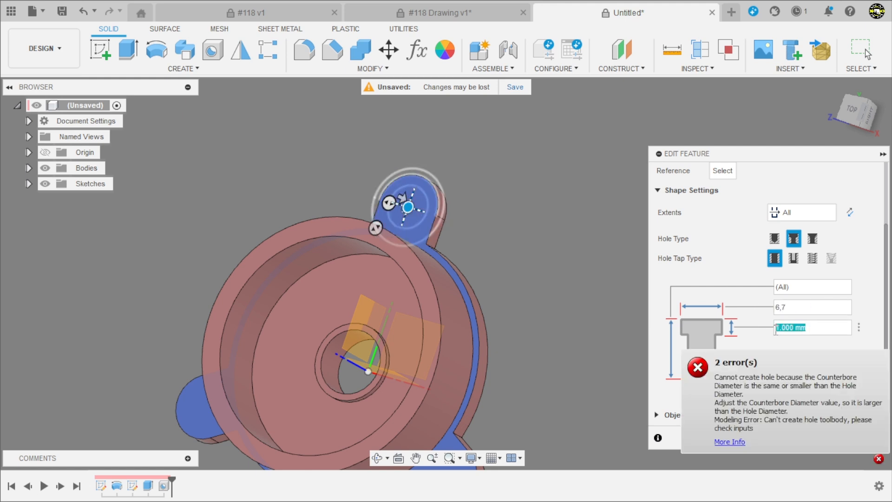
{"action": "type", "text": "1"}
{"action": "type", "text": "3,"}
{"action": "type", "text": "6"}
{"action": "key", "text": "Return"}
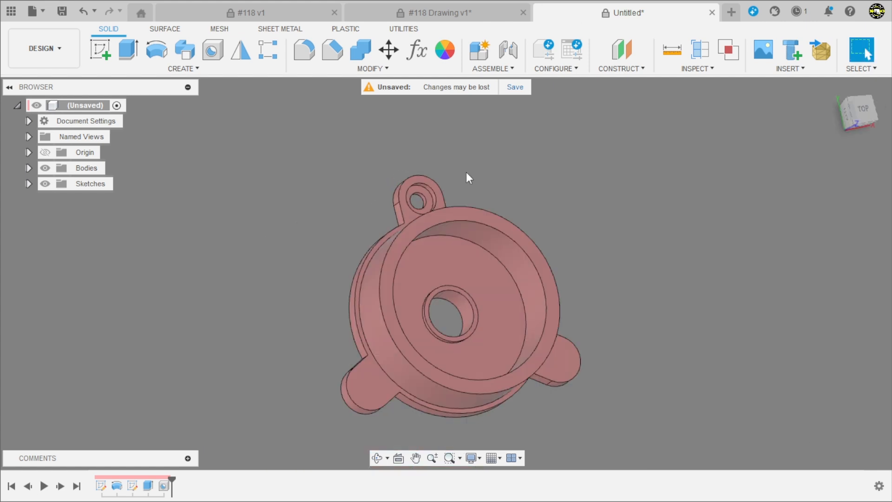
Create a circular pattern of the counterbored hole feature around the vertical Z axis with full distribution and a quantity of 3
{"action": "middle_click_drag", "start_coordinate": [478, 174], "coordinate": [388, 151], "text": "shift"}
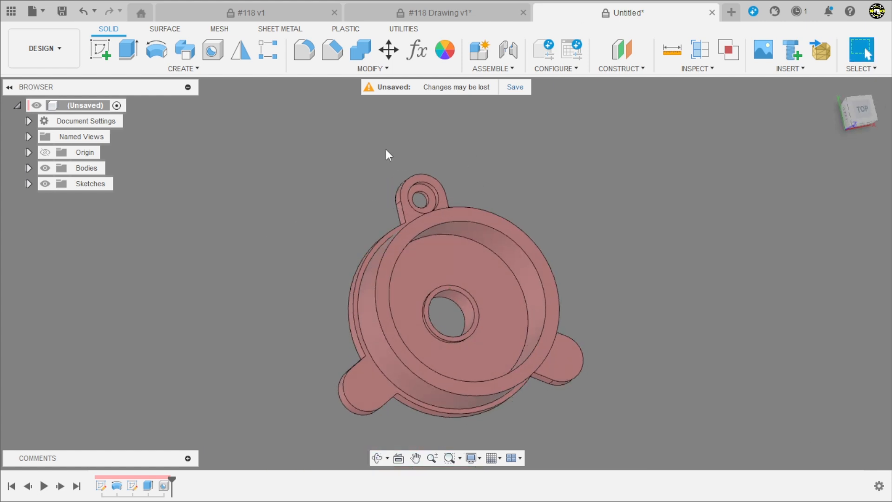
{"action": "left_click", "coordinate": [269, 49]}
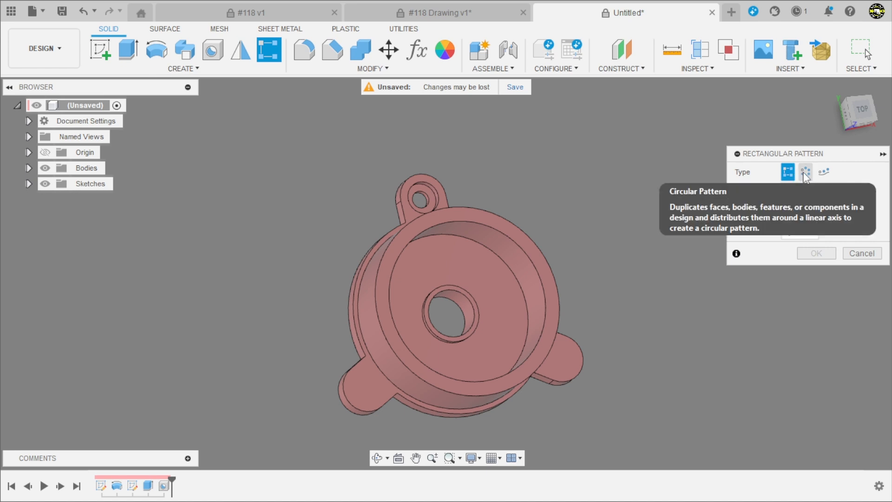
{"action": "left_click", "coordinate": [805, 172]}
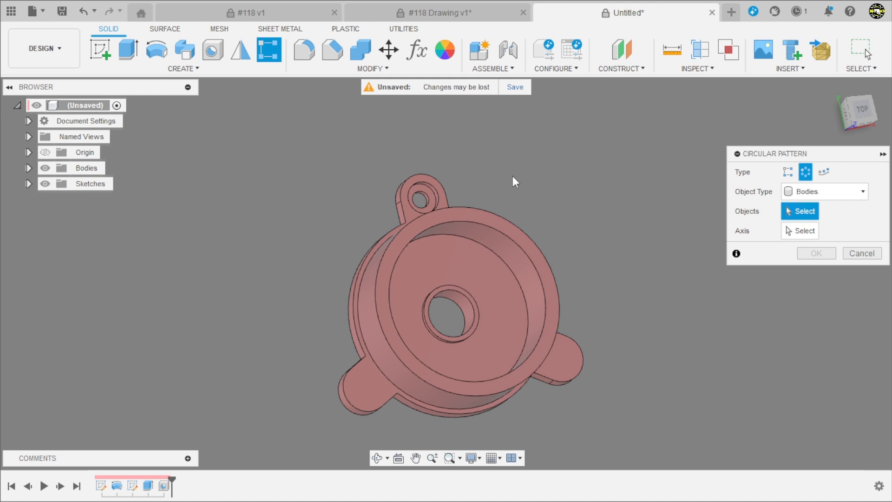
{"action": "left_click", "coordinate": [807, 191]}
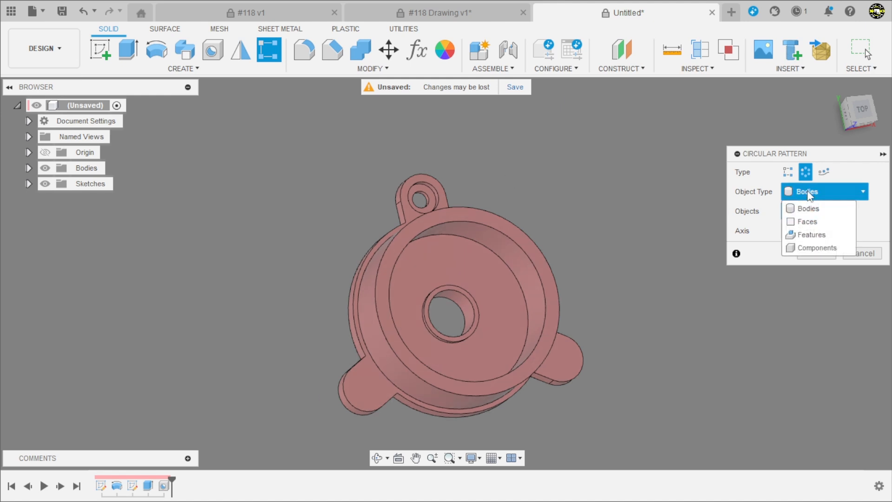
{"action": "left_click", "coordinate": [810, 235]}
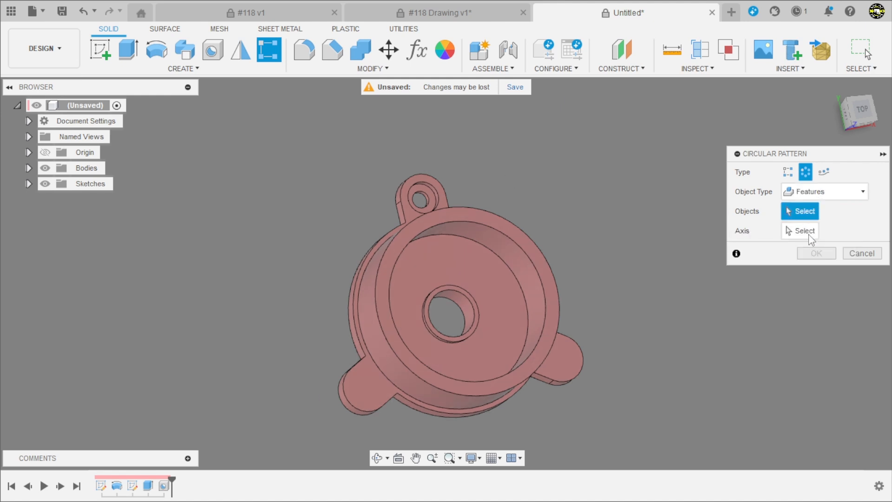
{"action": "left_click", "coordinate": [164, 486]}
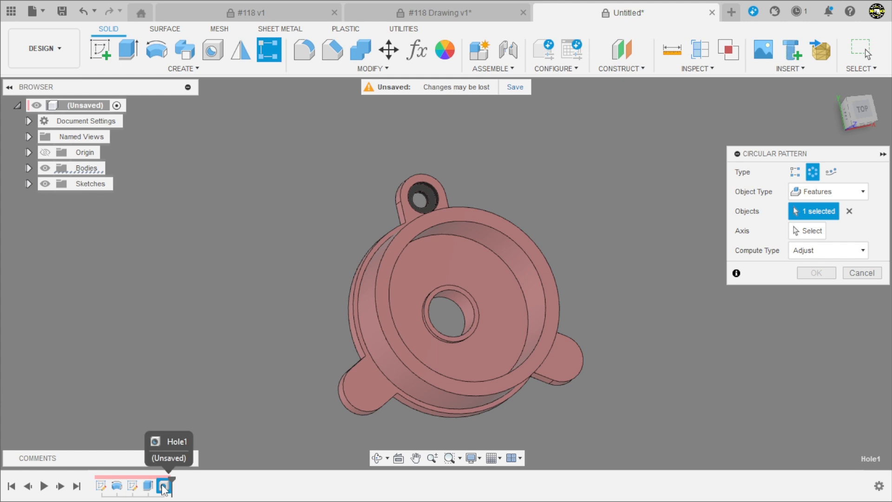
{"action": "left_click", "coordinate": [806, 232]}
{"action": "middle_click_drag", "start_coordinate": [598, 363], "coordinate": [591, 325], "text": "shift"}
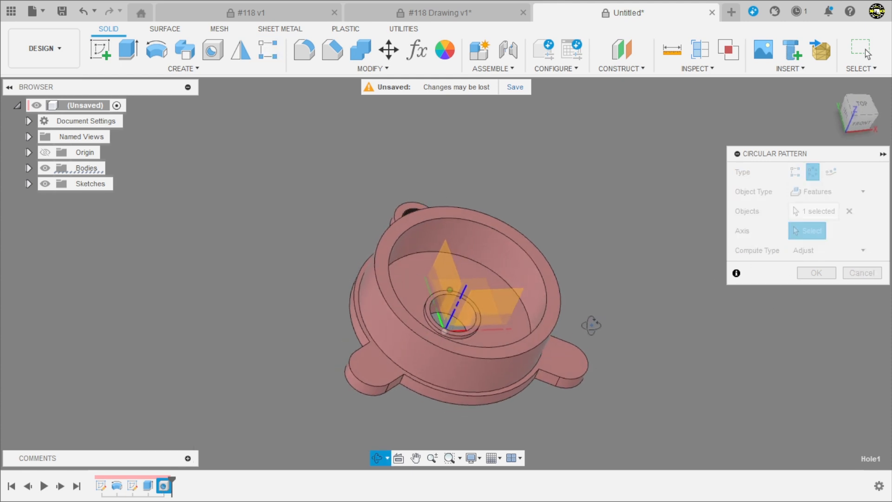
{"action": "scroll", "coordinate": [464, 376], "scroll_direction": "up", "scroll_amount": 3}
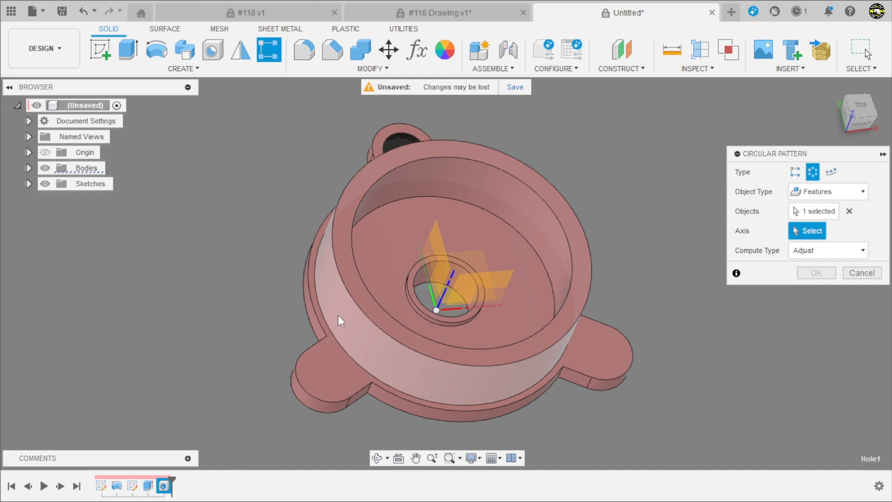
{"action": "left_click", "coordinate": [443, 291]}
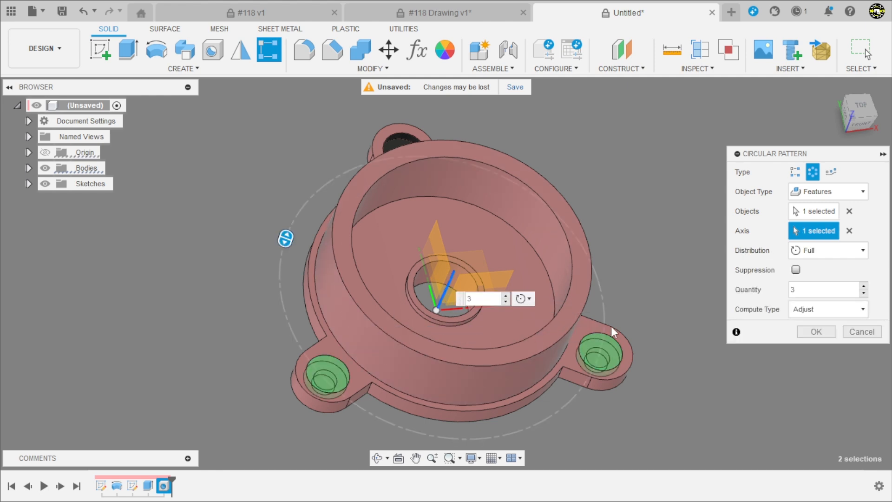
{"action": "left_click", "coordinate": [809, 330]}
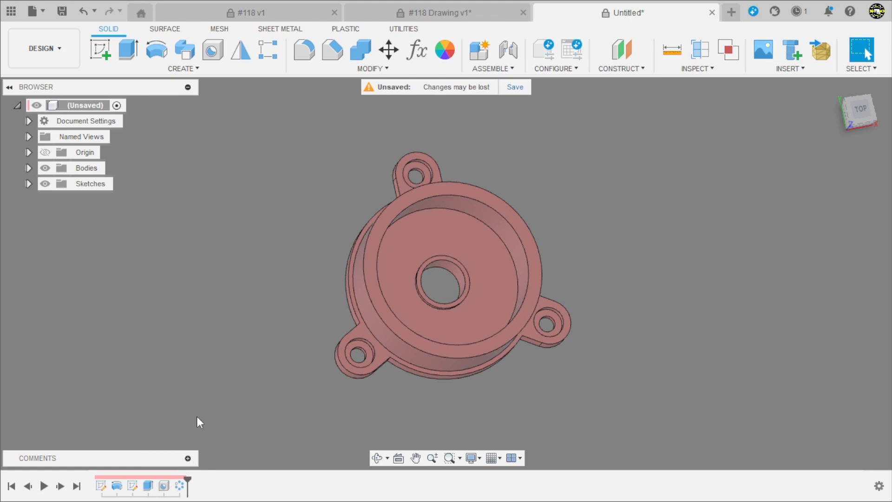
Check the rib layout and thickness in the #118 drawing and create a sketch on the front XZ plane through the housing
{"action": "scroll", "coordinate": [560, 255], "scroll_direction": "up", "scroll_amount": 2}
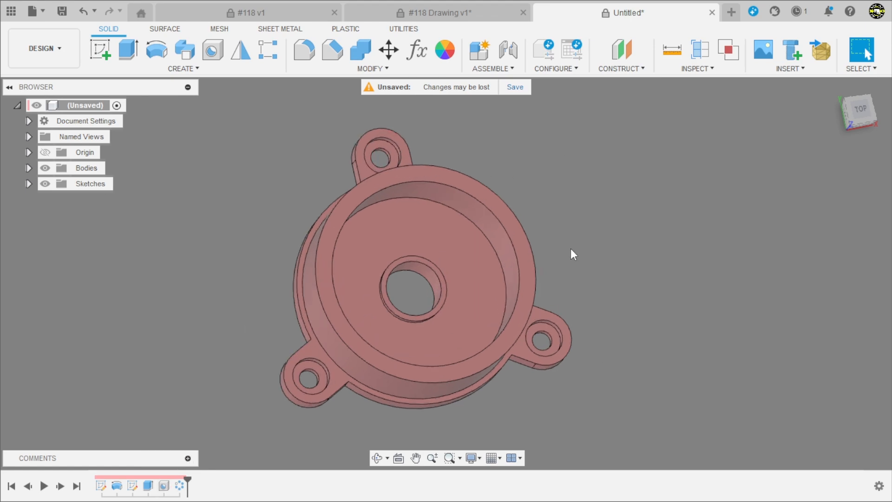
{"action": "left_click", "coordinate": [485, 13]}
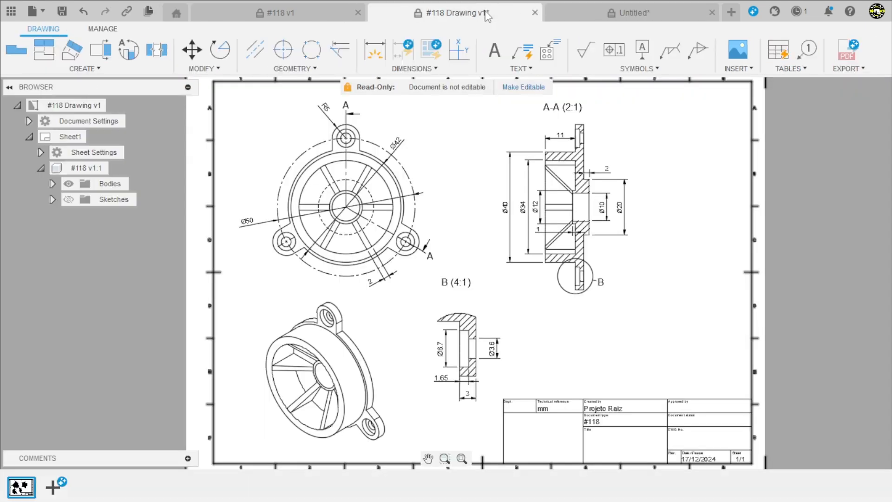
{"action": "scroll", "coordinate": [330, 199], "scroll_direction": "up", "scroll_amount": 5}
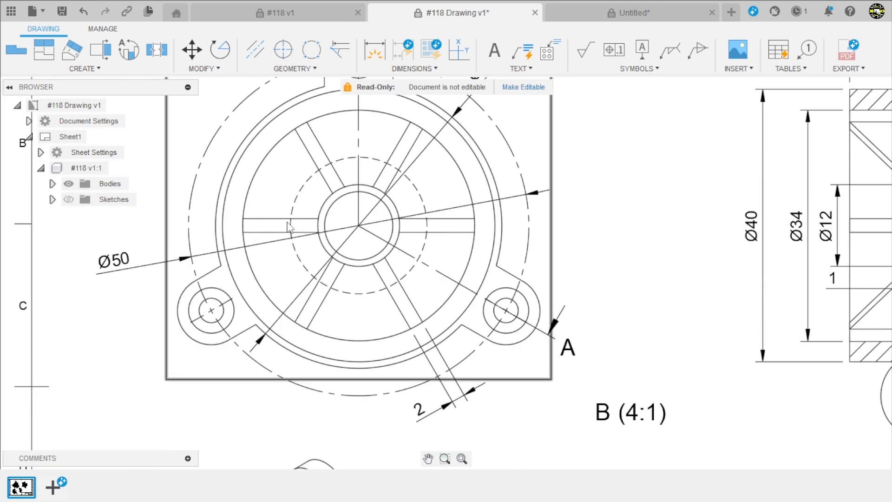
{"action": "scroll", "coordinate": [288, 227], "scroll_direction": "down", "scroll_amount": 5}
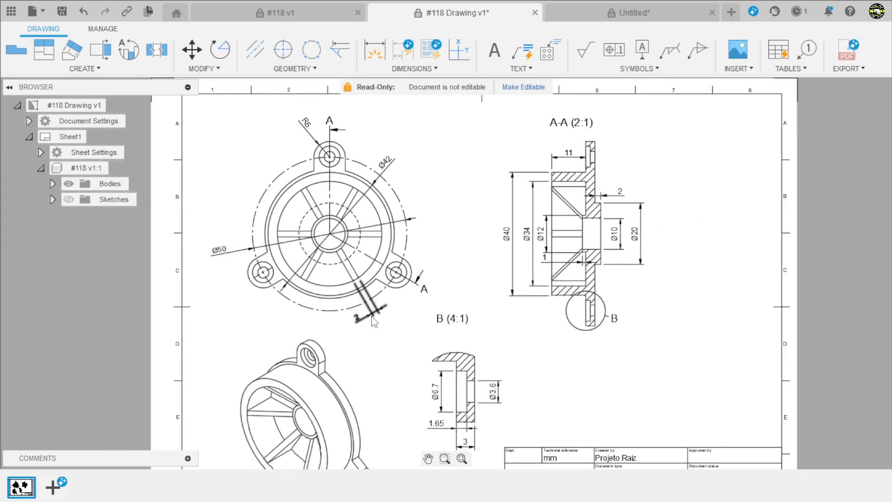
{"action": "left_click", "coordinate": [586, 13]}
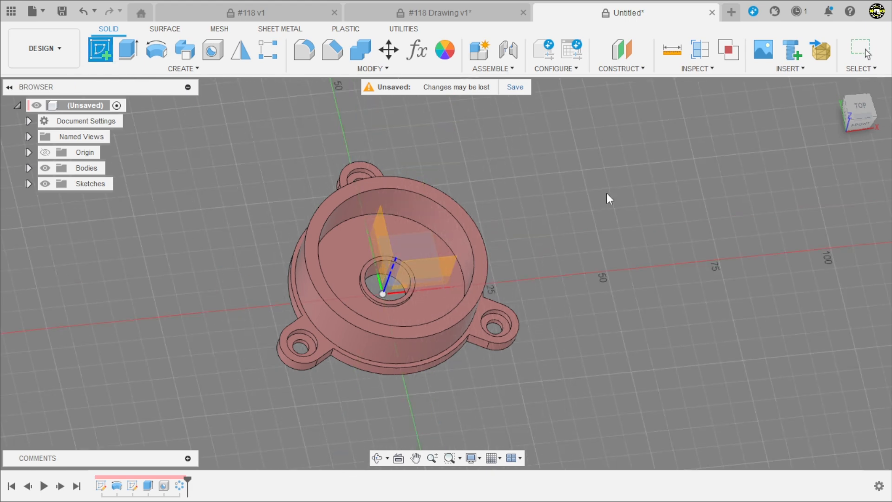
{"action": "middle_click_drag", "start_coordinate": [606, 193], "coordinate": [627, 185], "text": "shift"}
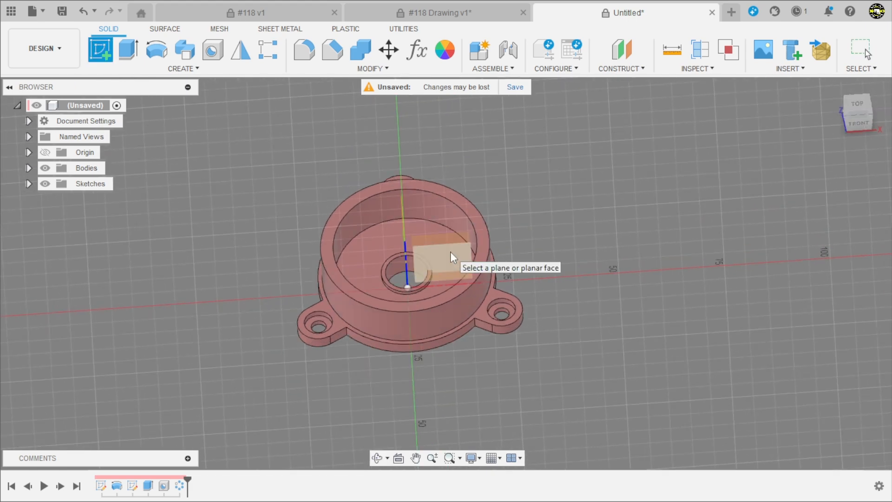
{"action": "left_click", "coordinate": [450, 252]}
{"action": "scroll", "coordinate": [422, 255], "scroll_direction": "up", "scroll_amount": 3}
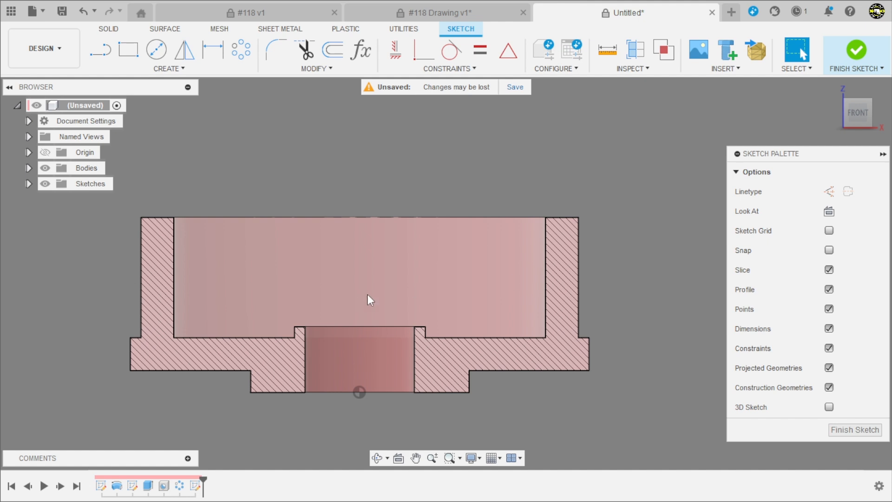
Sketch a slanted line inside the cavity, rising from near the central boss towards the outer wall
{"action": "scroll", "coordinate": [452, 296], "scroll_direction": "up", "scroll_amount": 3}
{"action": "key", "text": "l"}
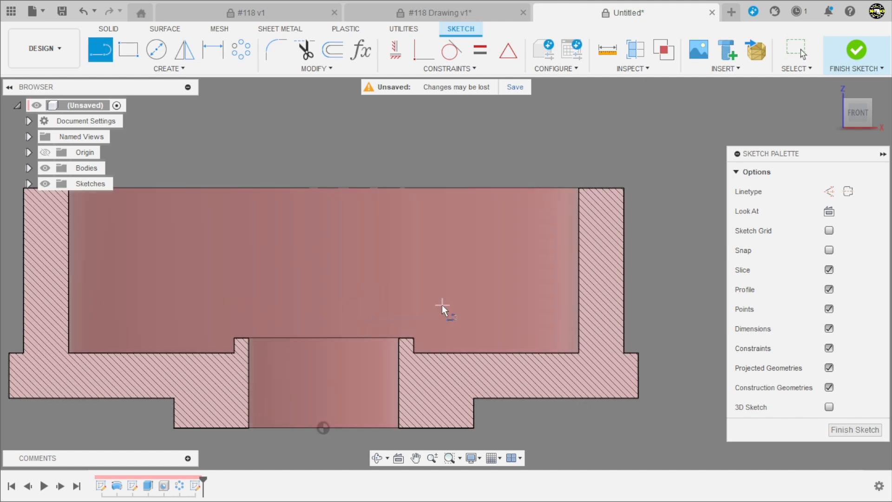
{"action": "left_click", "coordinate": [440, 308]}
{"action": "left_click", "coordinate": [552, 228]}
{"action": "left_click", "coordinate": [533, 200]}
Intersect the boss's outer top corner and the outer wall's inner top corner into the rib sketch as reference points
{"action": "left_click", "coordinate": [169, 69]}
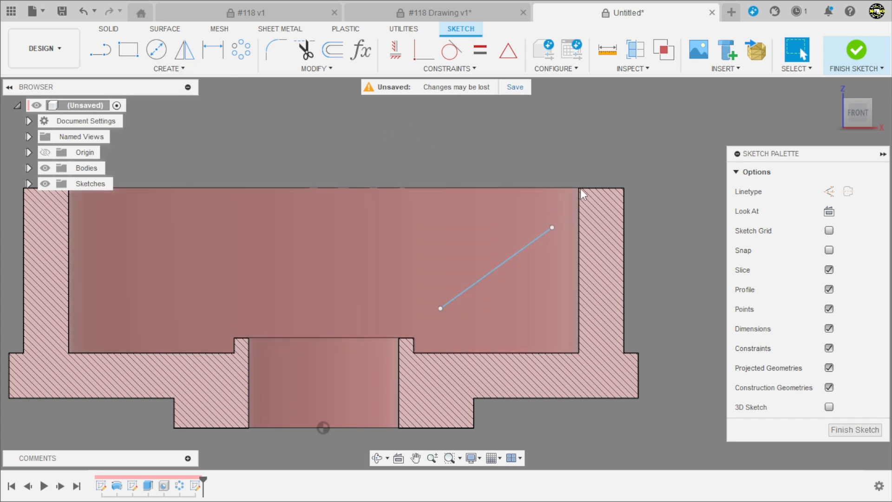
{"action": "left_click", "coordinate": [205, 68]}
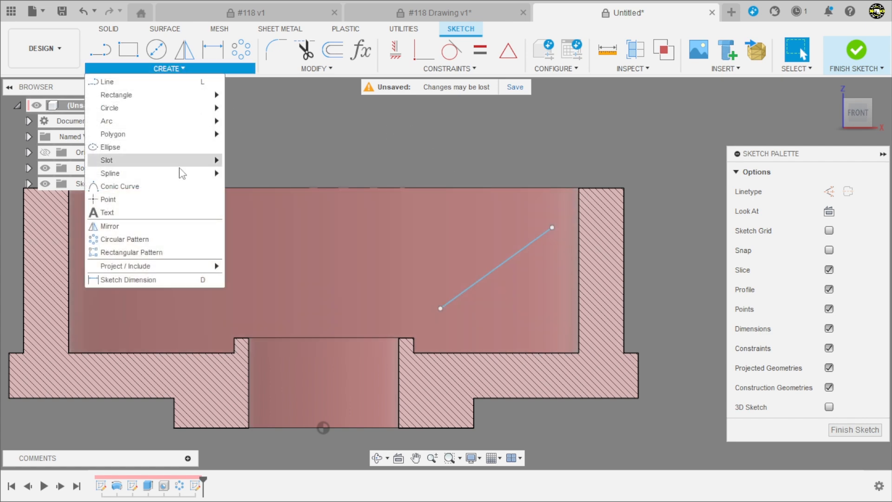
{"action": "mouse_move", "coordinate": [161, 267]}
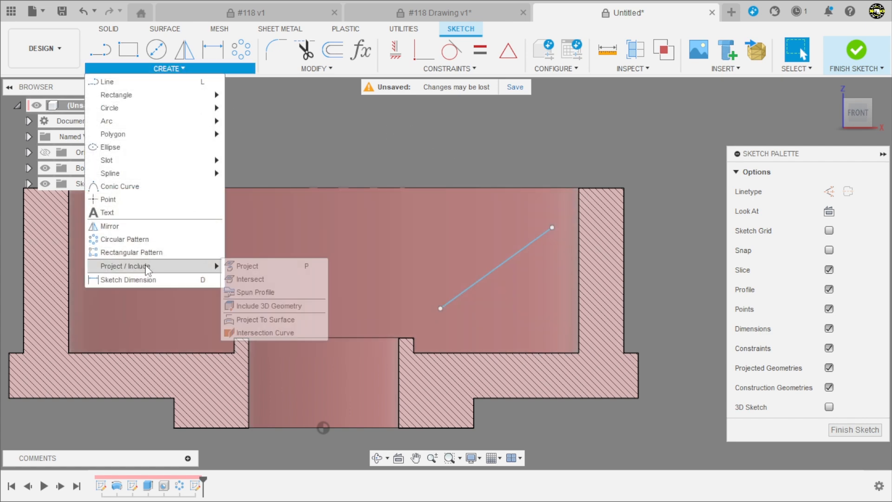
{"action": "left_click", "coordinate": [251, 279]}
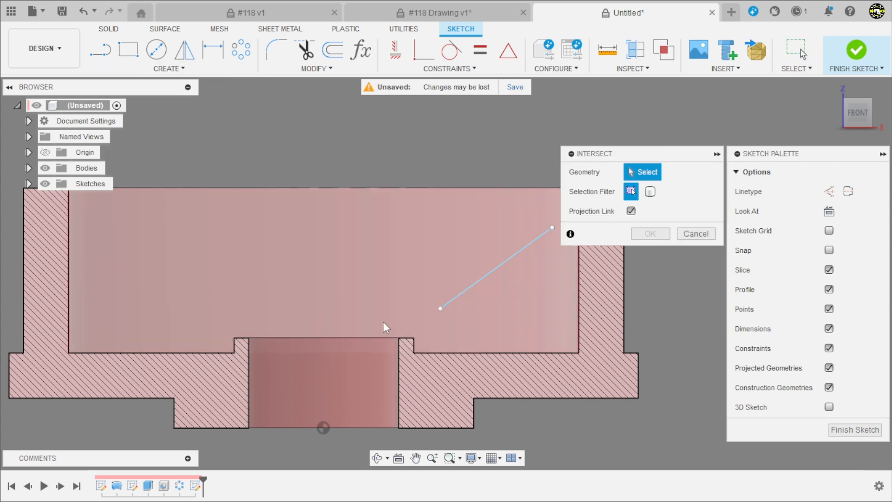
{"action": "left_click", "coordinate": [413, 338]}
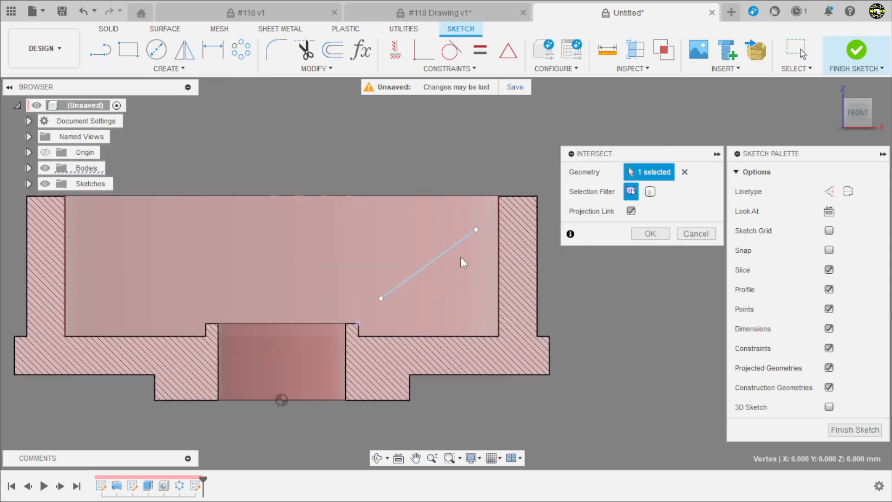
{"action": "scroll", "coordinate": [474, 232], "scroll_direction": "up", "scroll_amount": 2}
{"action": "left_click", "coordinate": [512, 173]}
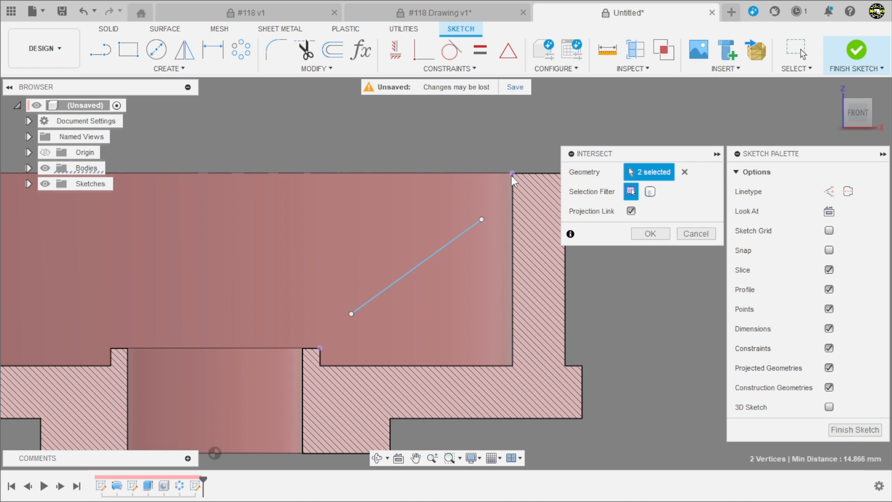
{"action": "left_click", "coordinate": [652, 231]}
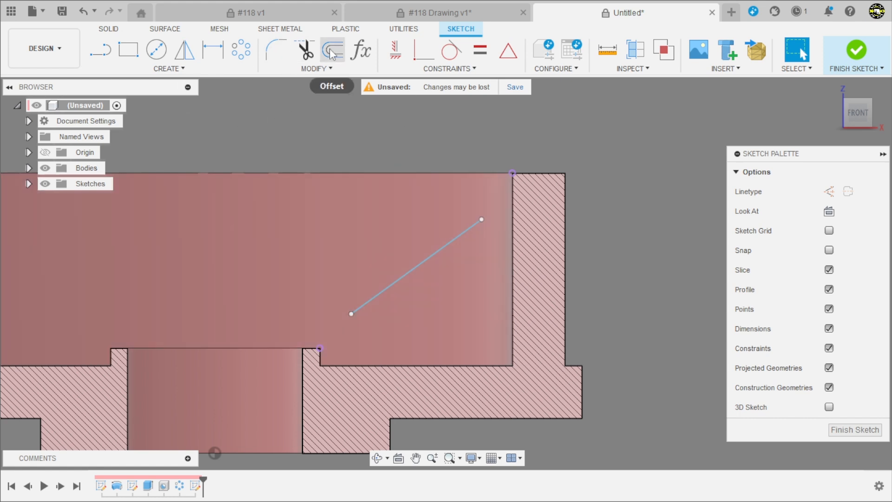
Make the slanted line's upper end coincident with the wall corner point and its lower end with the boss corner point, and finish the sketch
{"action": "left_click", "coordinate": [419, 52]}
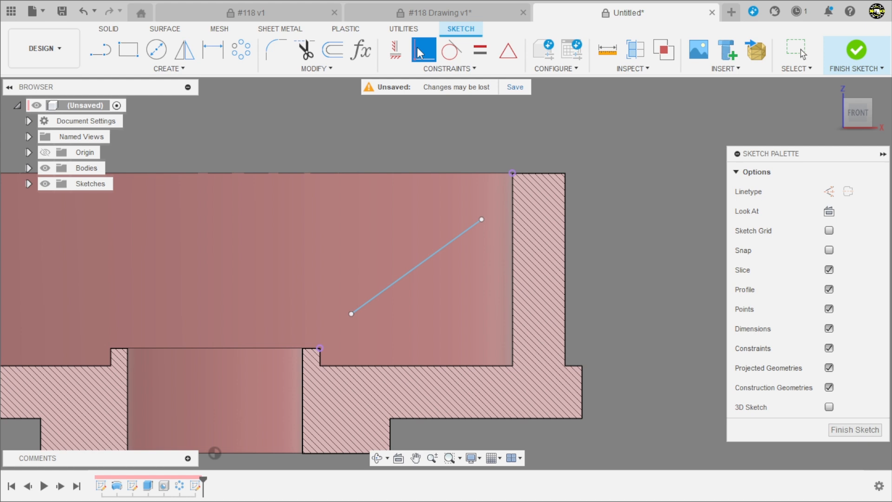
{"action": "left_click", "coordinate": [481, 220]}
{"action": "left_click", "coordinate": [512, 173]}
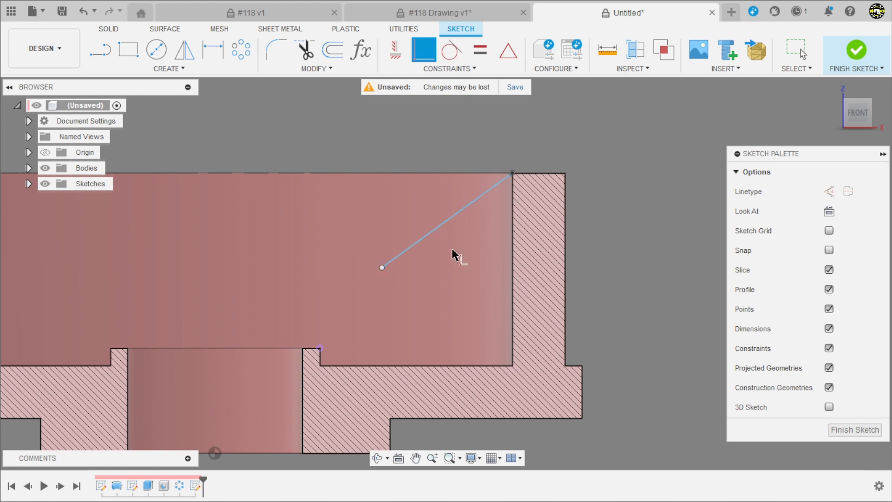
{"action": "left_click", "coordinate": [382, 267]}
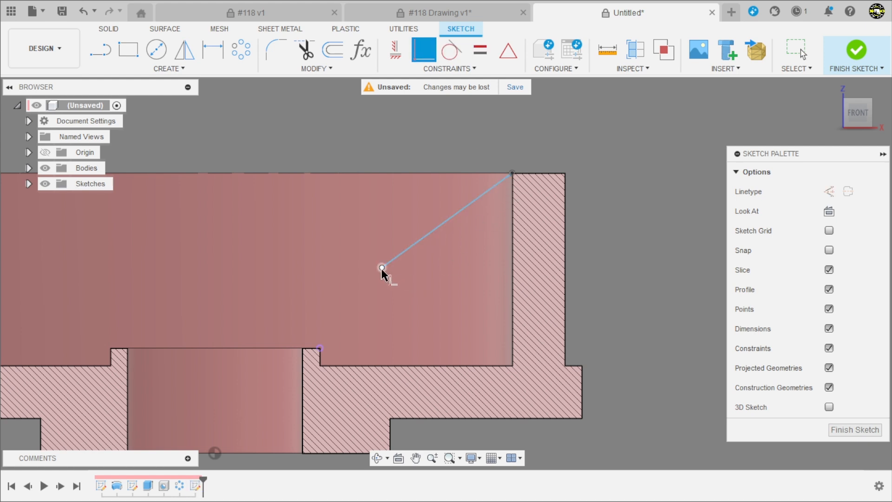
{"action": "left_click", "coordinate": [320, 347]}
{"action": "scroll", "coordinate": [488, 229], "scroll_direction": "down", "scroll_amount": 5}
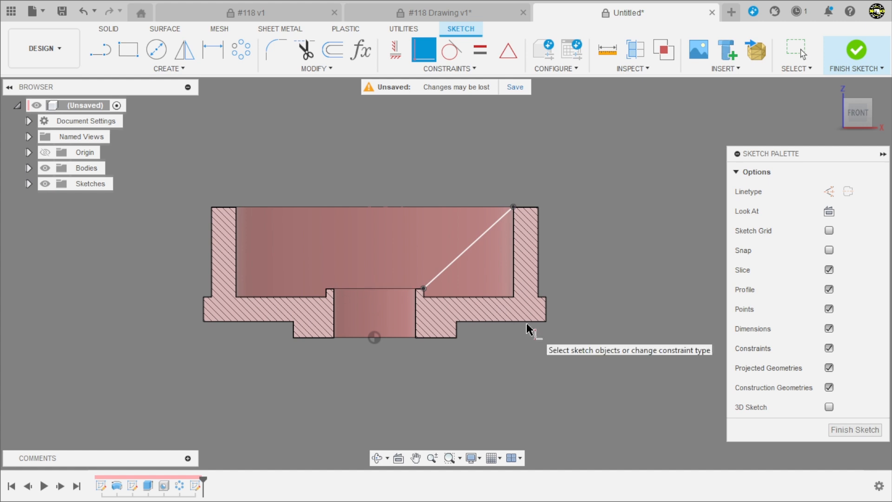
{"action": "key", "text": "Escape"}
{"action": "middle_click_drag", "start_coordinate": [512, 342], "coordinate": [521, 381], "text": "shift"}
{"action": "scroll", "coordinate": [511, 372], "scroll_direction": "up", "scroll_amount": 3}
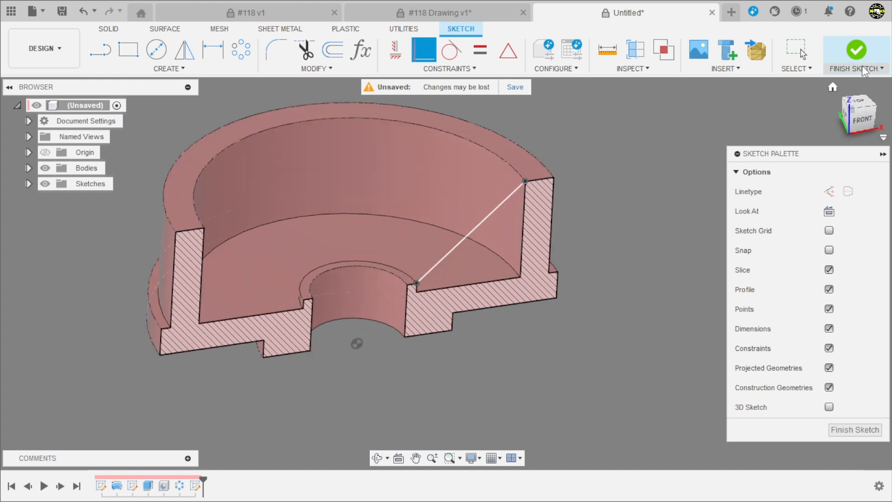
{"action": "left_click", "coordinate": [856, 51]}
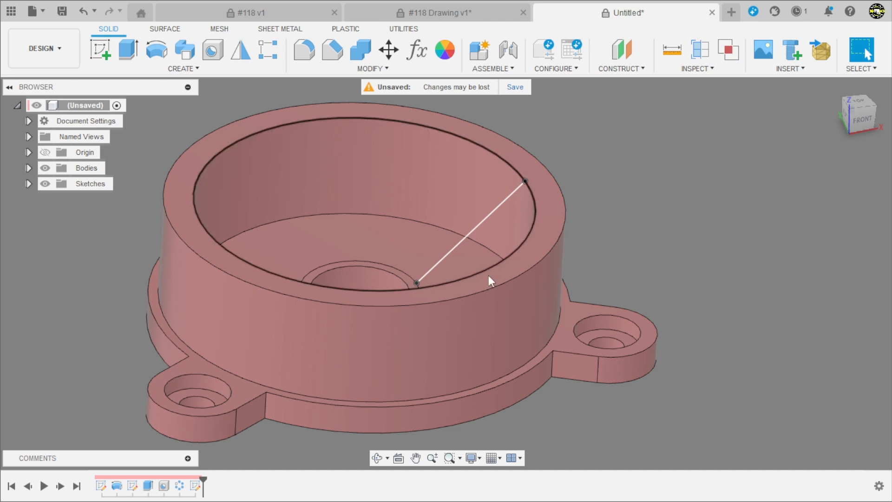
Create a 2 mm thick rib from the slanted line with the To Next extent, flipped towards the cavity floor and outer wall
{"action": "middle_click_drag", "start_coordinate": [488, 275], "coordinate": [604, 260], "text": "shift"}
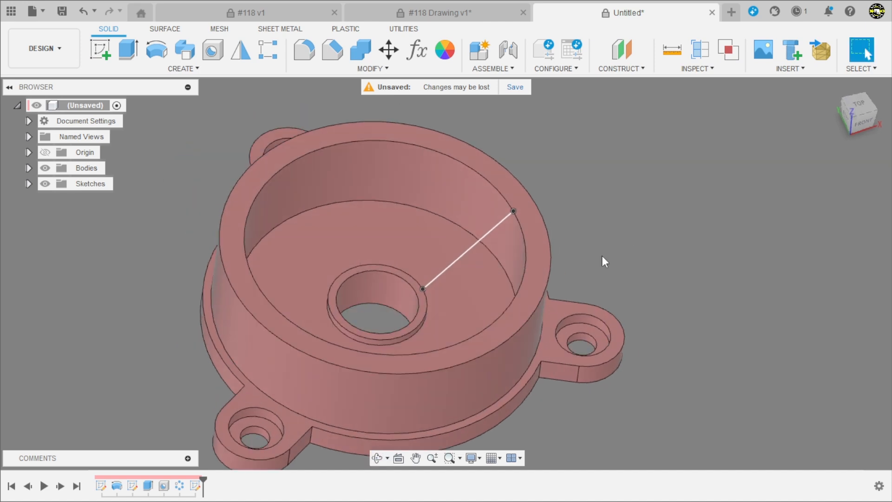
{"action": "left_click", "coordinate": [222, 71]}
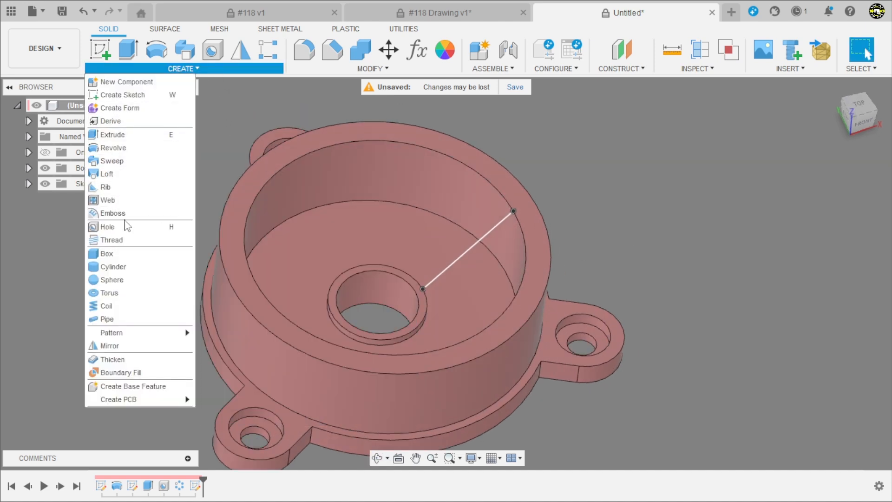
{"action": "left_click", "coordinate": [126, 190]}
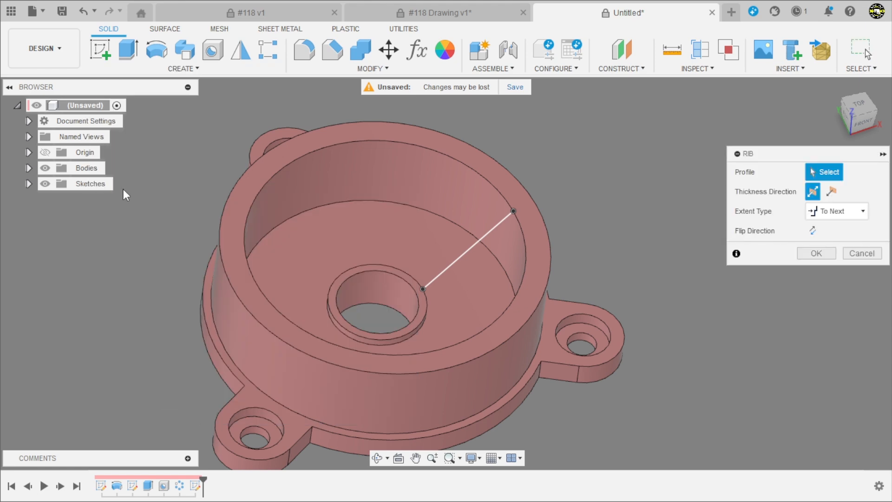
{"action": "left_click", "coordinate": [484, 230]}
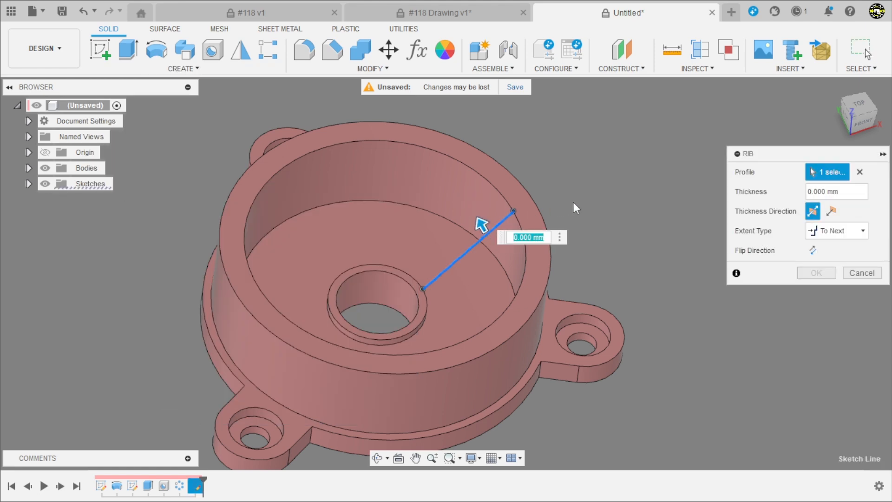
{"action": "left_click", "coordinate": [833, 192]}
{"action": "type", "text": "2"}
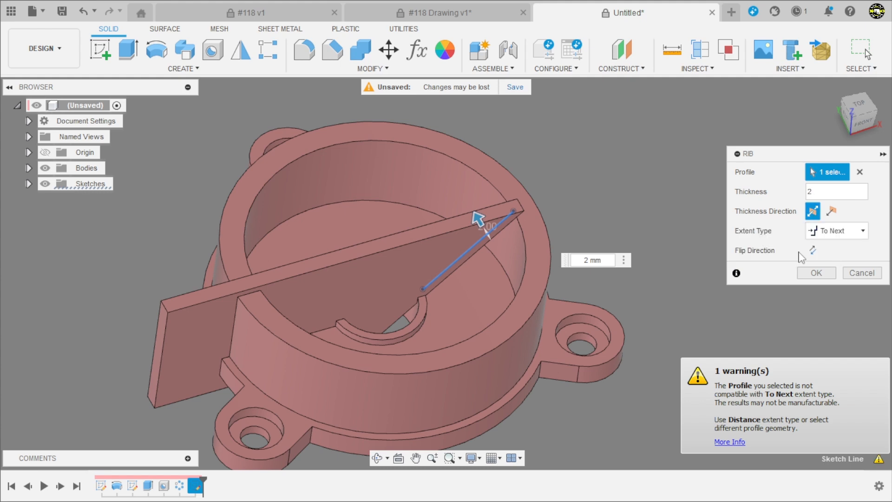
{"action": "left_click", "coordinate": [813, 251]}
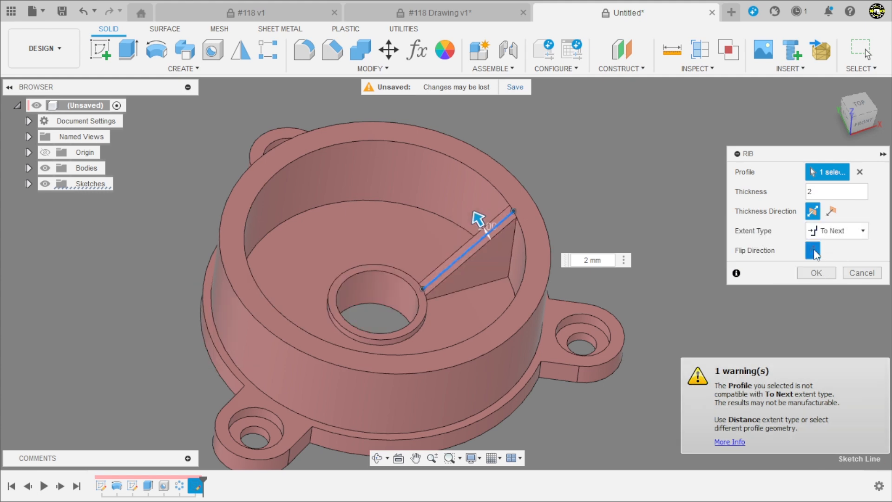
{"action": "mouse_move", "coordinate": [613, 182]}
{"action": "middle_mouse_down", "text": "shift"}
{"action": "mouse_move", "coordinate": [605, 122]}
{"action": "mouse_move", "coordinate": [619, 177]}
{"action": "middle_mouse_up", "text": "shift"}
{"action": "left_click", "coordinate": [810, 276]}
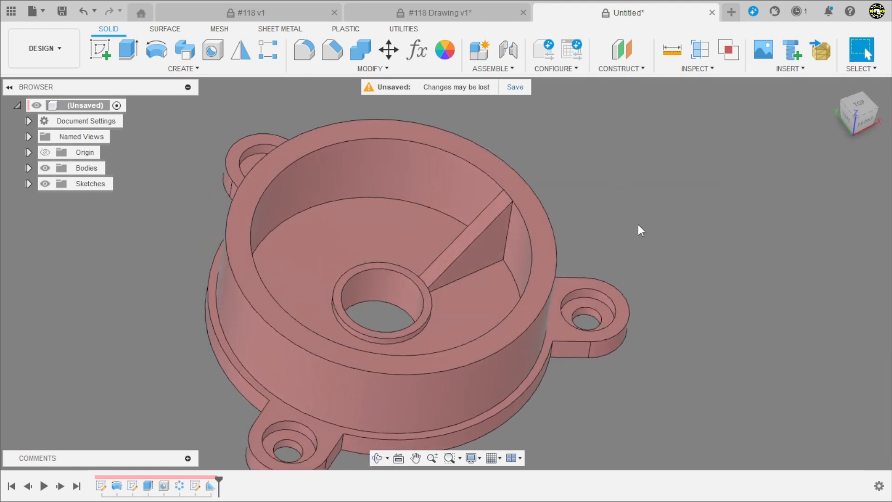
Create a section analysis on the XZ plane to inspect how the rib joins the boss and wall, and hide the analysis
{"action": "middle_click_drag", "start_coordinate": [639, 227], "coordinate": [613, 193], "text": "shift"}
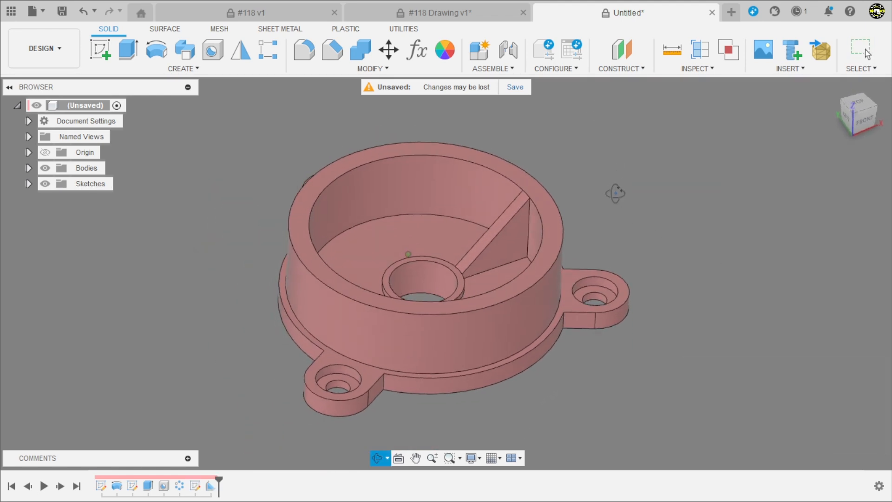
{"action": "left_click", "coordinate": [706, 54]}
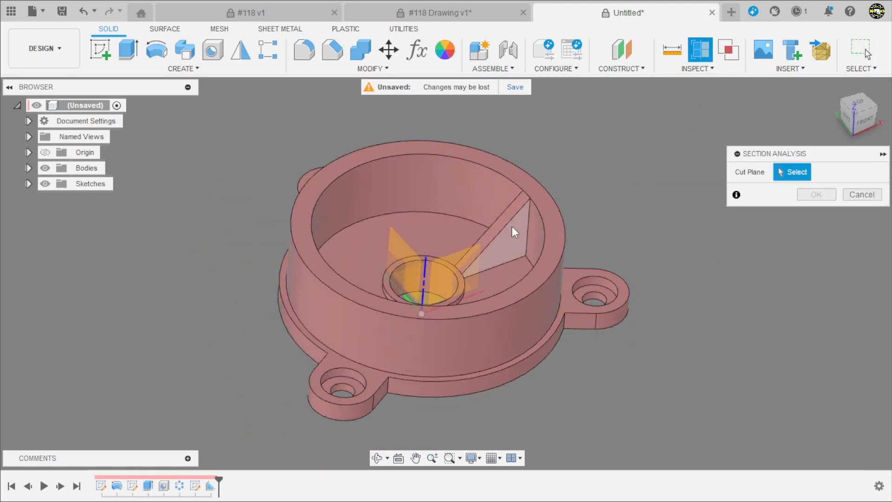
{"action": "left_click", "coordinate": [458, 255]}
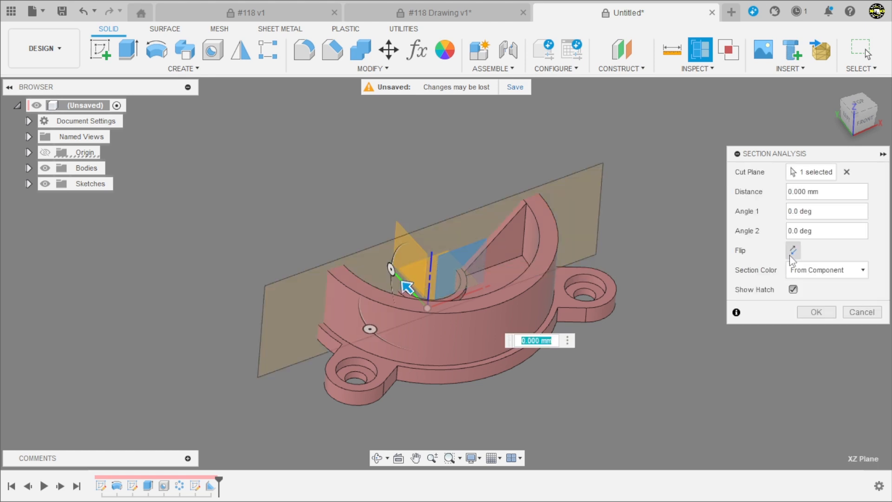
{"action": "left_click", "coordinate": [811, 310]}
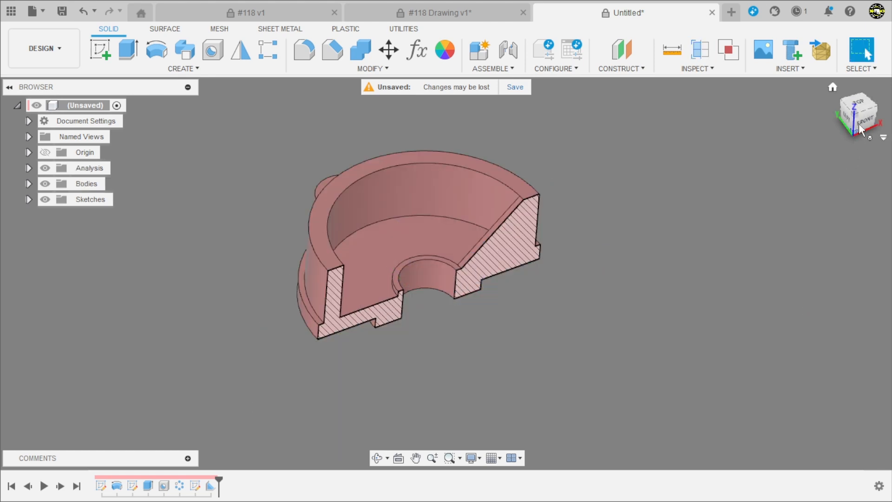
{"action": "scroll", "coordinate": [475, 300], "scroll_direction": "up", "scroll_amount": 3}
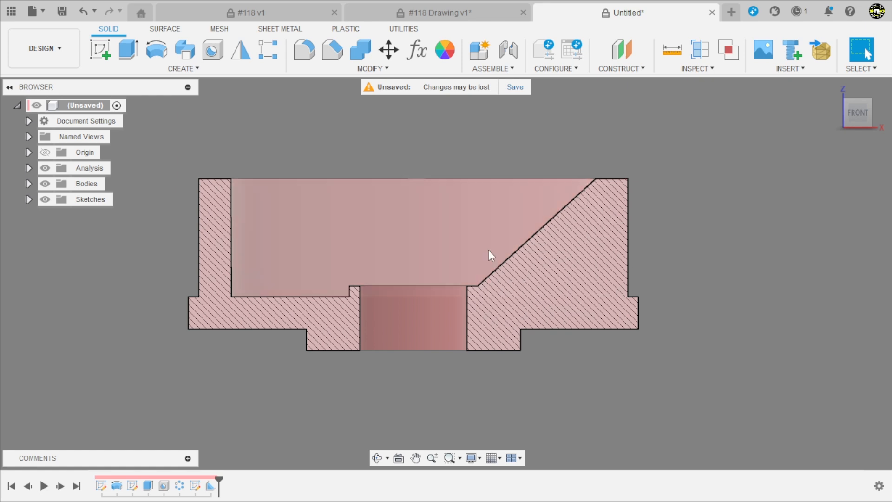
{"action": "scroll", "coordinate": [607, 233], "scroll_direction": "down", "scroll_amount": 2}
{"action": "middle_click_drag", "start_coordinate": [607, 232], "coordinate": [666, 260], "text": "shift"}
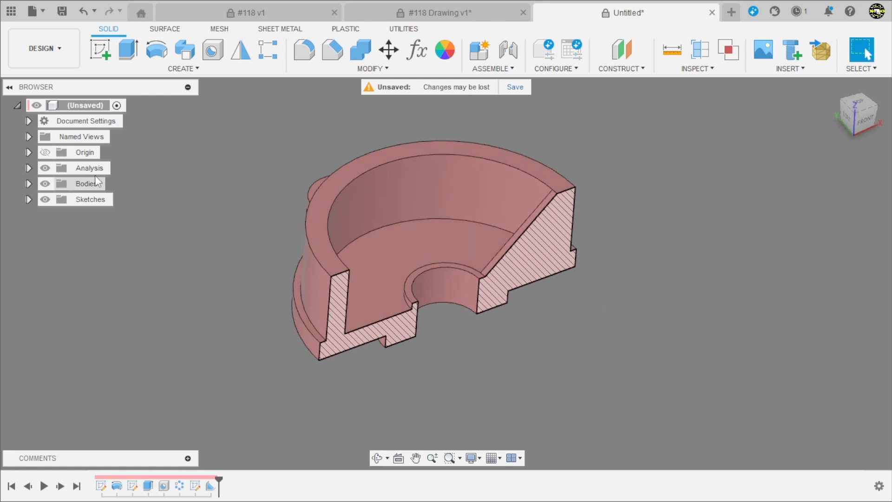
{"action": "left_click", "coordinate": [45, 170]}
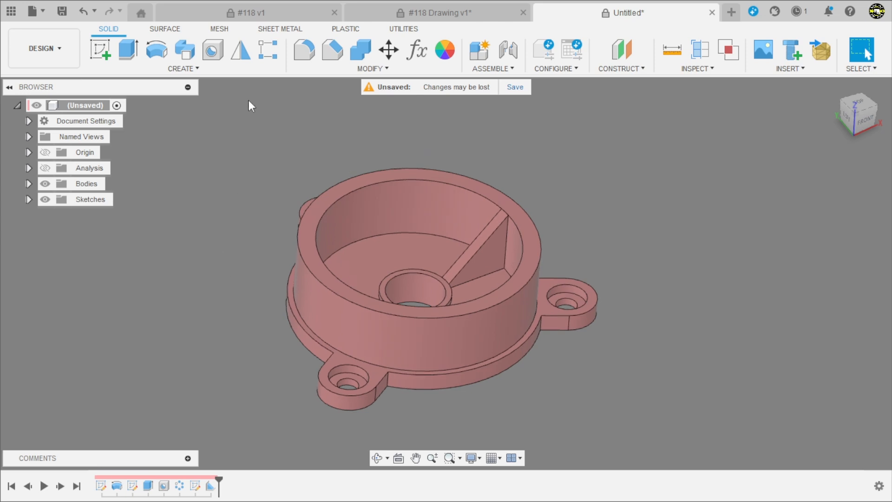
Create a circular pattern of the rib feature around the vertical Z axis with full distribution and a quantity of 6
{"action": "left_click", "coordinate": [262, 52]}
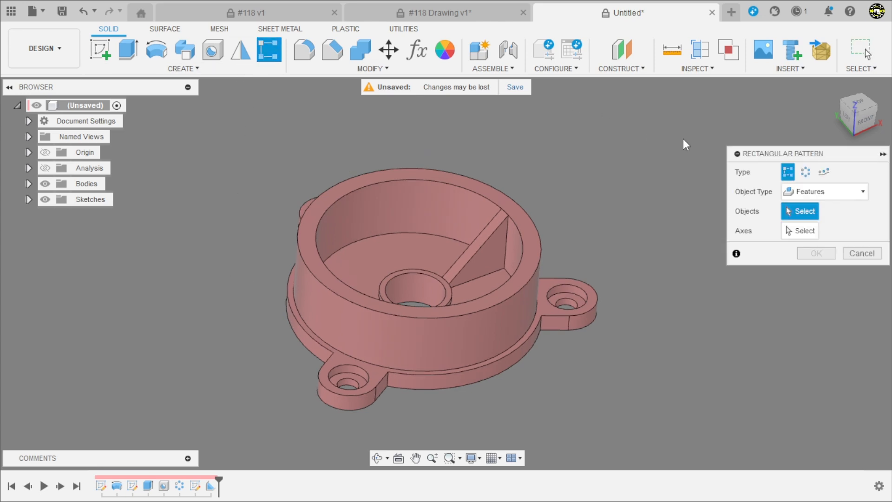
{"action": "left_click", "coordinate": [805, 172]}
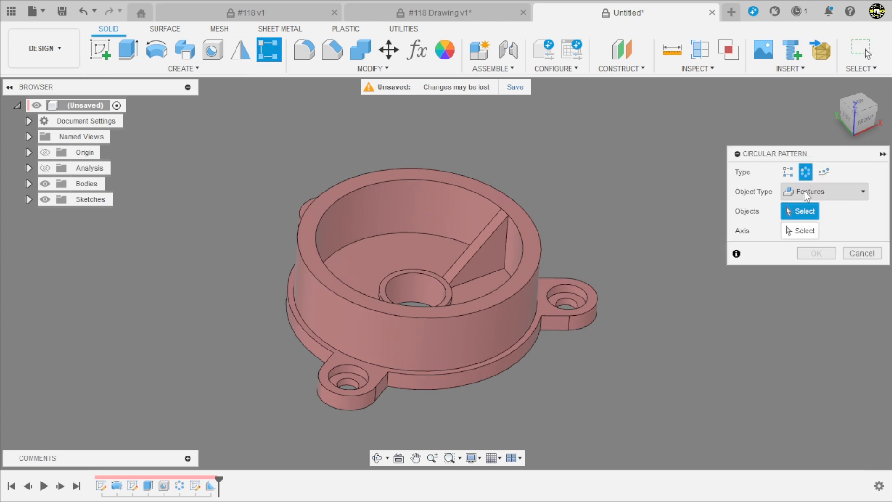
{"action": "left_click", "coordinate": [211, 485]}
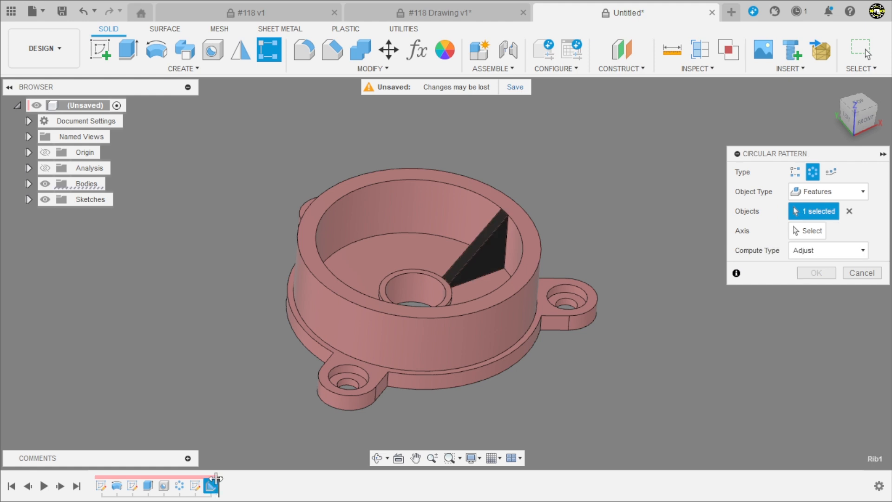
{"action": "left_click", "coordinate": [802, 231]}
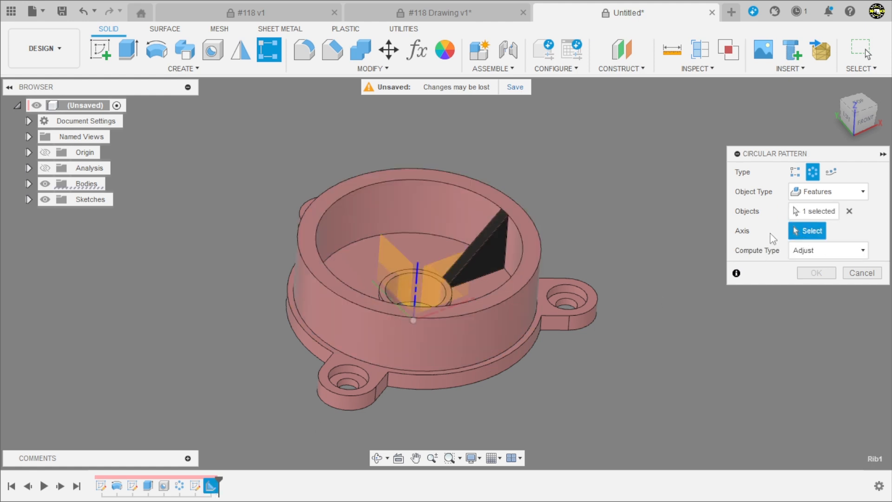
{"action": "left_click", "coordinate": [417, 282]}
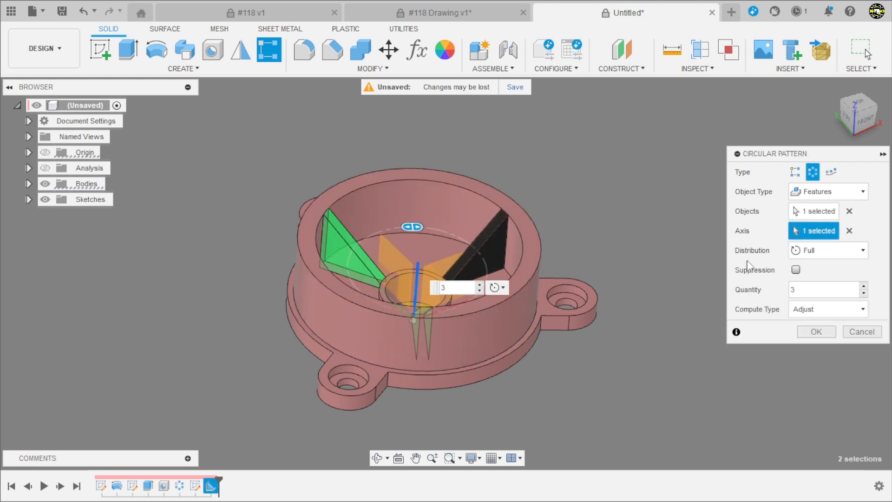
{"action": "left_click", "coordinate": [864, 287]}
{"action": "left_click", "coordinate": [864, 287]}
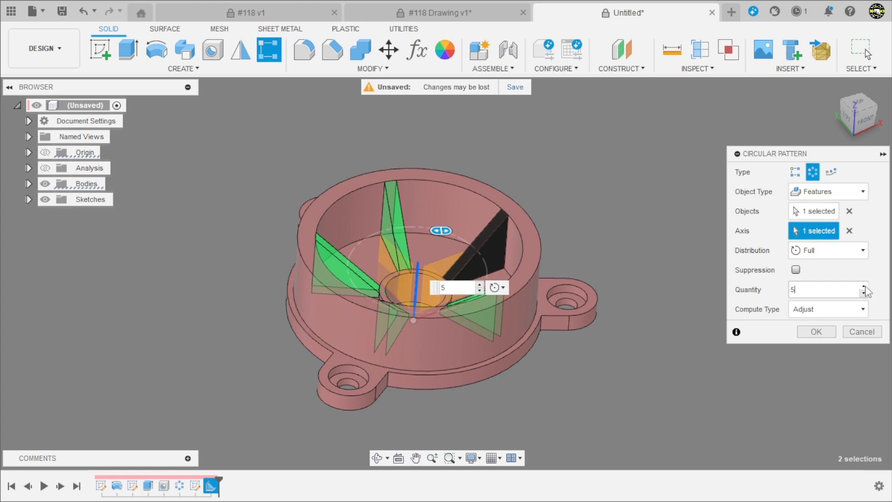
{"action": "left_click", "coordinate": [864, 287]}
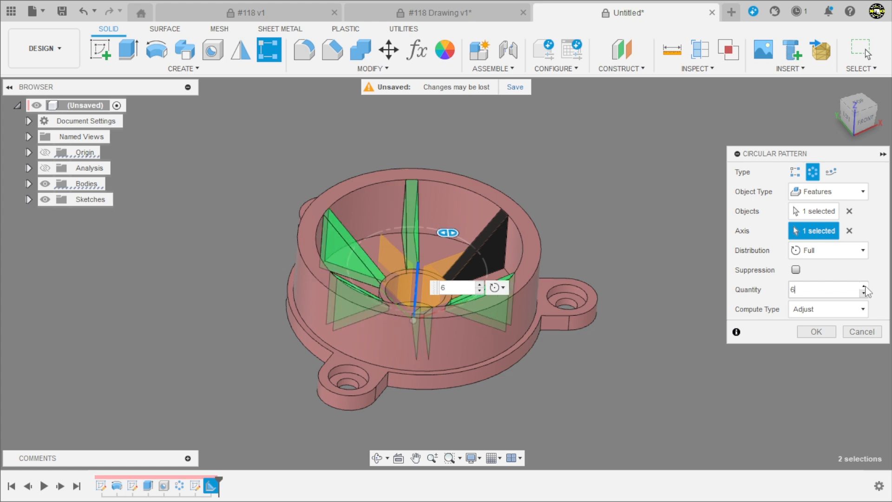
{"action": "left_click", "coordinate": [824, 337]}
{"action": "middle_click_drag", "start_coordinate": [767, 338], "coordinate": [553, 195], "text": "shift"}
{"action": "key", "text": "Escape"}
{"action": "scroll", "coordinate": [336, 355], "scroll_direction": "up", "scroll_amount": 3}
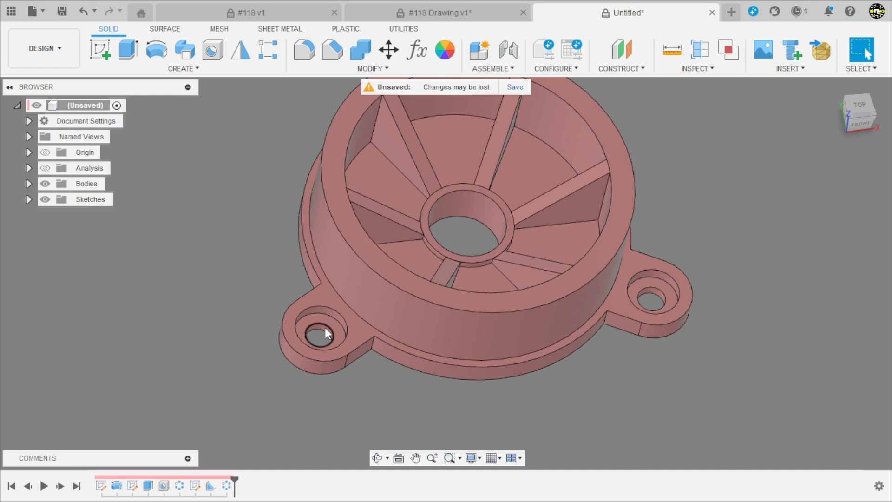
{"action": "scroll", "coordinate": [324, 350], "scroll_direction": "down", "scroll_amount": 2}
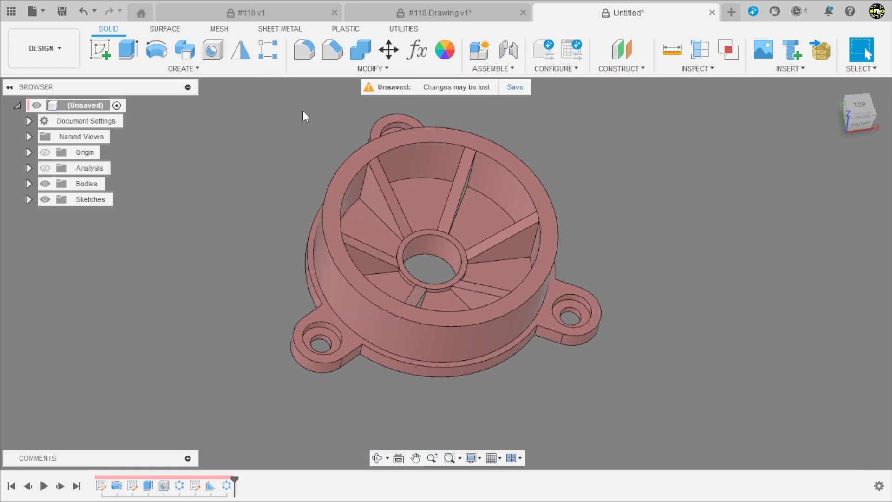
{"action": "scroll", "coordinate": [526, 283], "scroll_direction": "down", "scroll_amount": 2}
{"action": "scroll", "coordinate": [425, 205], "scroll_direction": "up", "scroll_amount": 2}
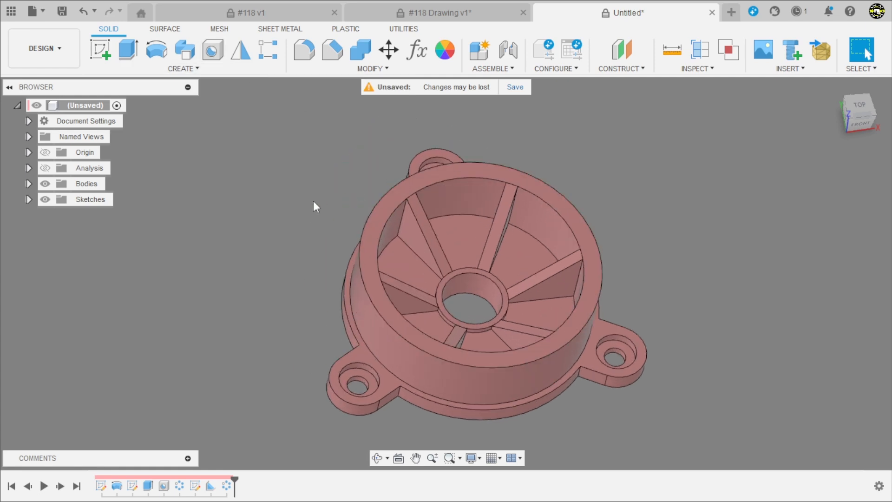
{"action": "left_click", "coordinate": [182, 68]}
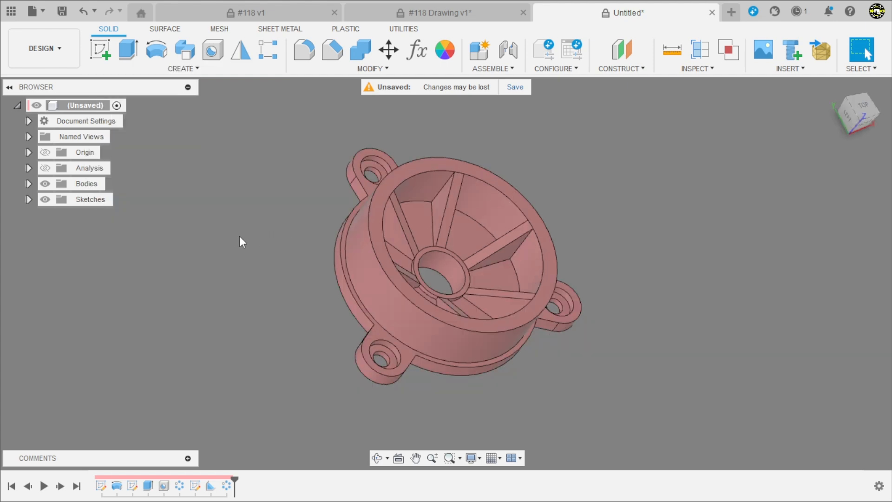
{"action": "mouse_move", "coordinate": [239, 235]}
{"action": "middle_mouse_down", "text": "shift"}
{"action": "mouse_move", "coordinate": [268, 253]}
{"action": "mouse_move", "coordinate": [249, 249]}
{"action": "middle_mouse_up", "text": "shift"}
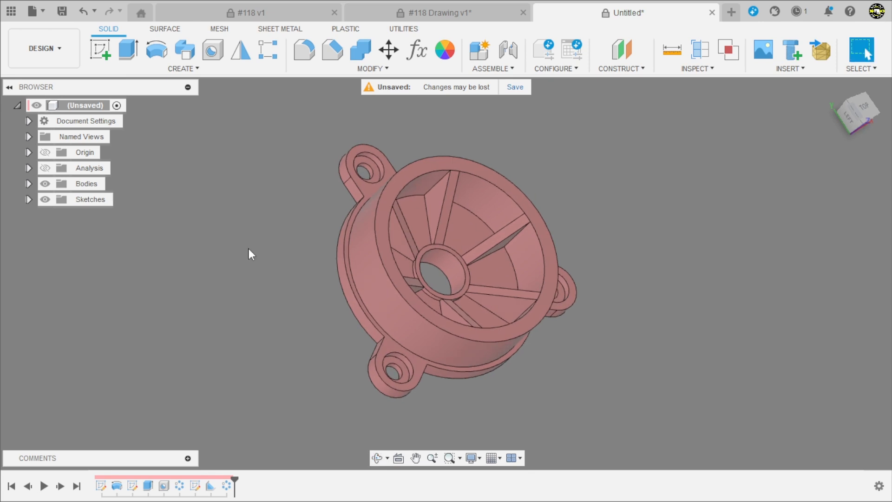